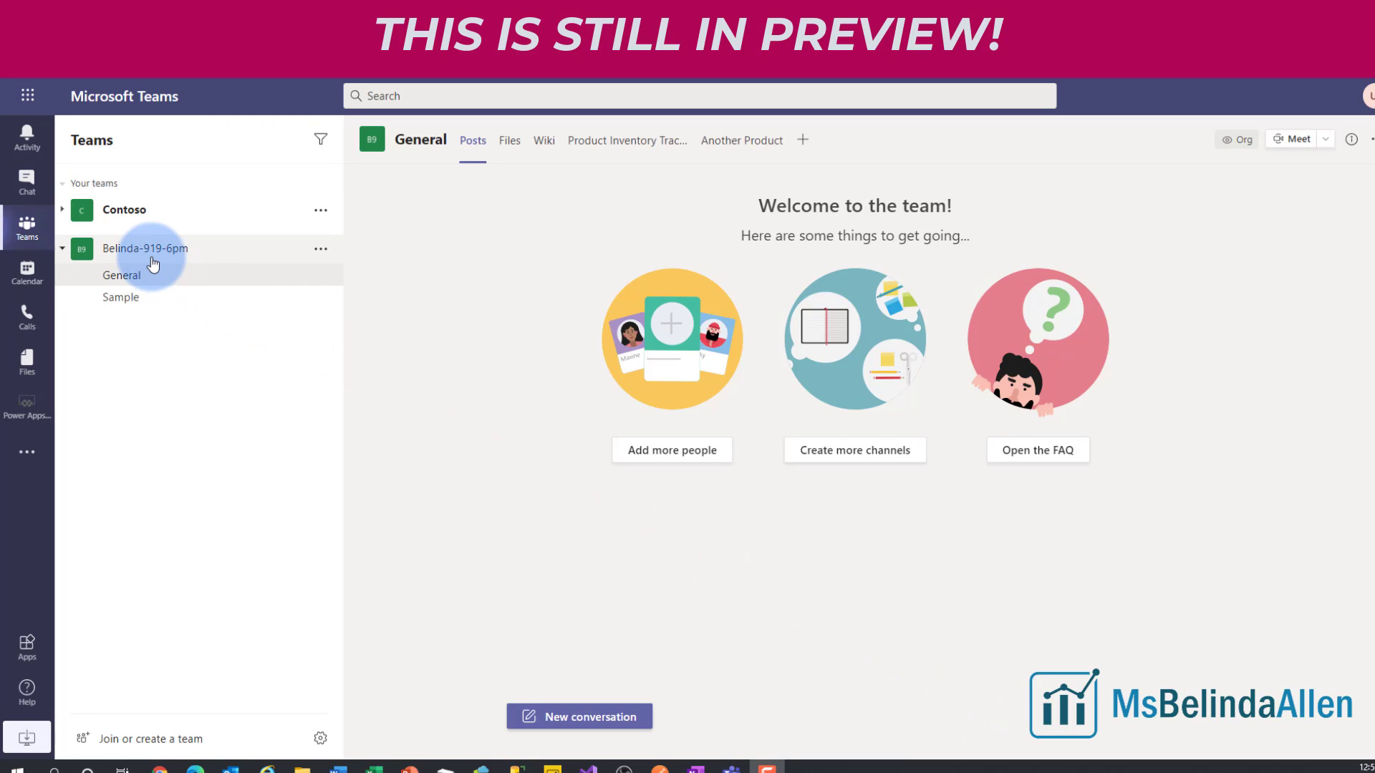
- Add a standard channel named "Software Bug Testing List" to the team containing the General and Sample channels
click(320, 248)
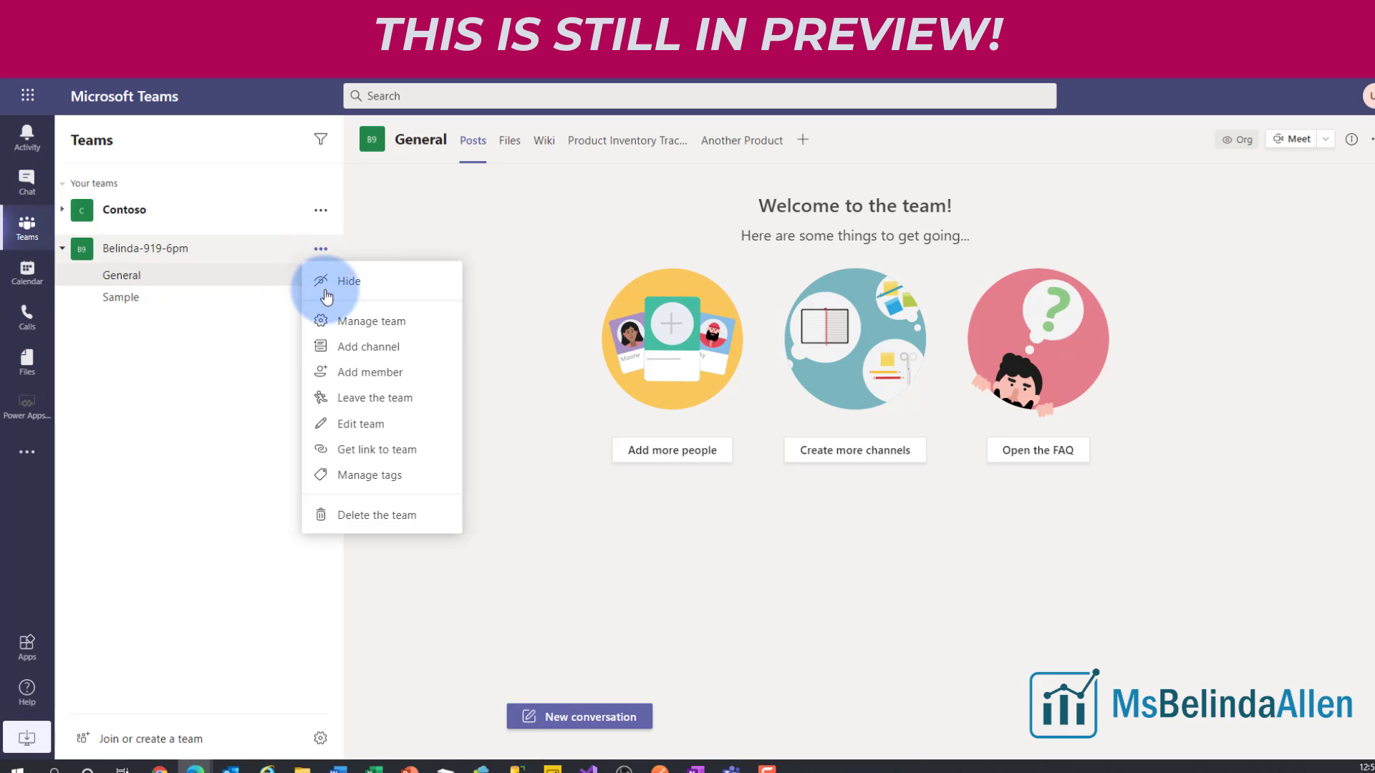
click(324, 346)
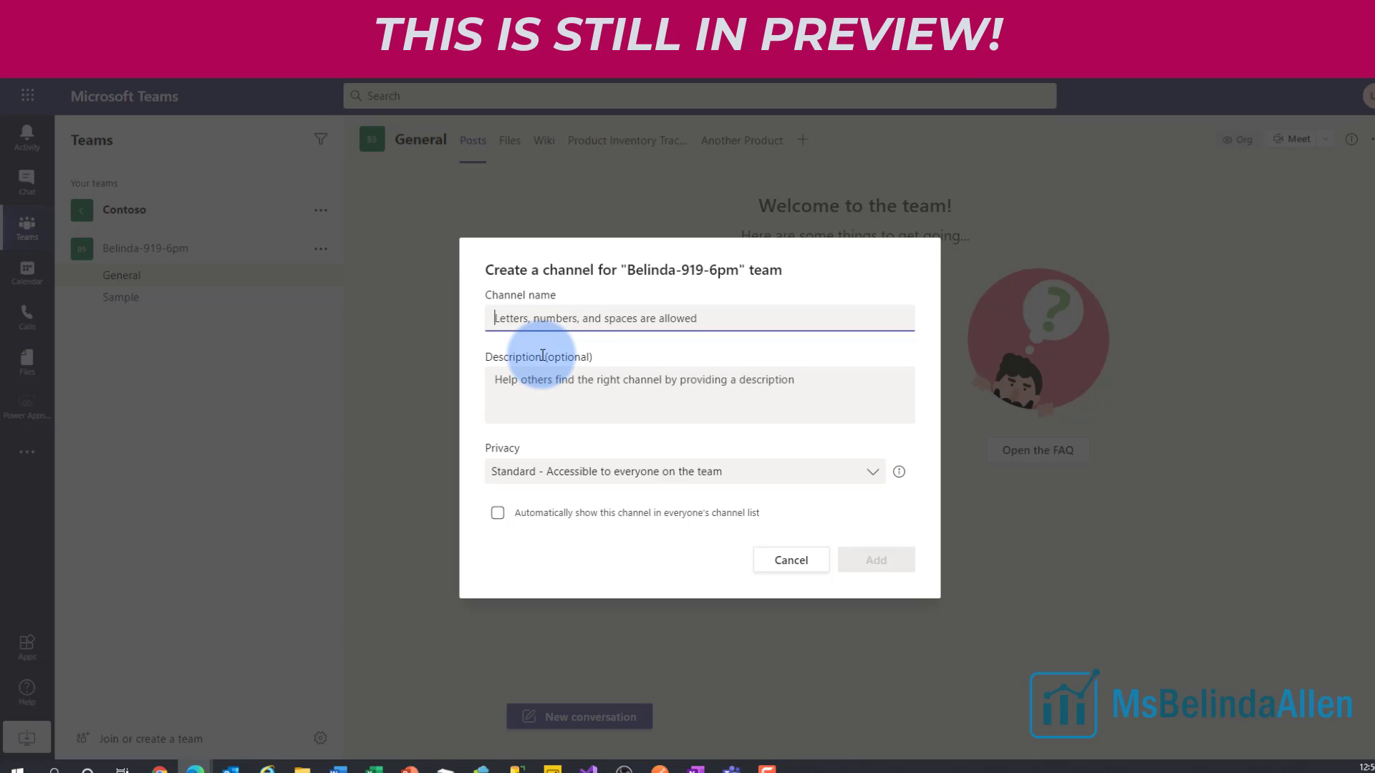
text(Software Bug)
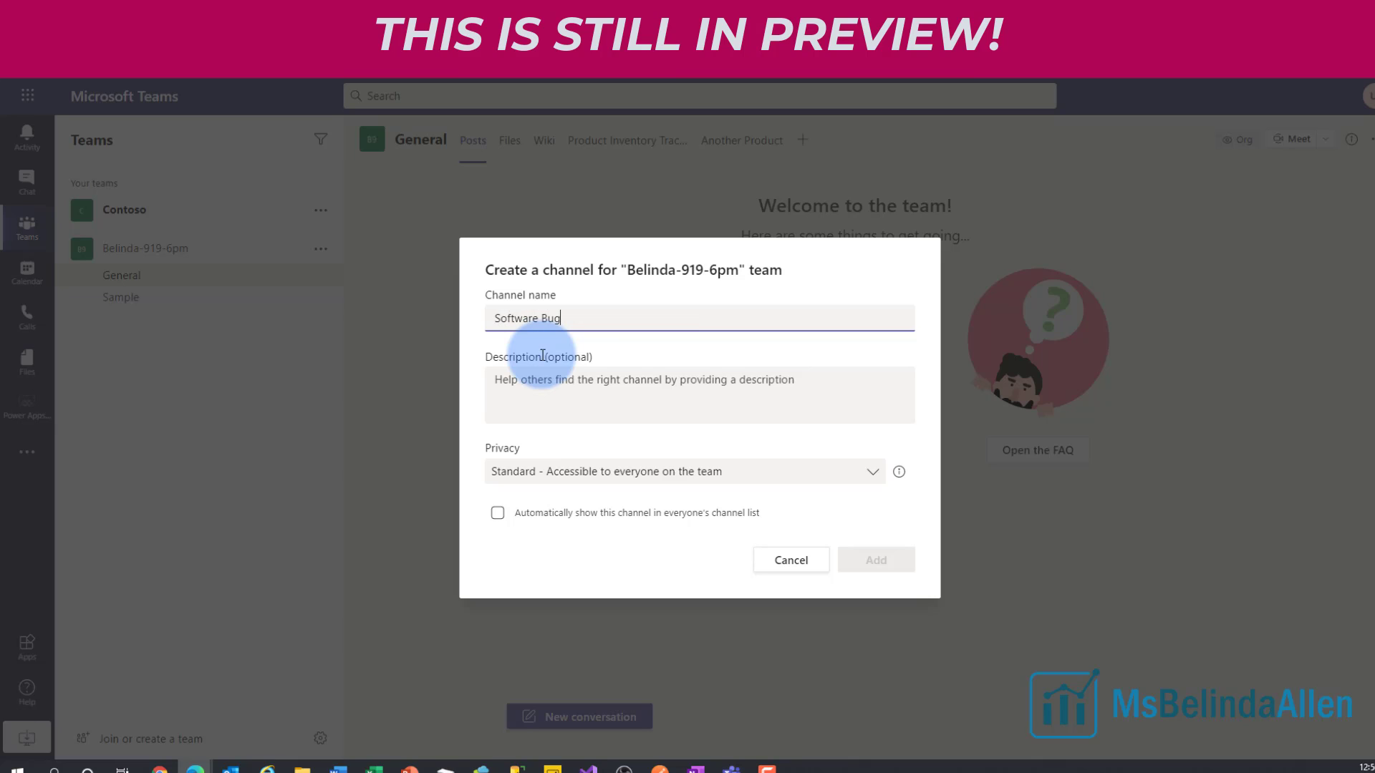
text( Testing L)
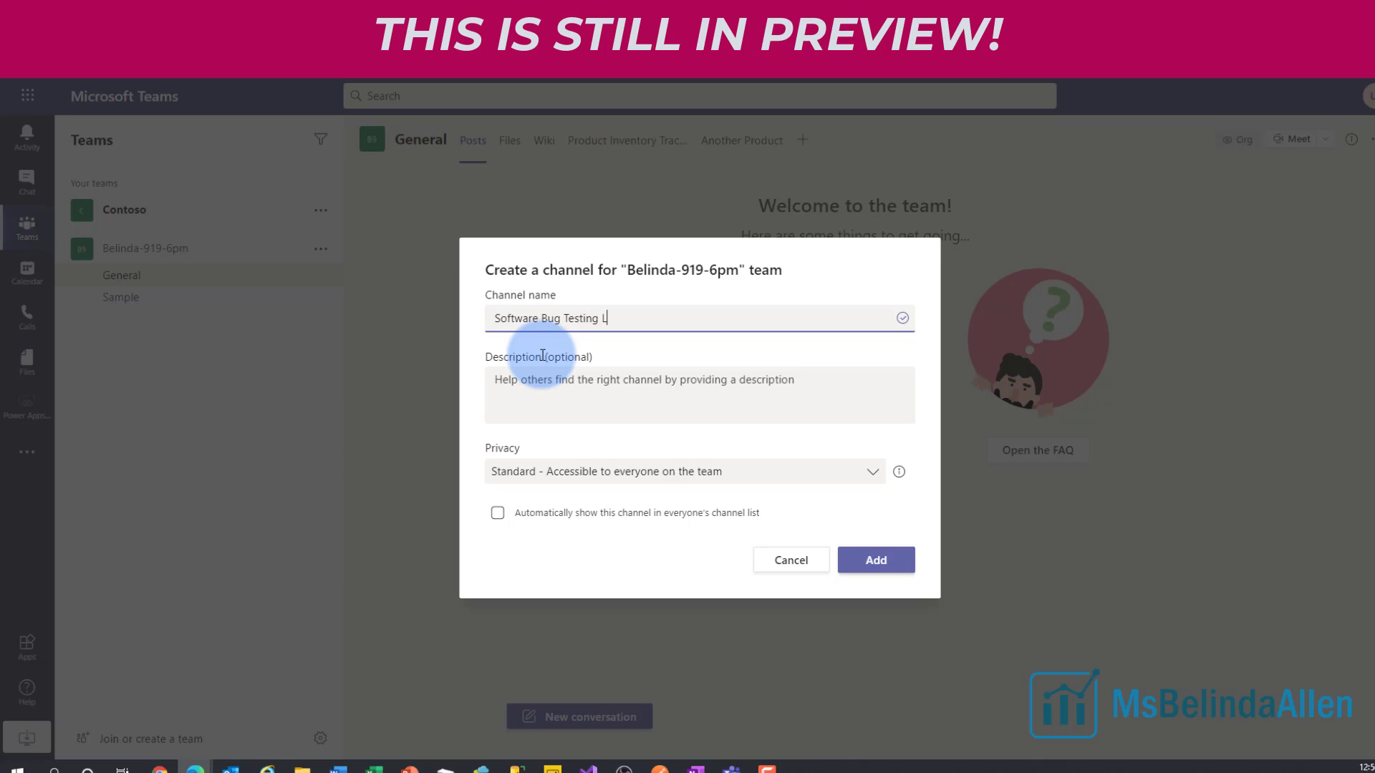
text(ist)
key(Tab)
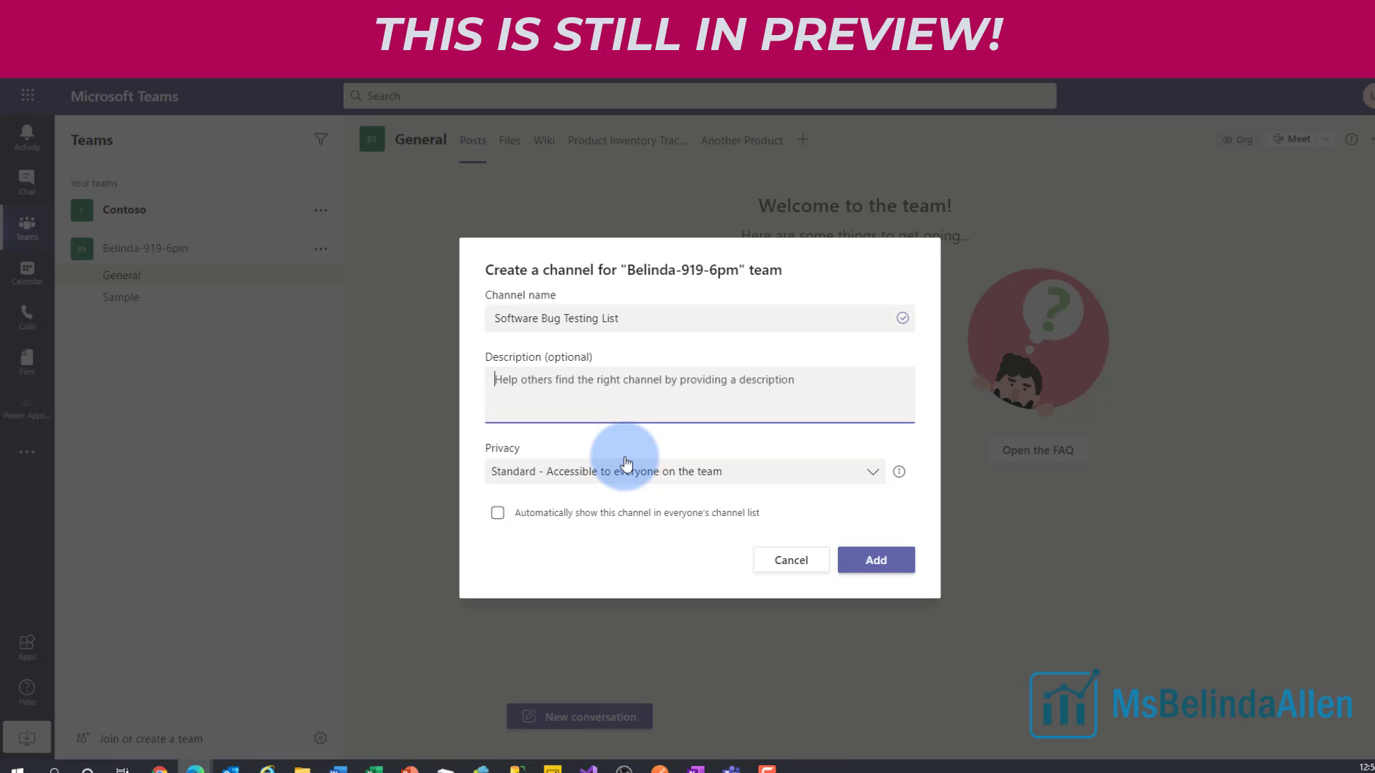
click(857, 566)
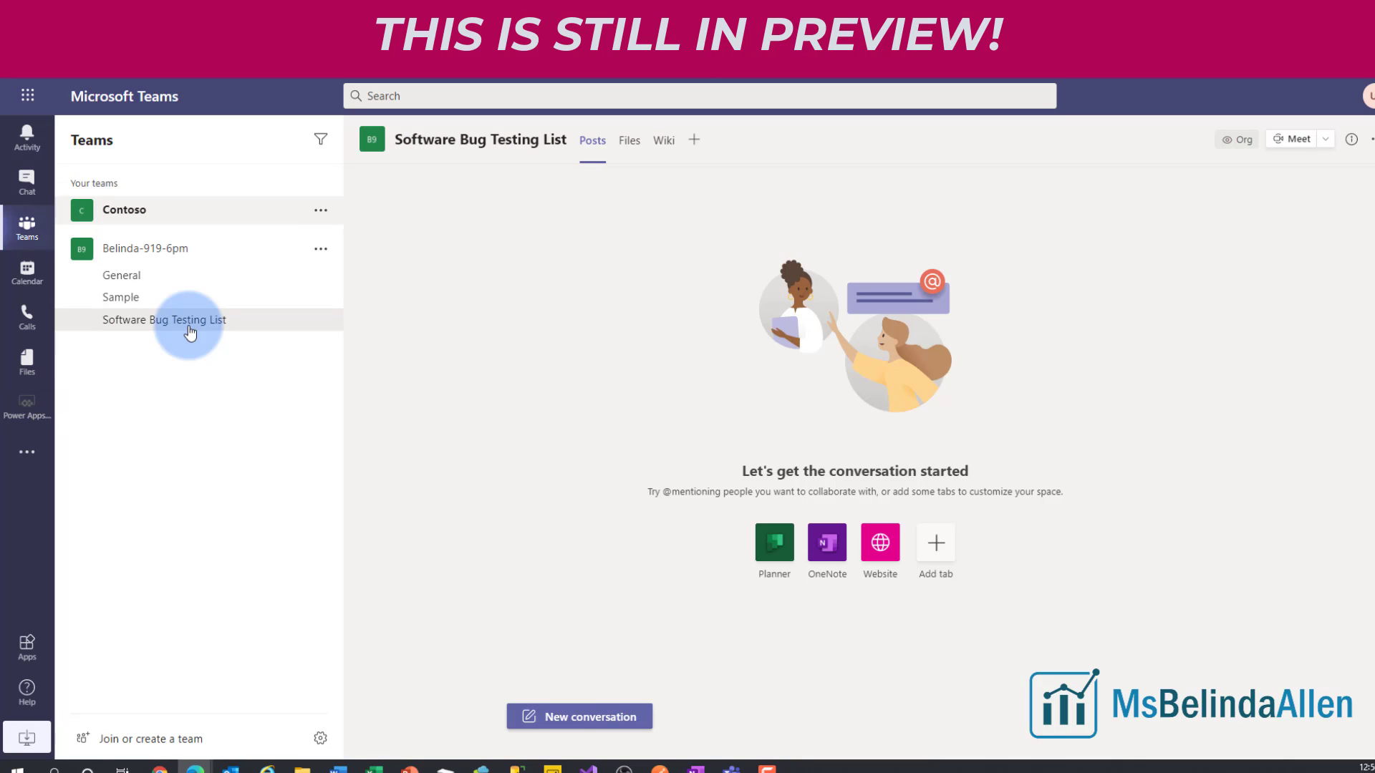
- Open Power Apps and create an app in the team containing the Software Bug Testing List channel
click(30, 408)
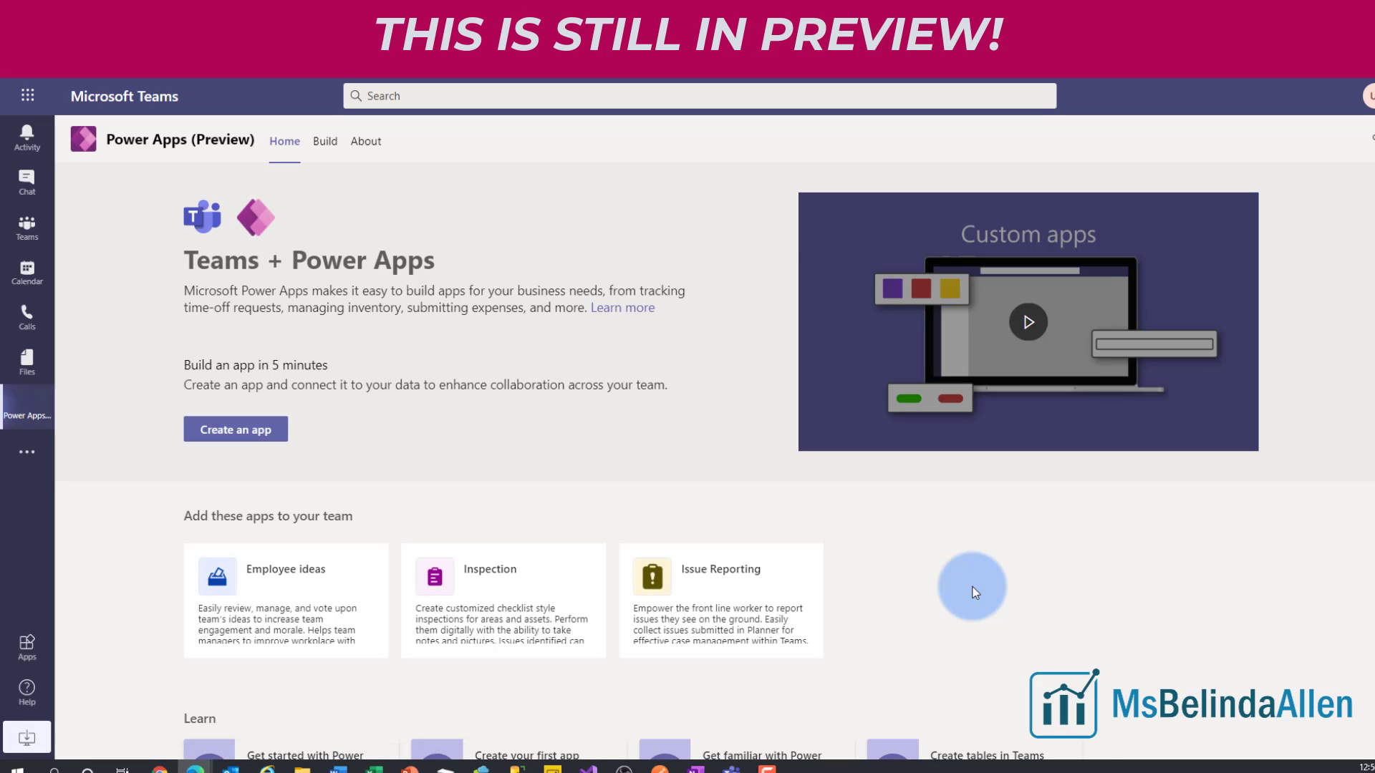
click(261, 435)
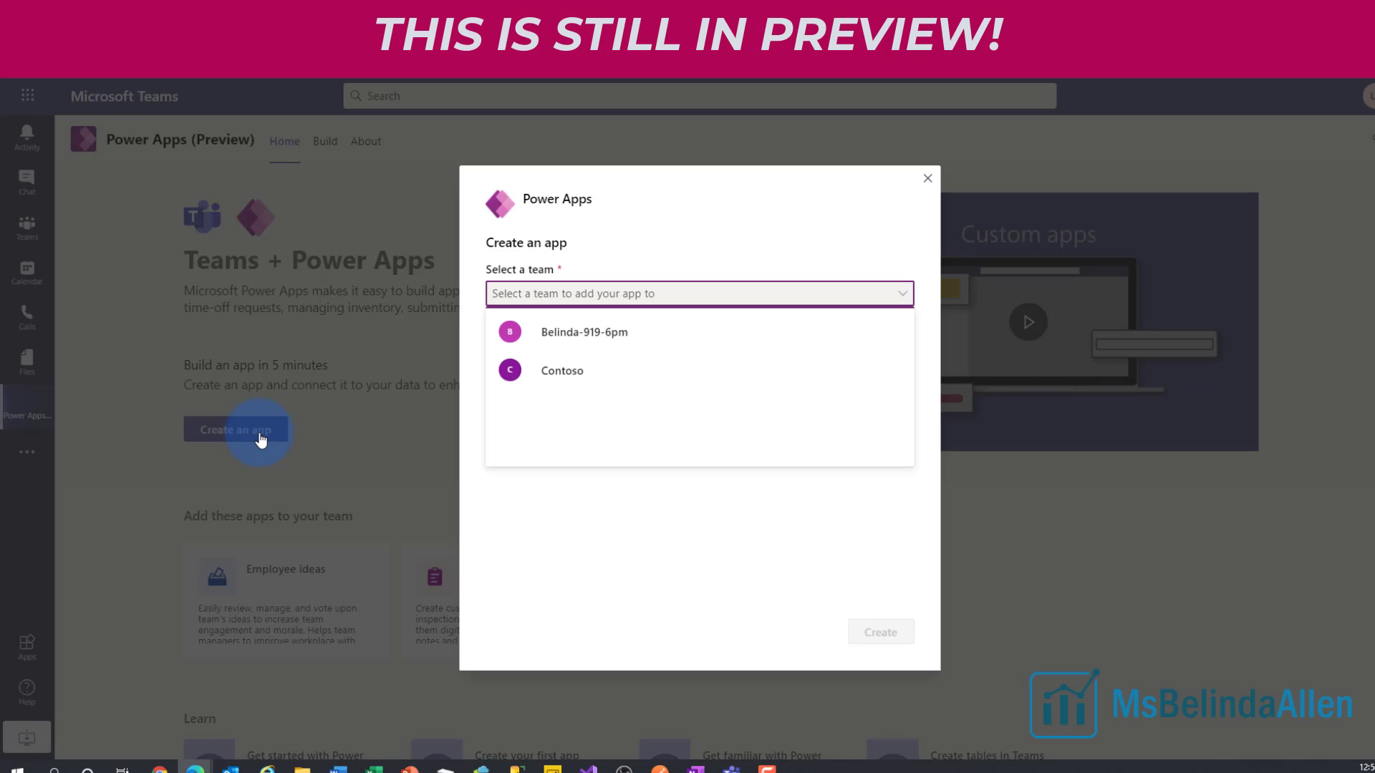
click(672, 334)
click(882, 634)
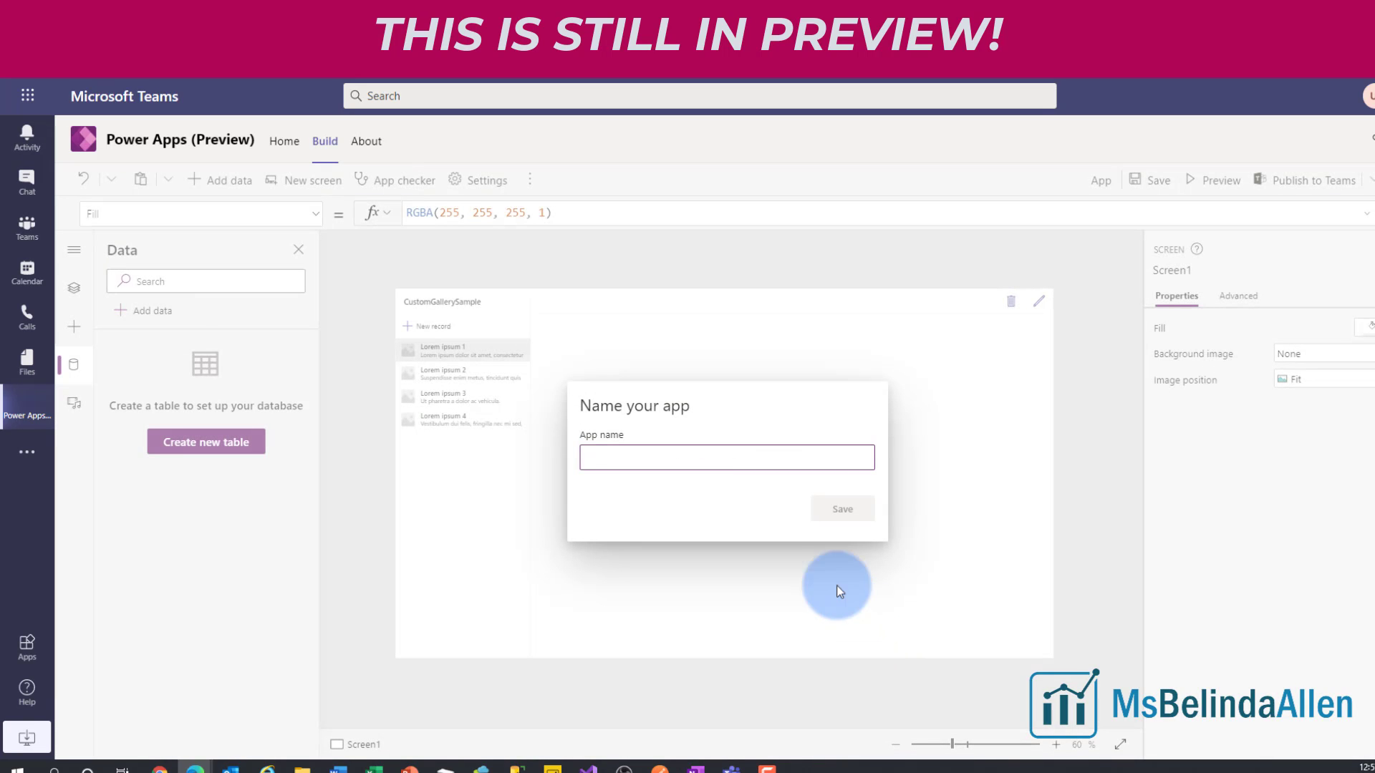
- Name the new app "Bug List from Testing" and save it
click(708, 456)
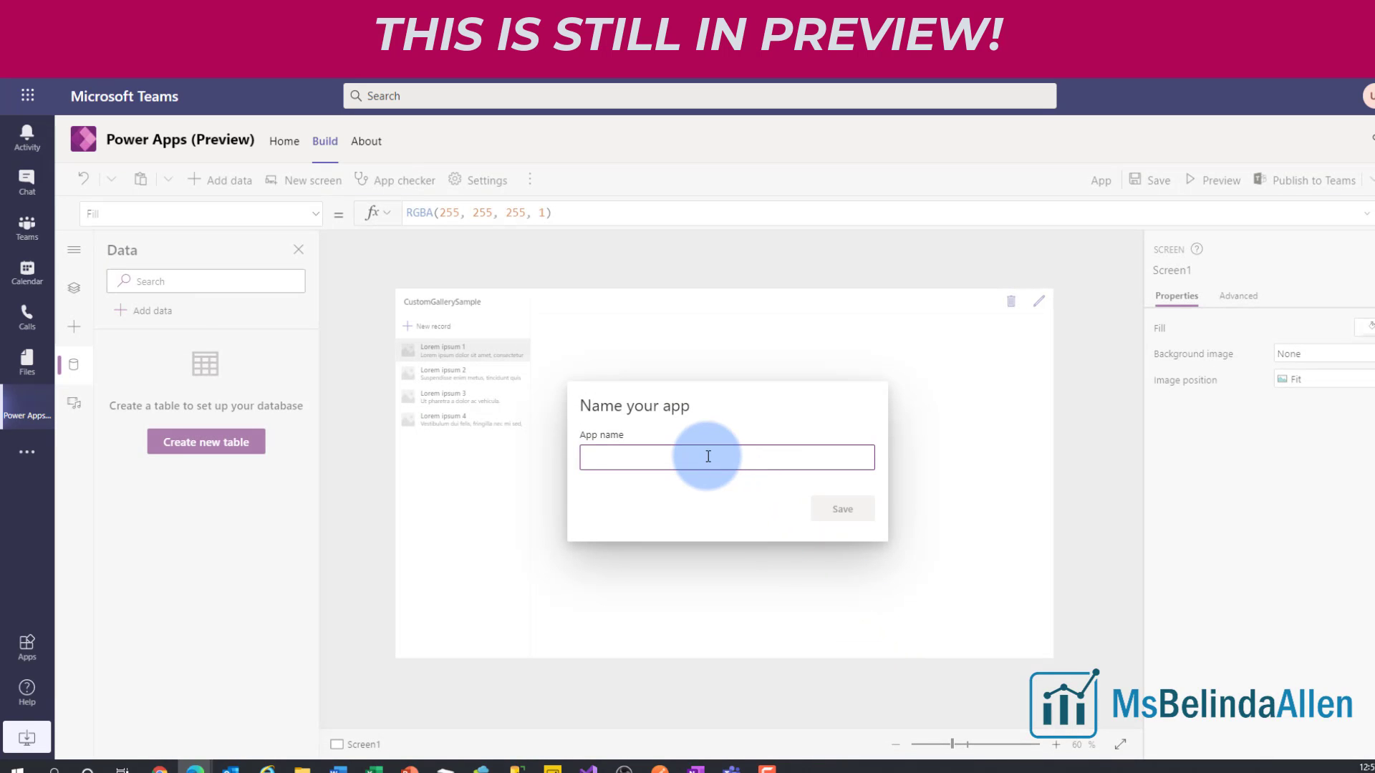
text(Bug List)
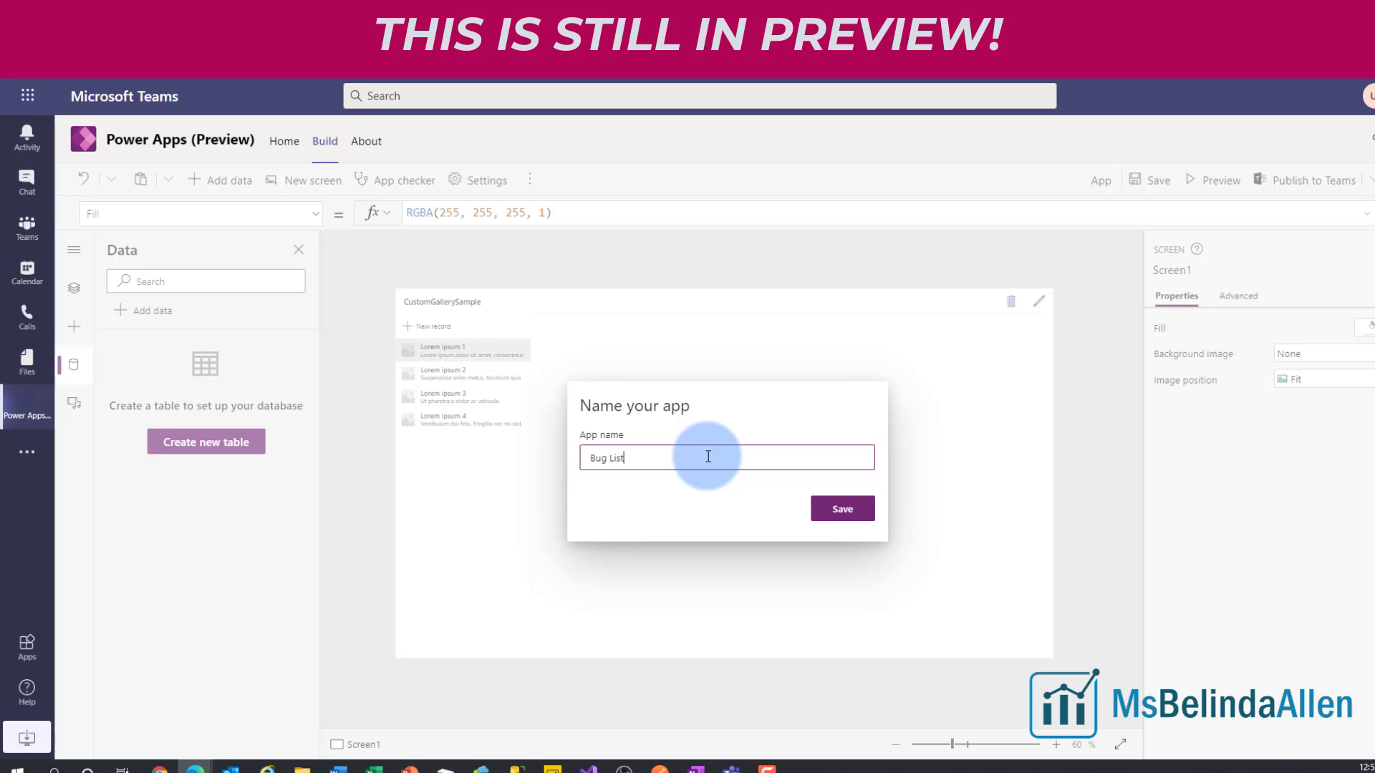
text( from Testing)
click(824, 509)
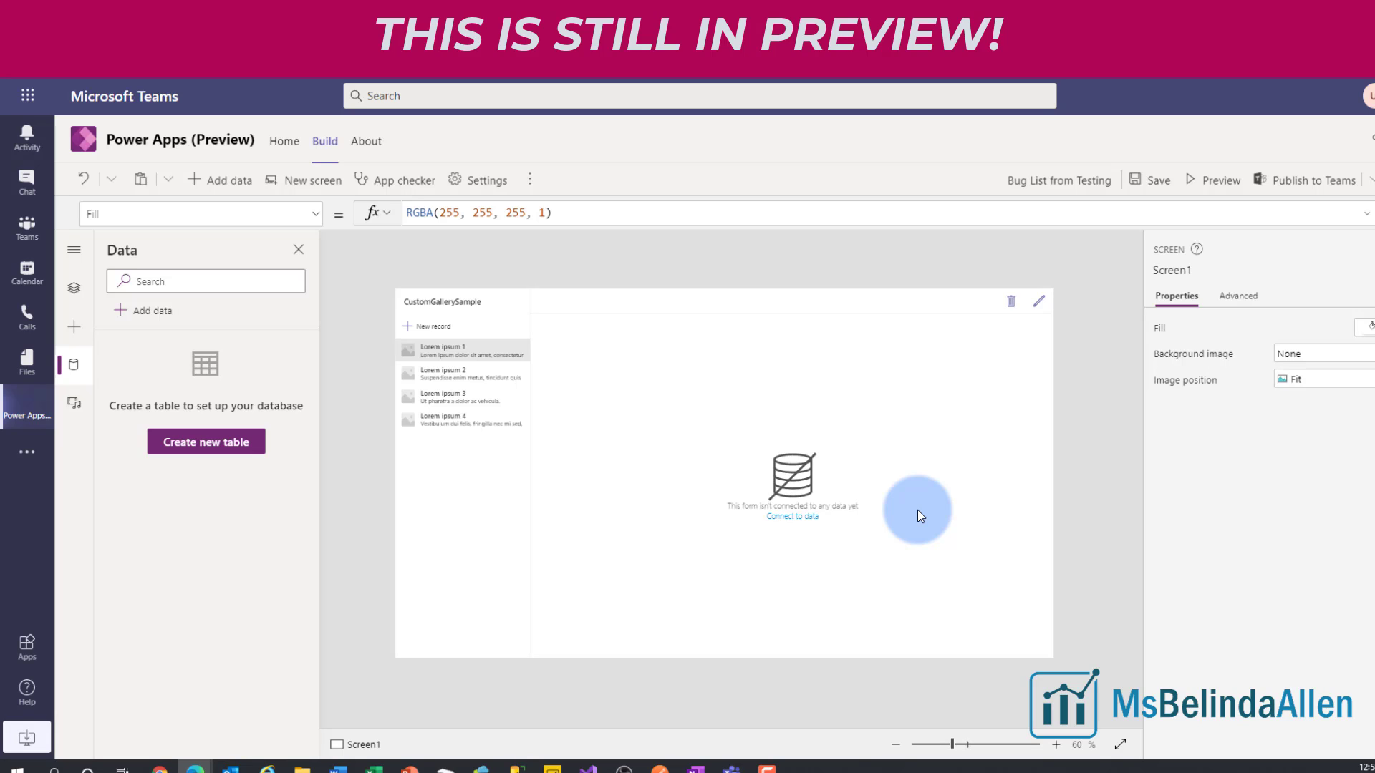
- Create a new data table named with the owner's first name in possessive form followed by "Bug List"
click(207, 444)
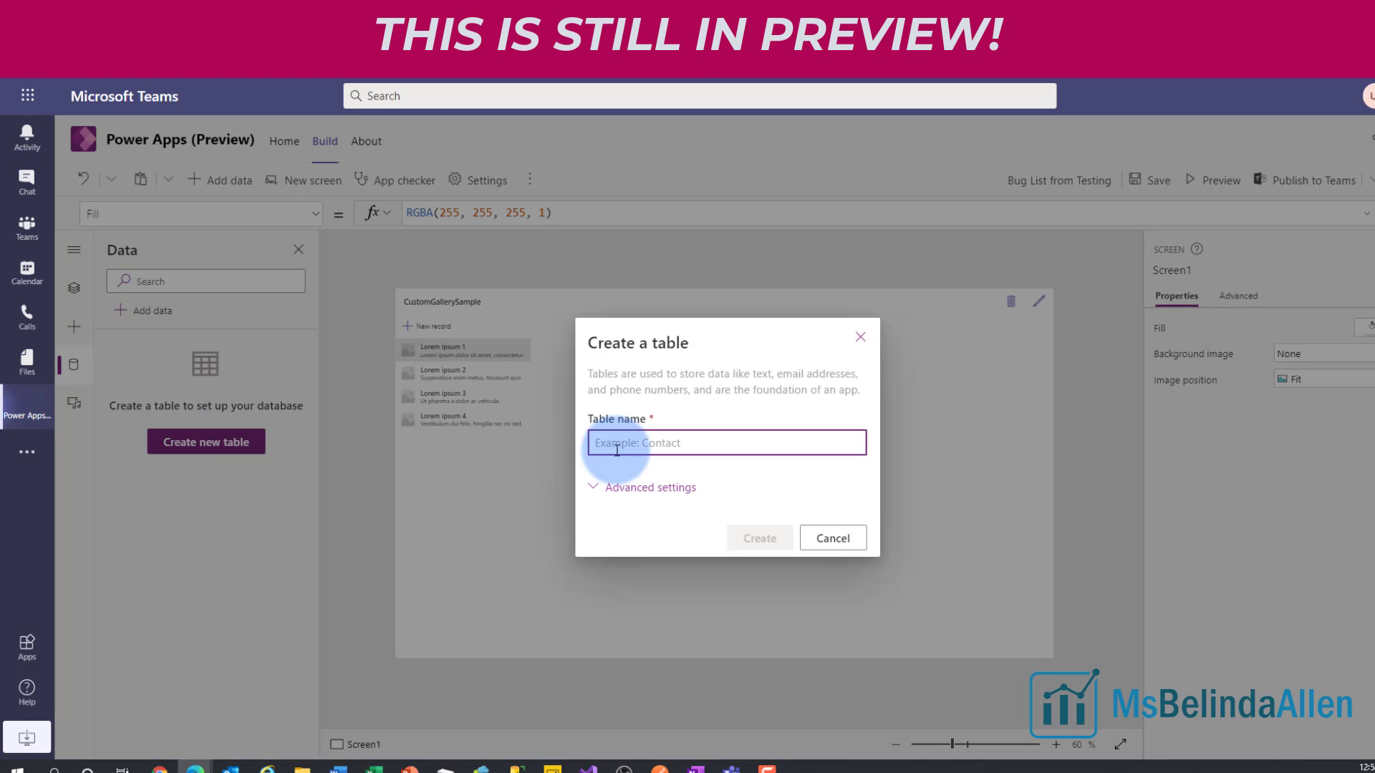
text(Belinda)
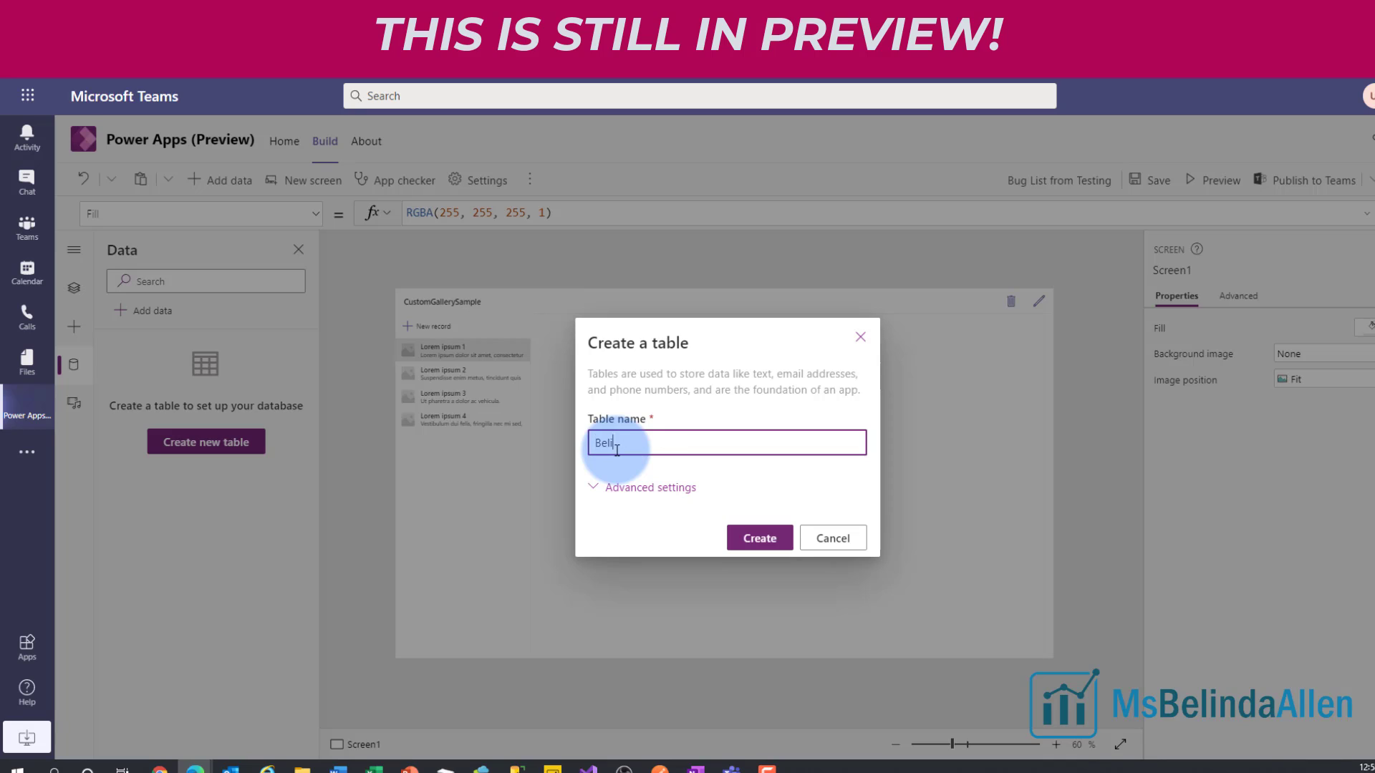
text(s Bug List)
click(759, 539)
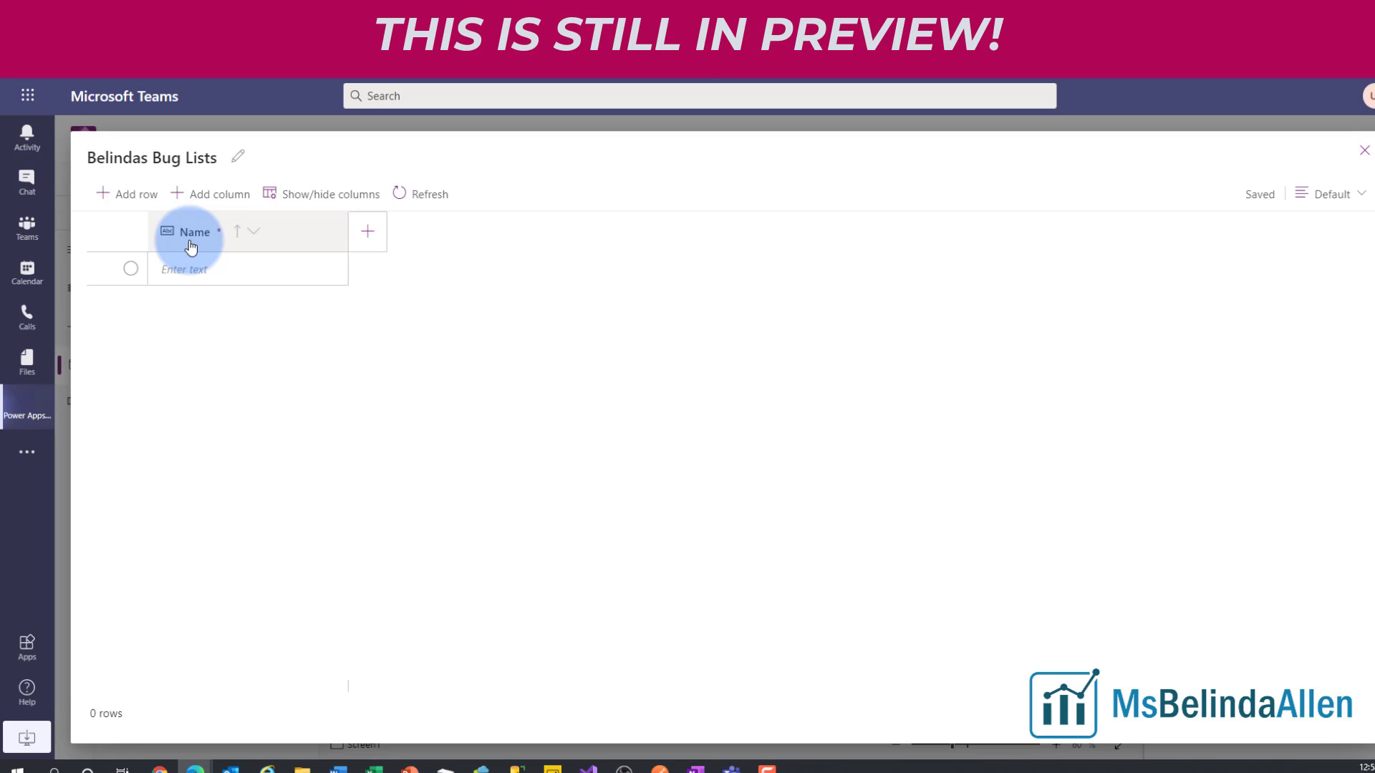
- Rename the table's Name column to "Bug", view its advanced options, and save the column
click(242, 239)
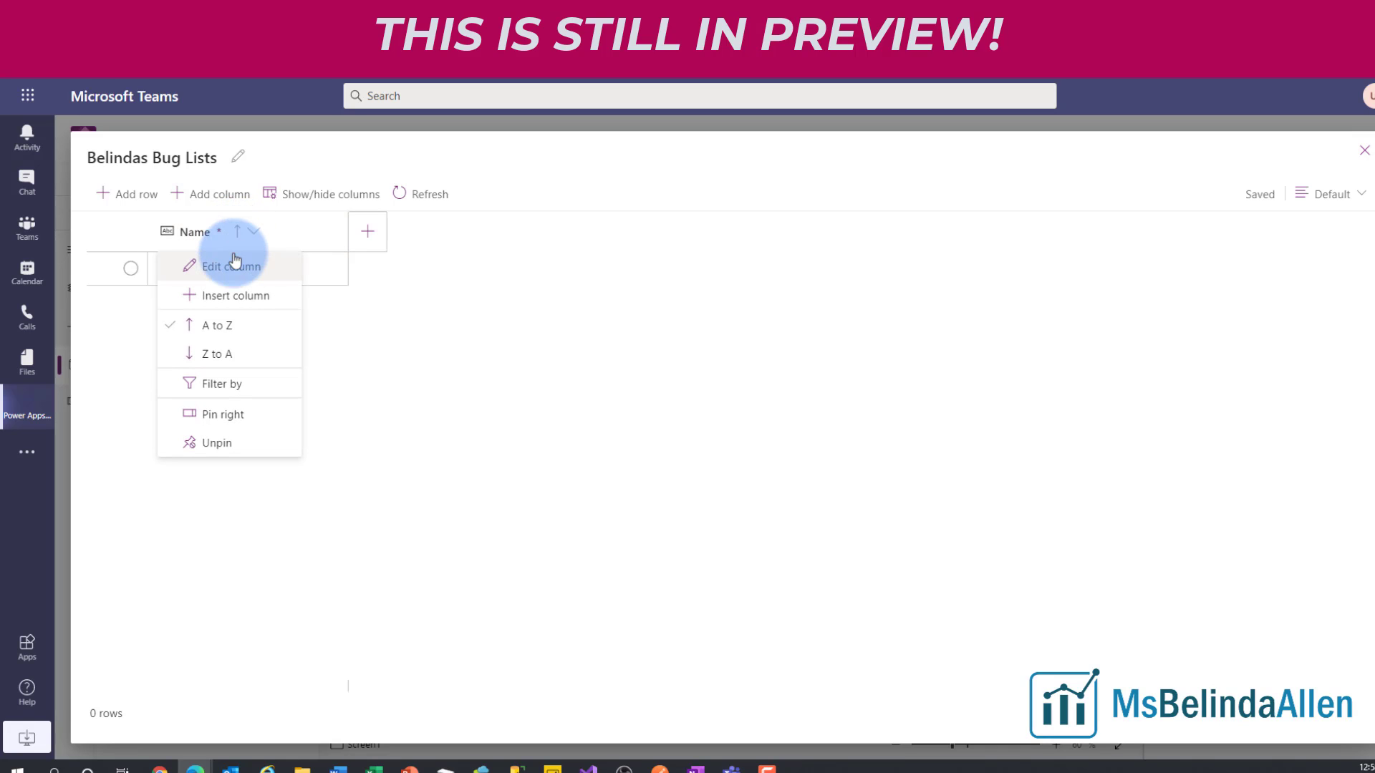
click(230, 264)
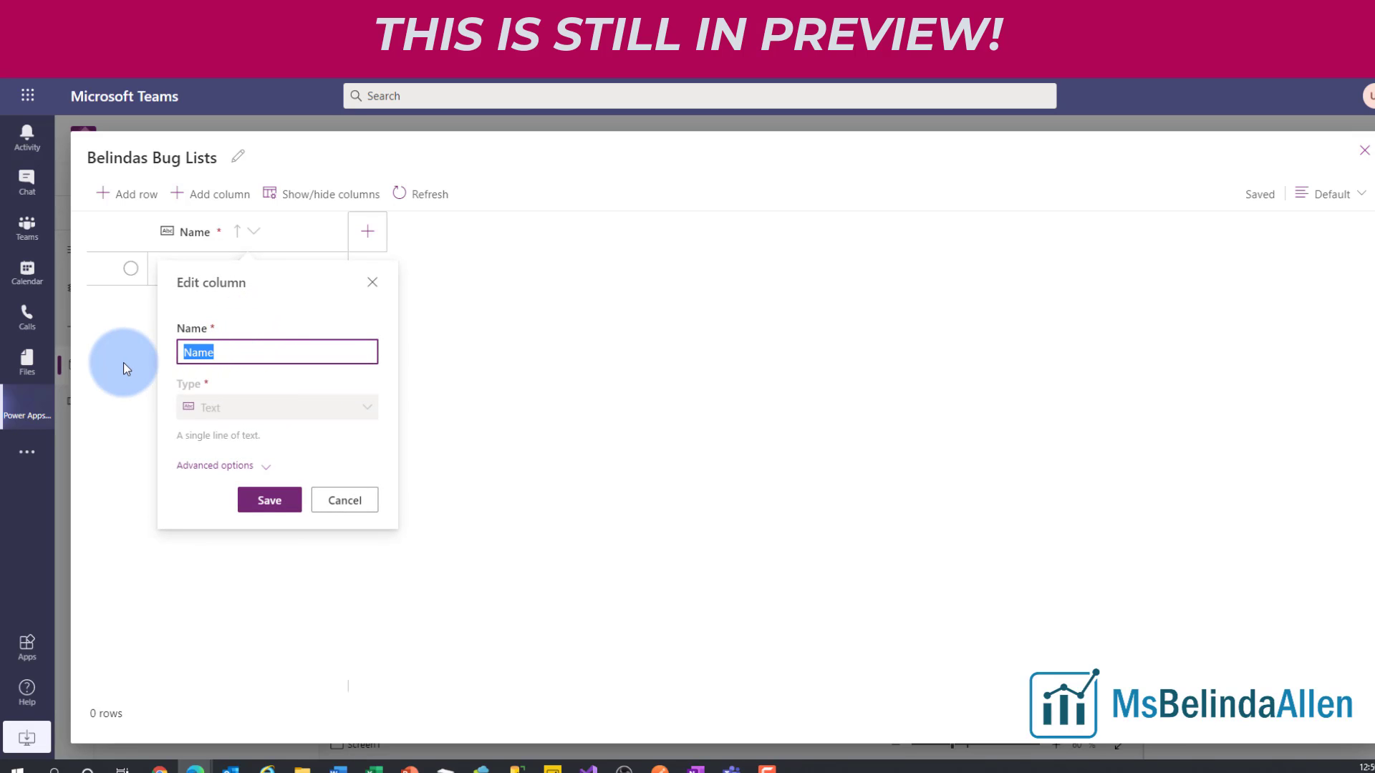
text(Bug)
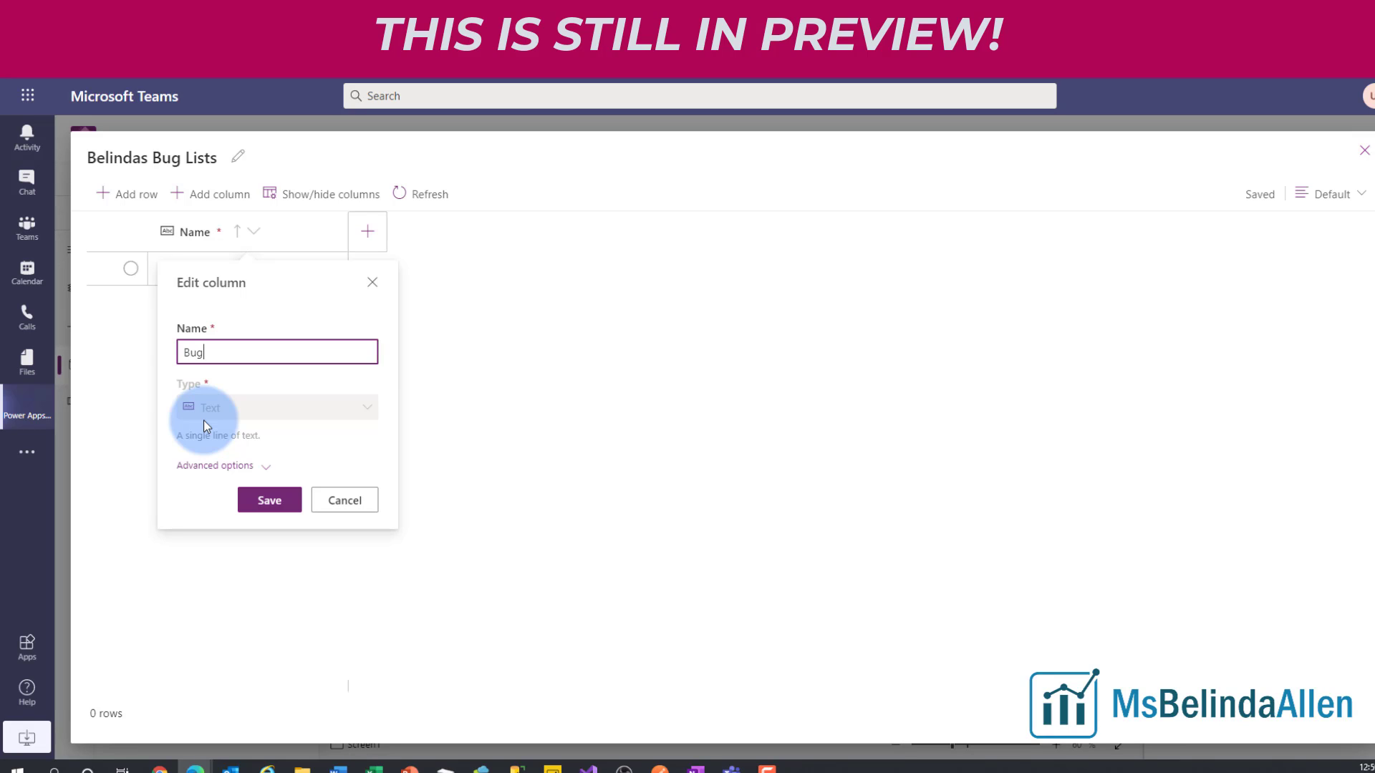
click(214, 466)
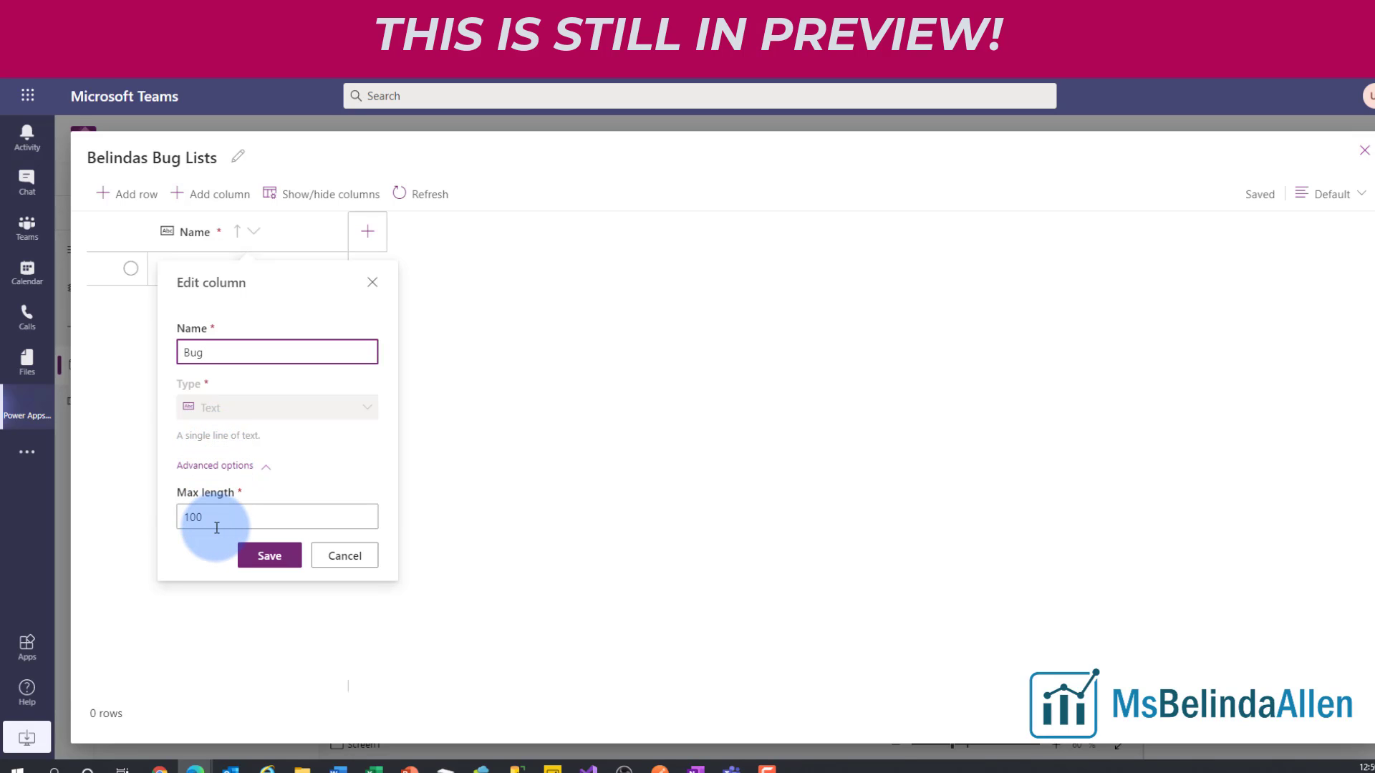
click(271, 557)
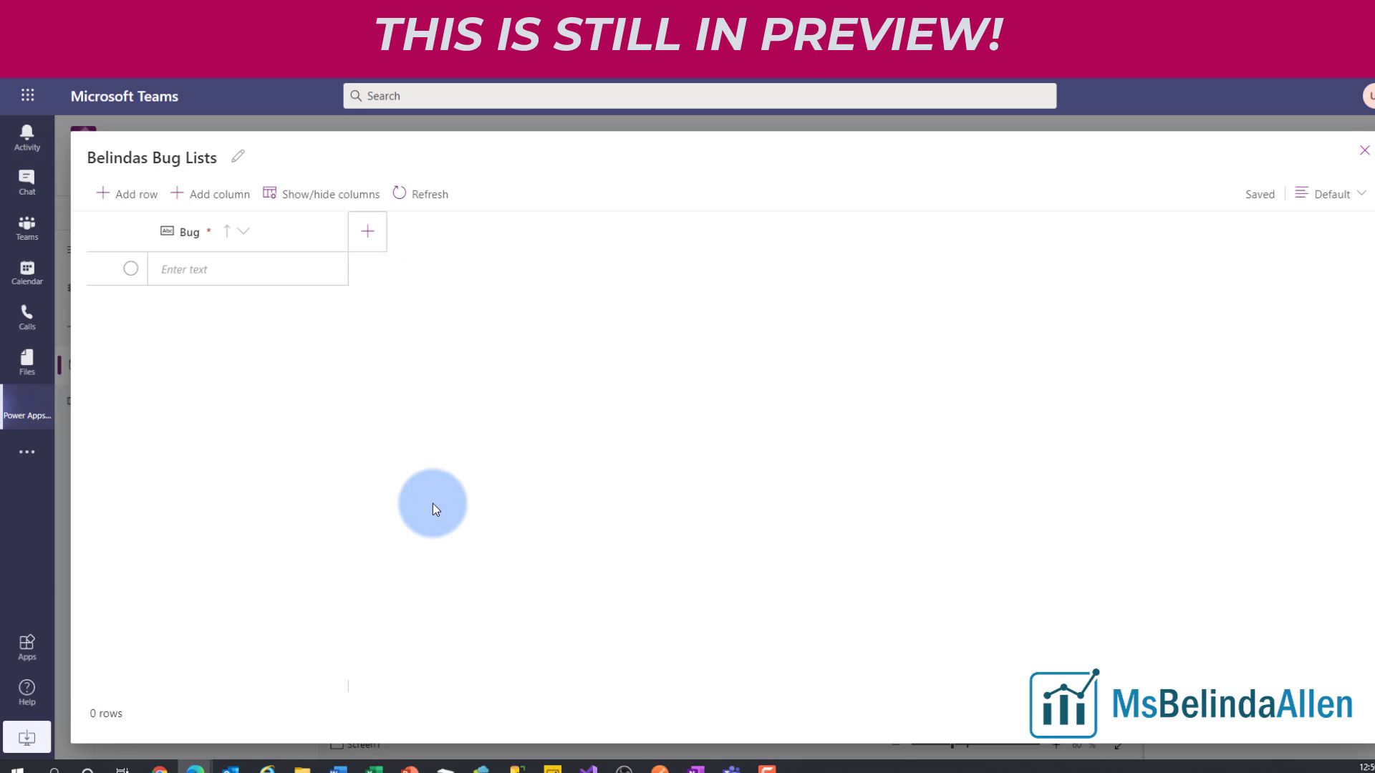
- Add a column named "Version" of type Text to the table
click(377, 245)
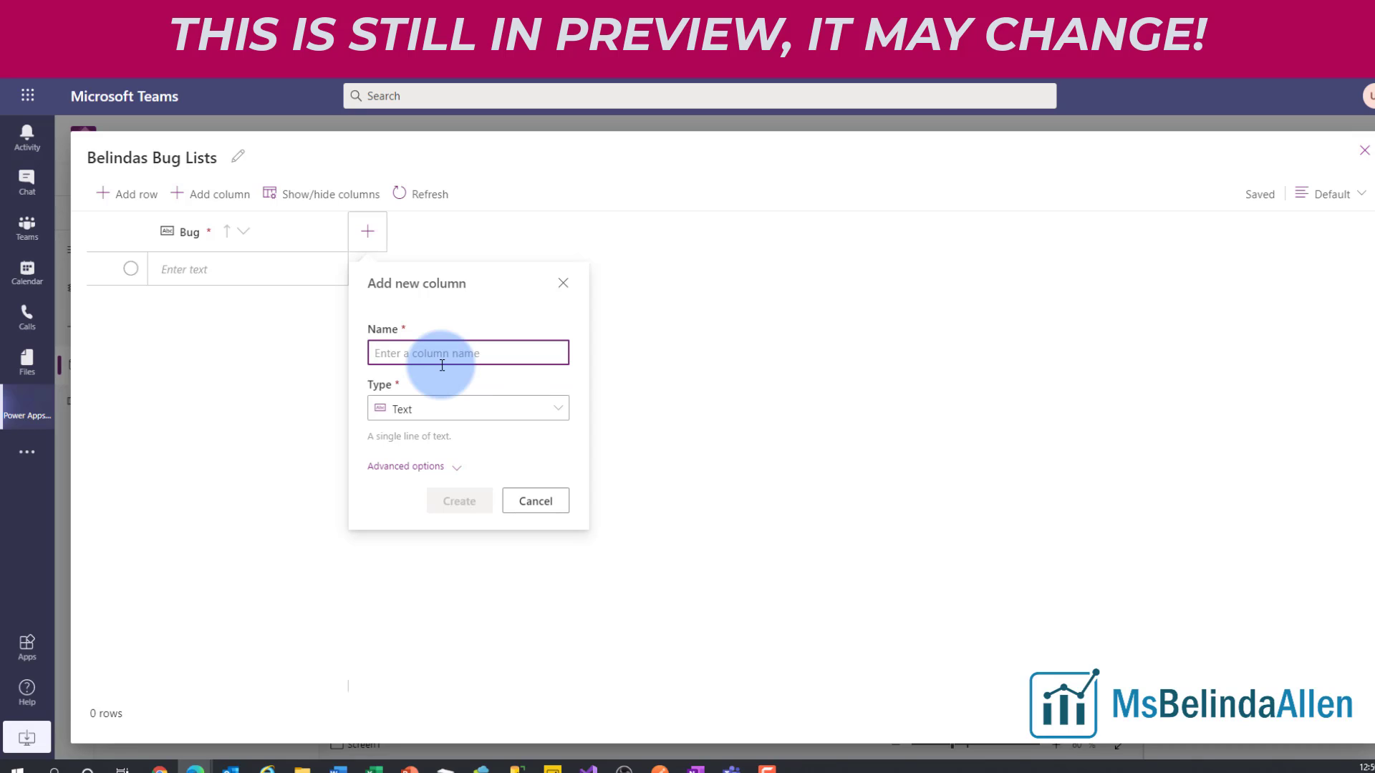
text(Version)
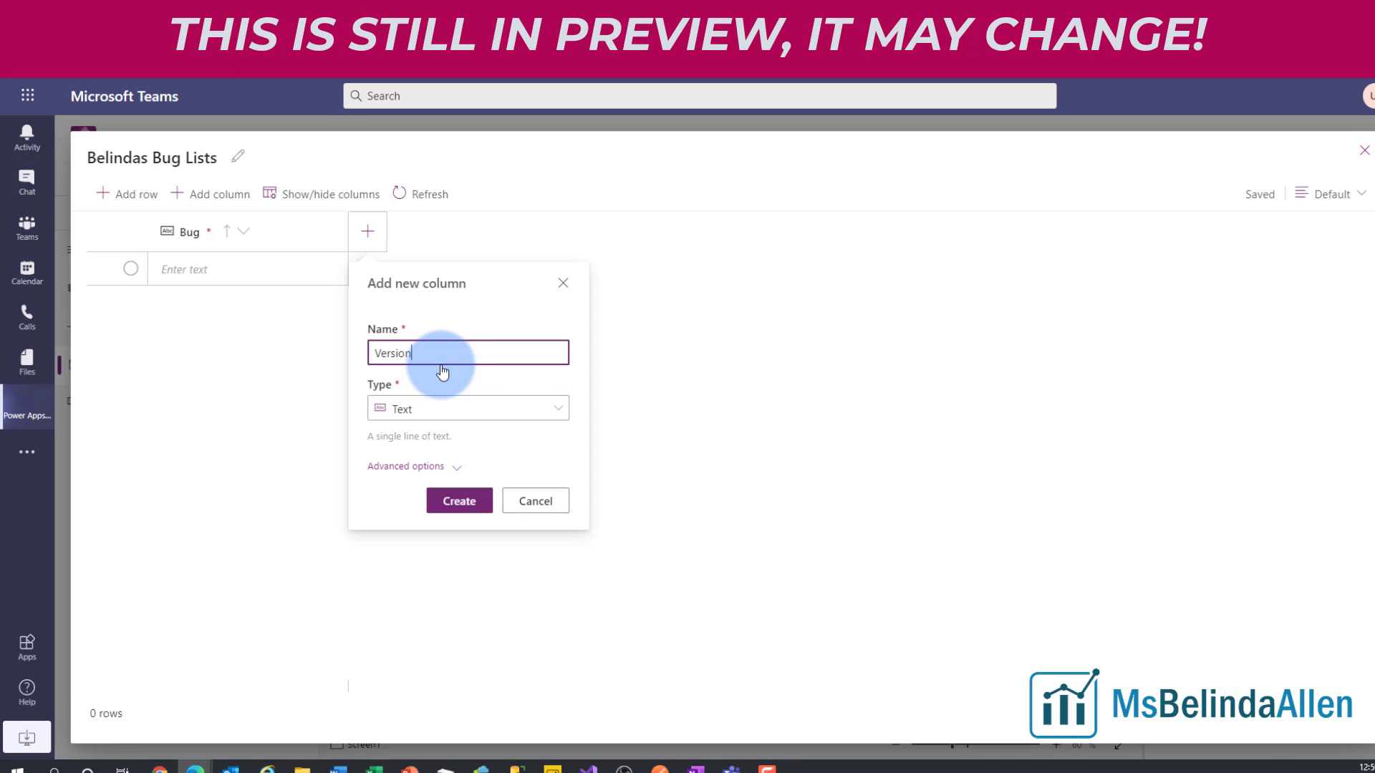
click(428, 409)
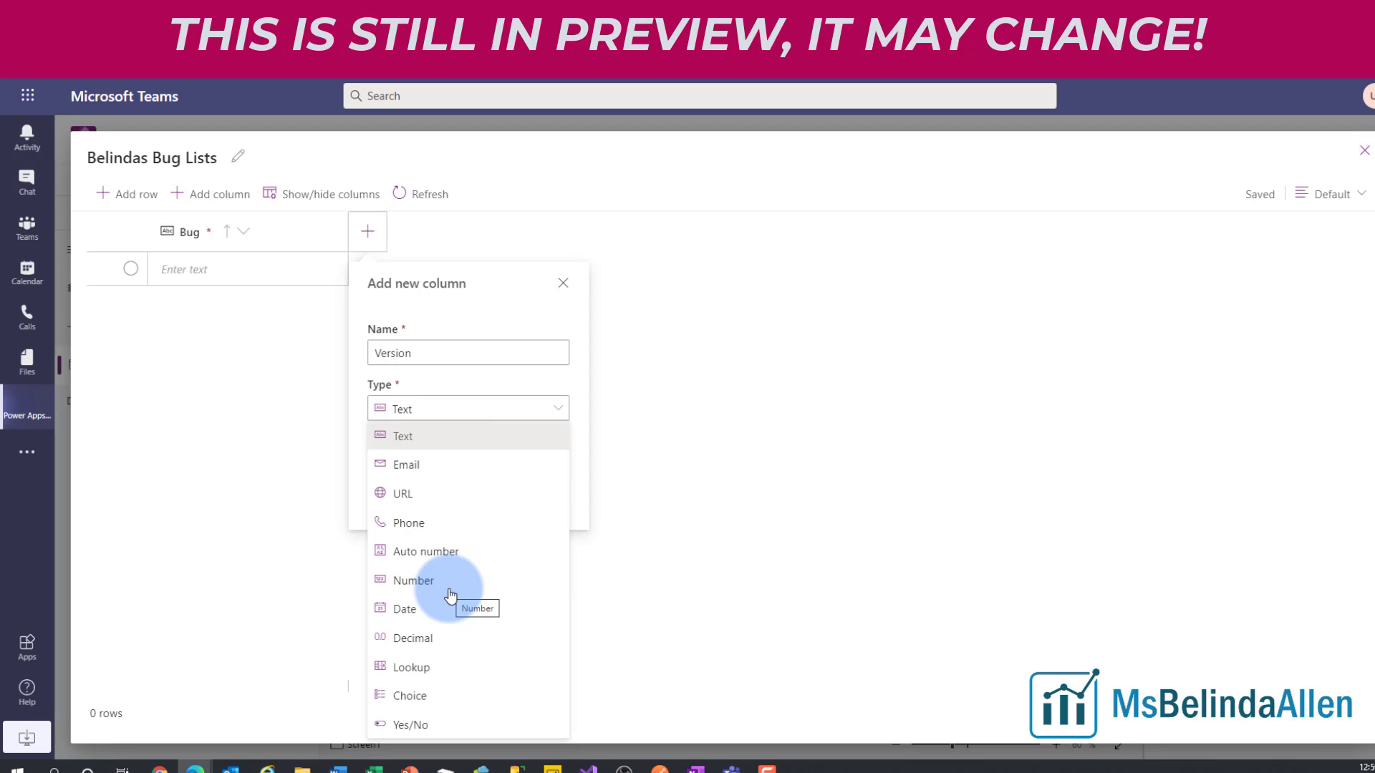
click(588, 503)
click(465, 506)
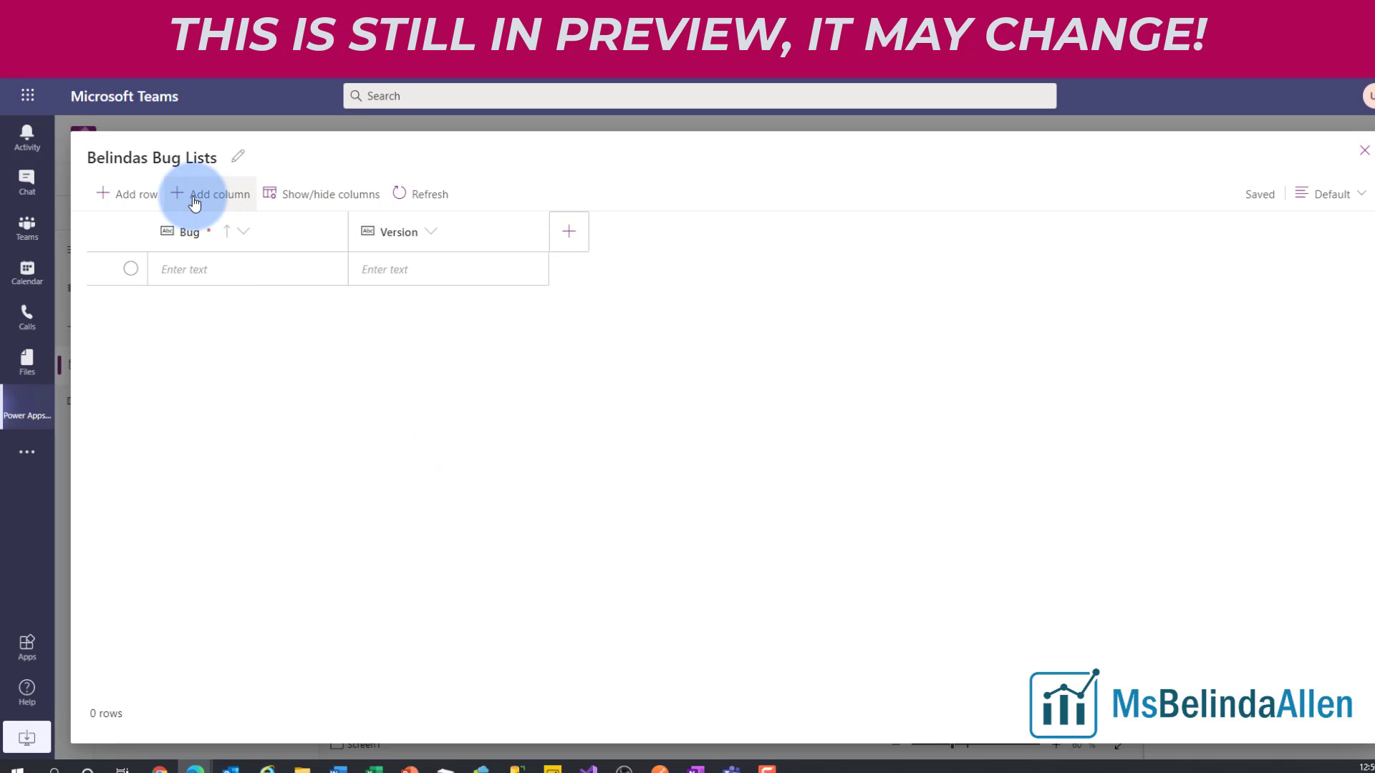
- Add a column named "Tester" of type Text to the table
click(569, 231)
click(610, 353)
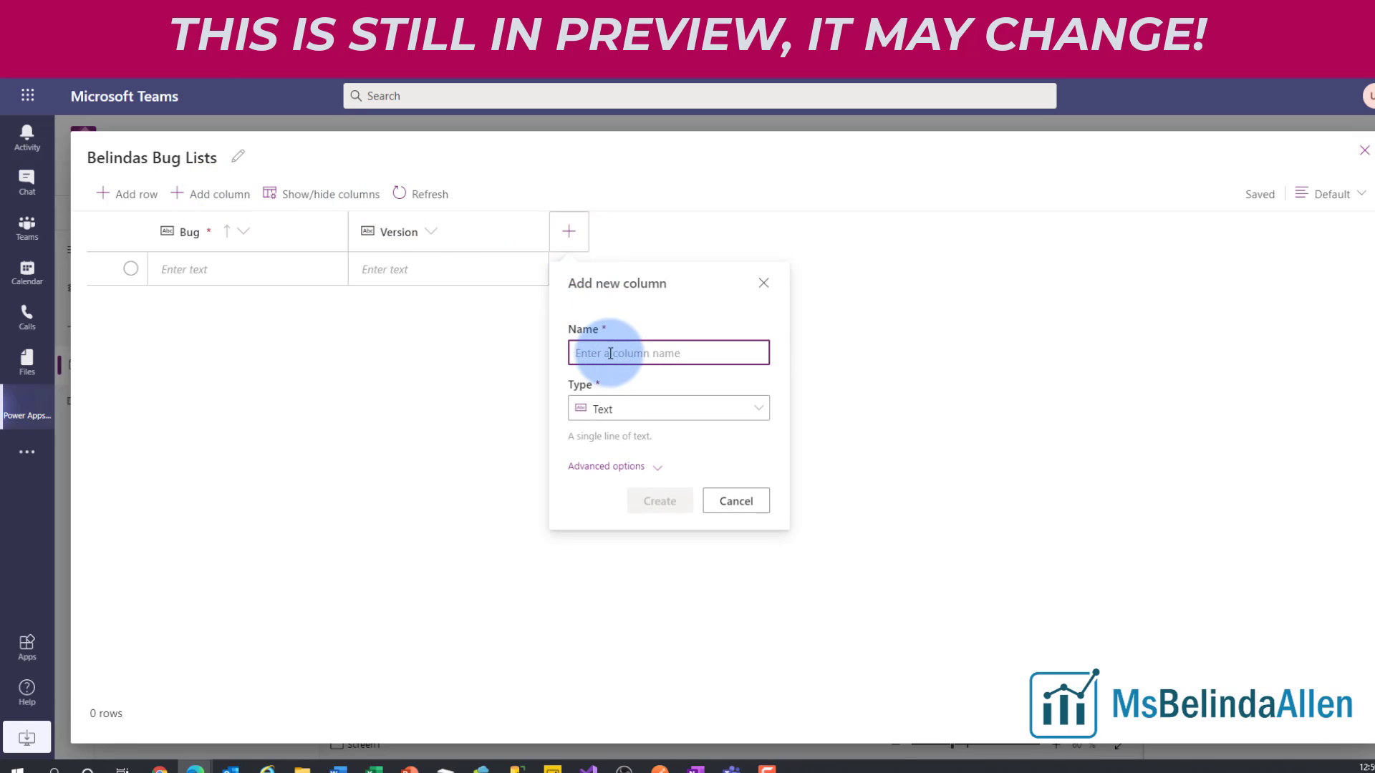
text(T)
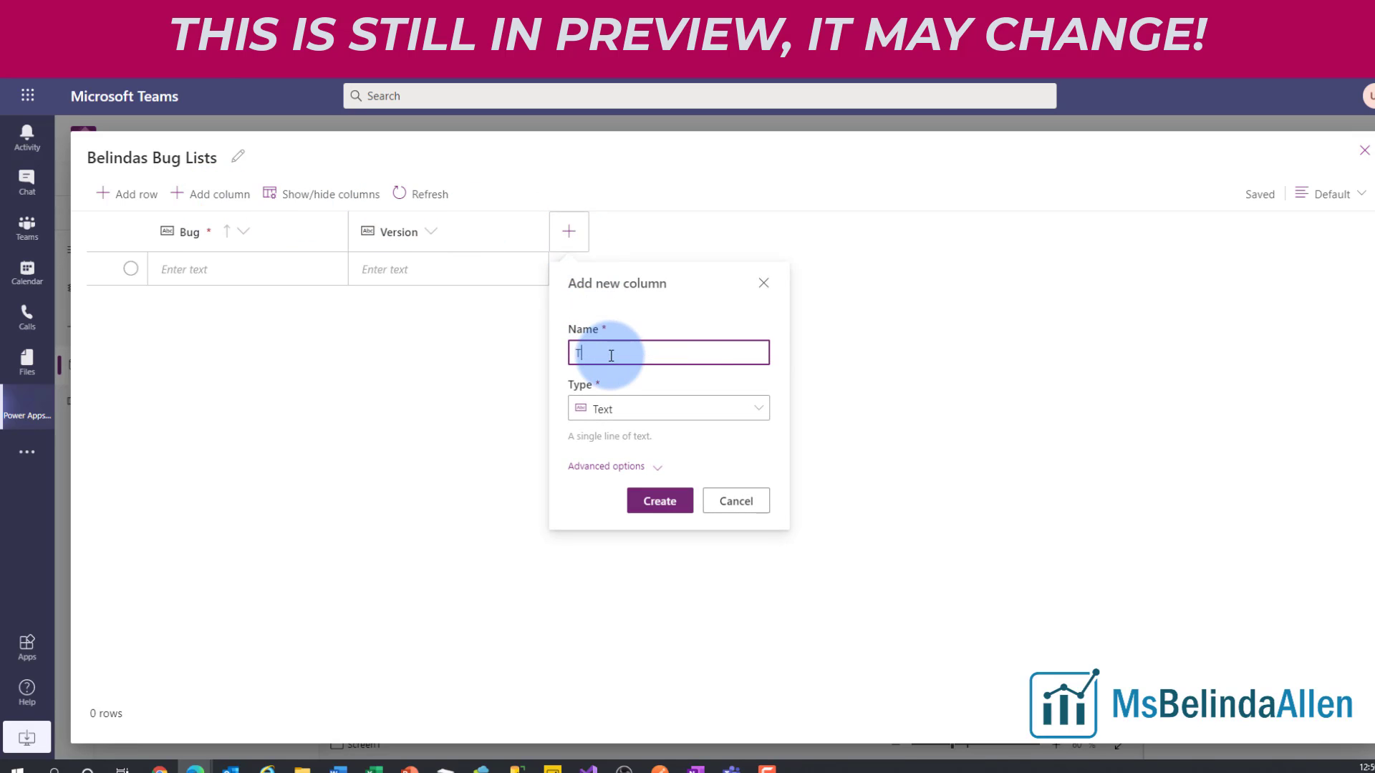
text(ester)
click(641, 418)
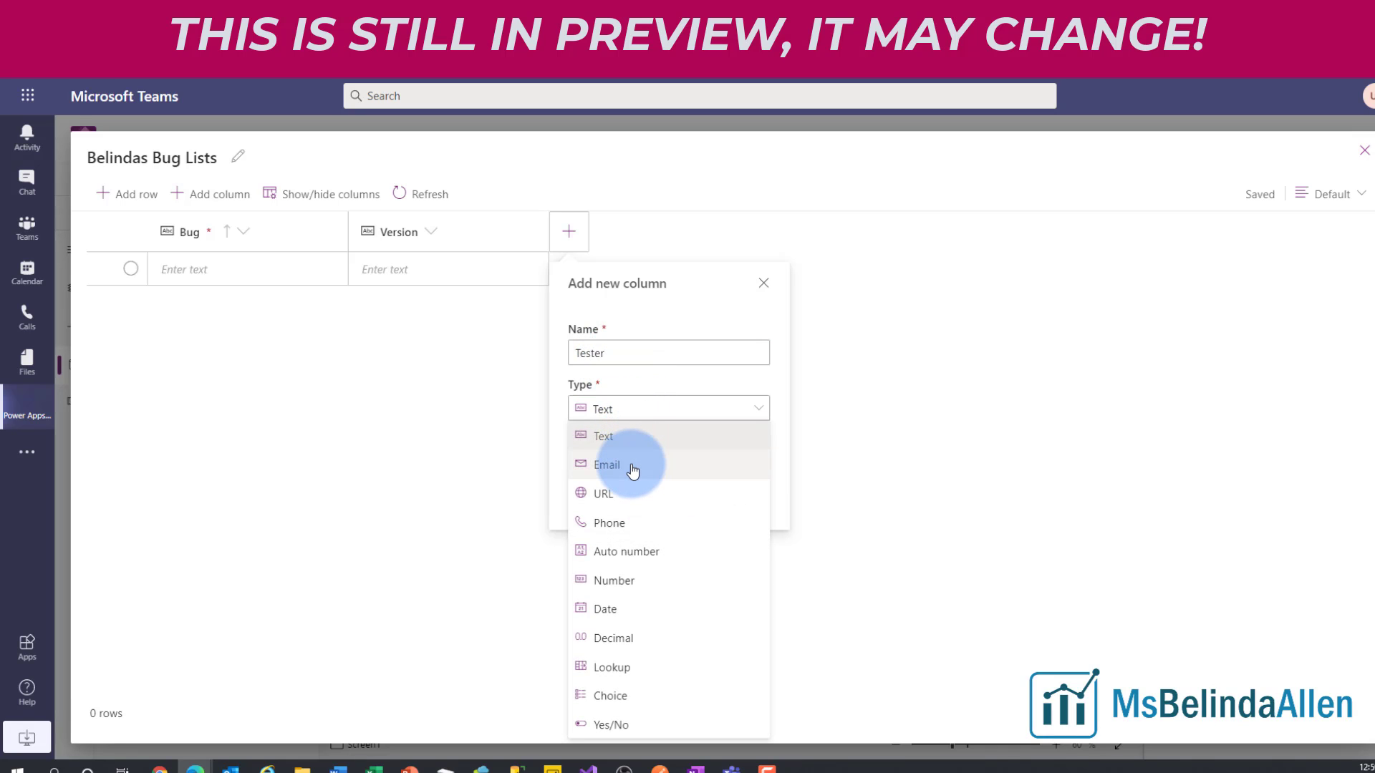
click(628, 356)
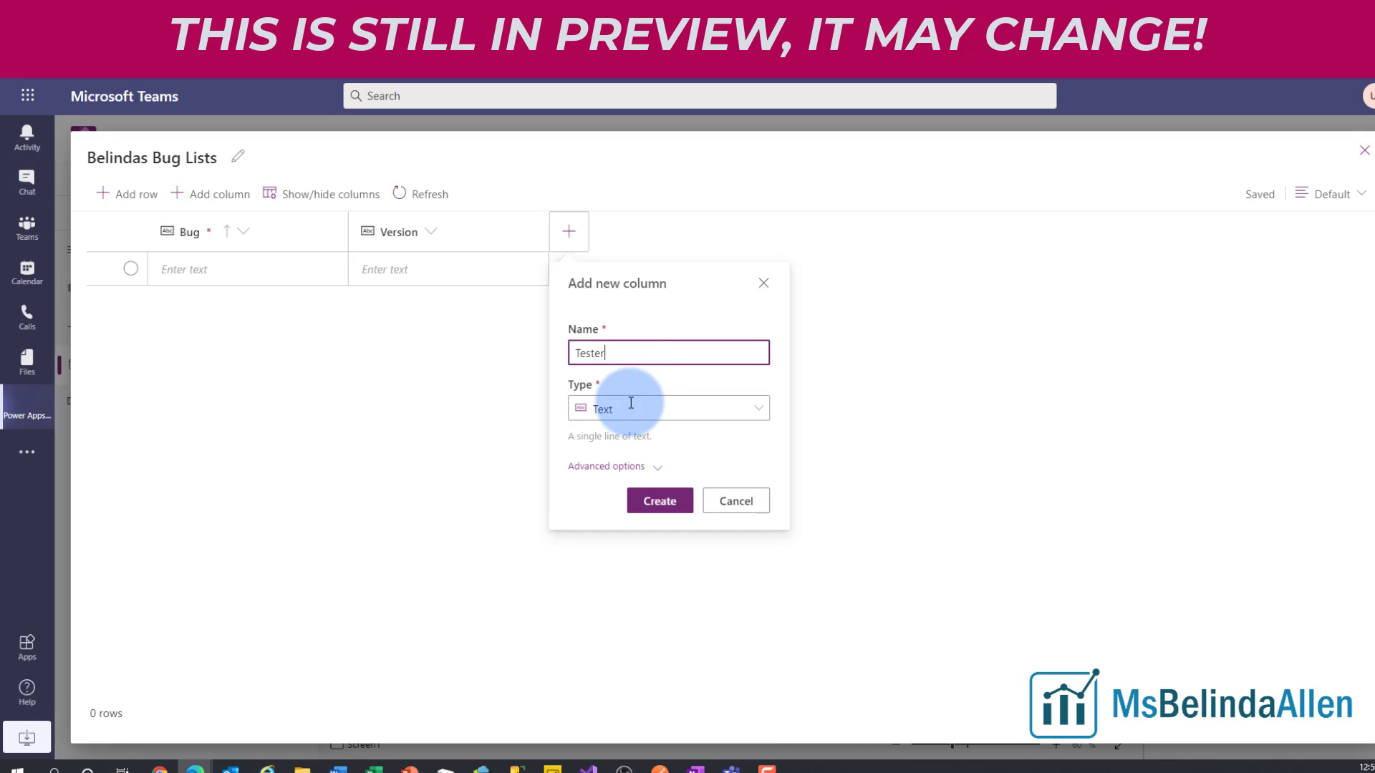
click(659, 505)
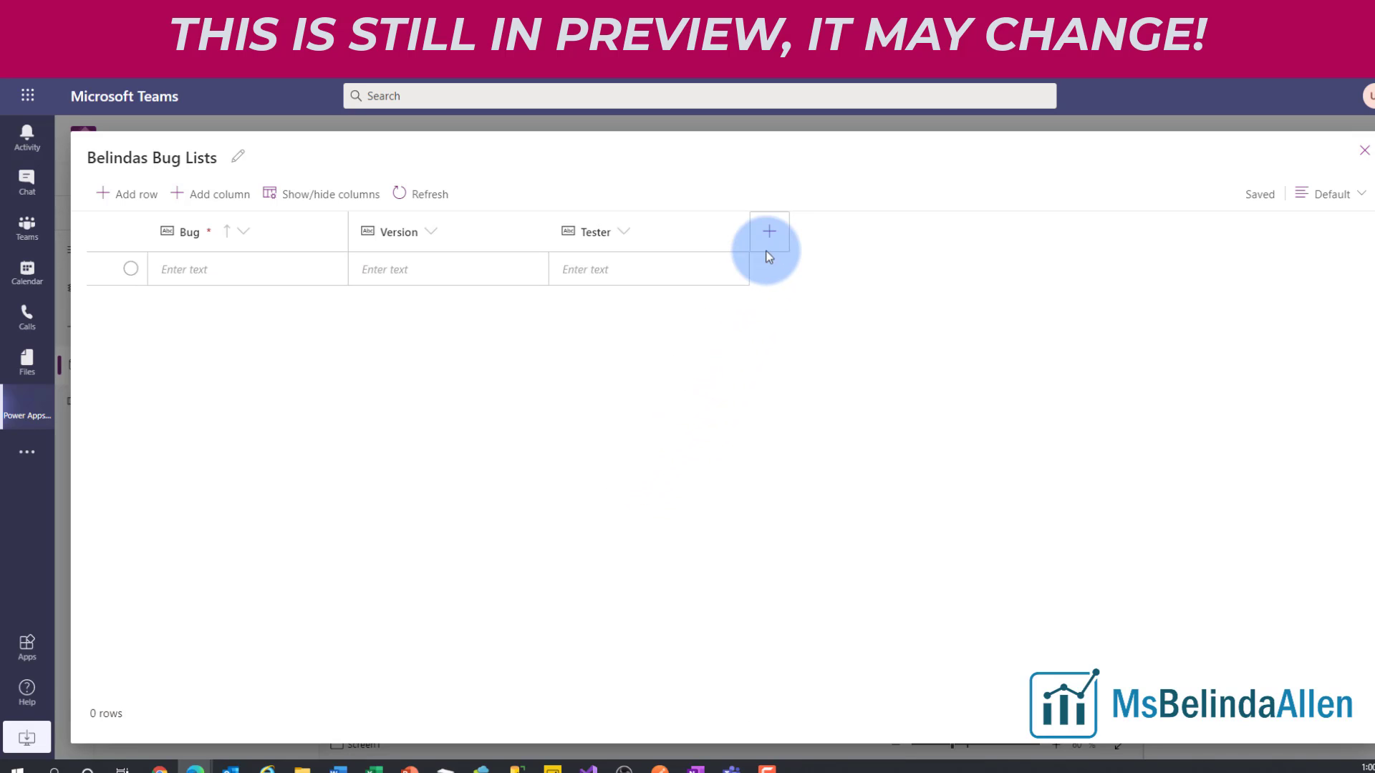
- Start a new column named "Severity" with the type Choice
click(772, 235)
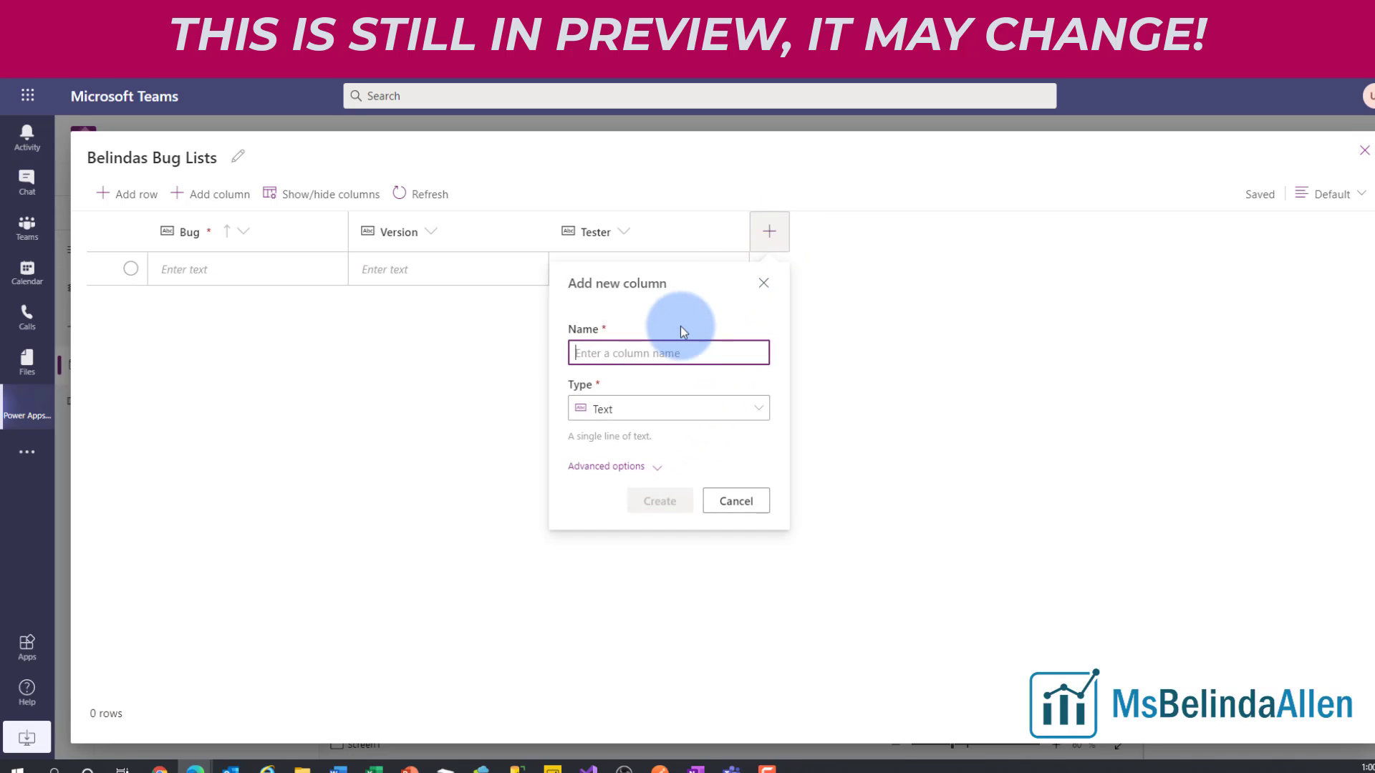
text(Severity)
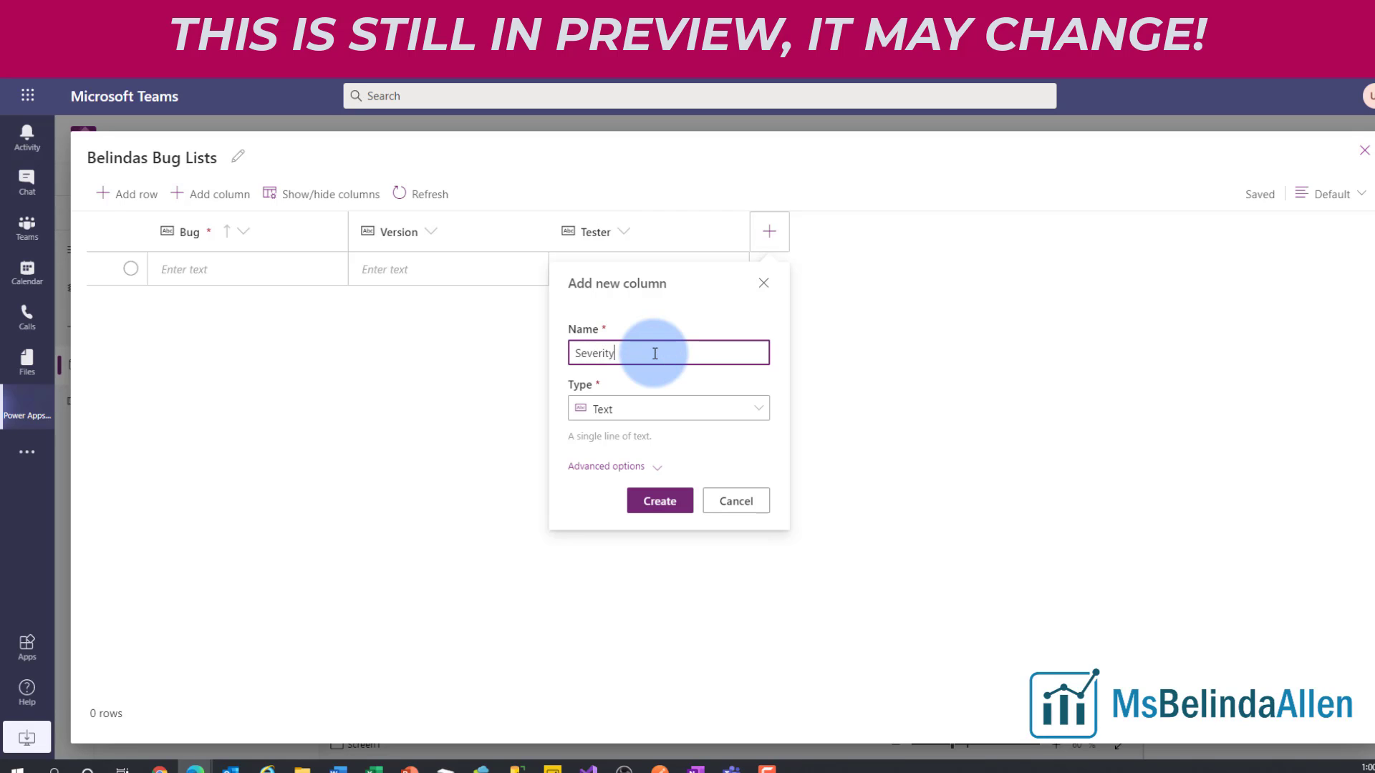
click(667, 409)
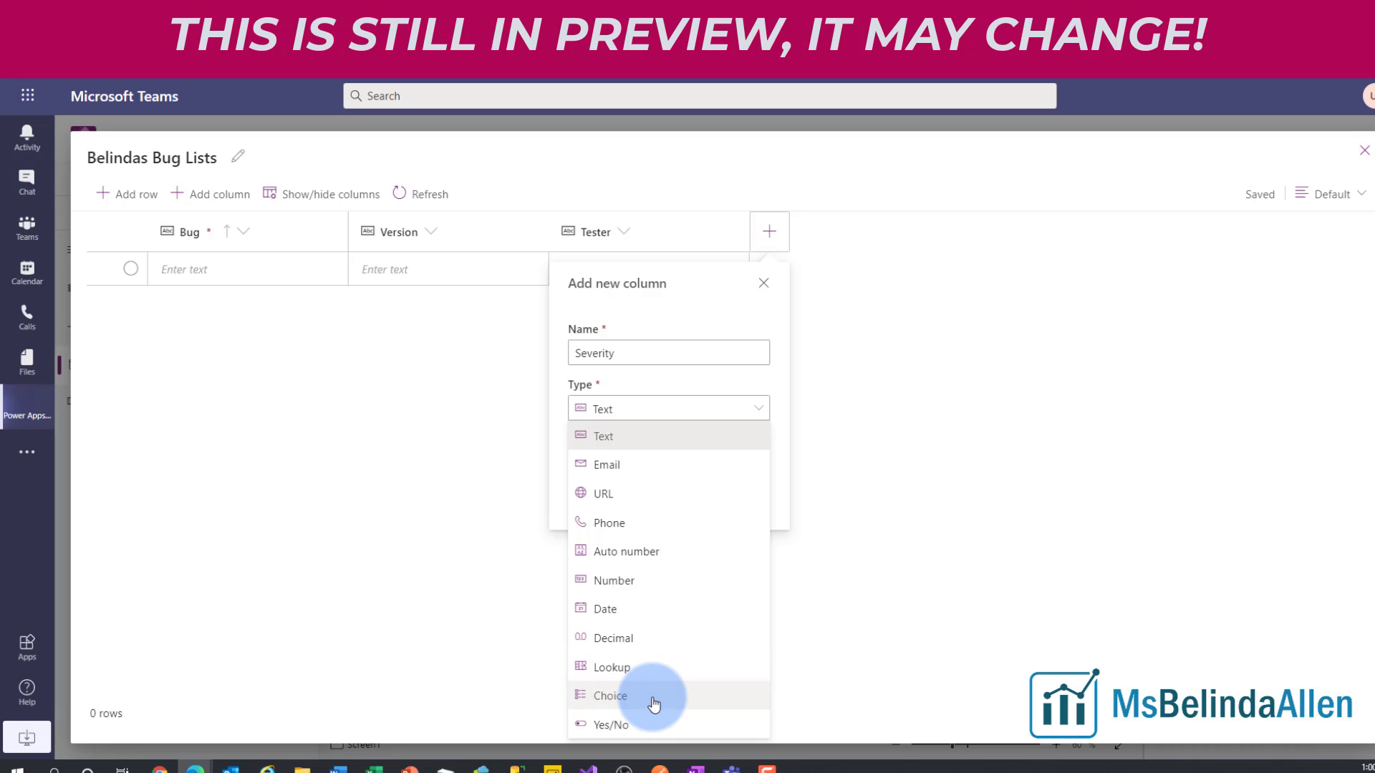
click(653, 696)
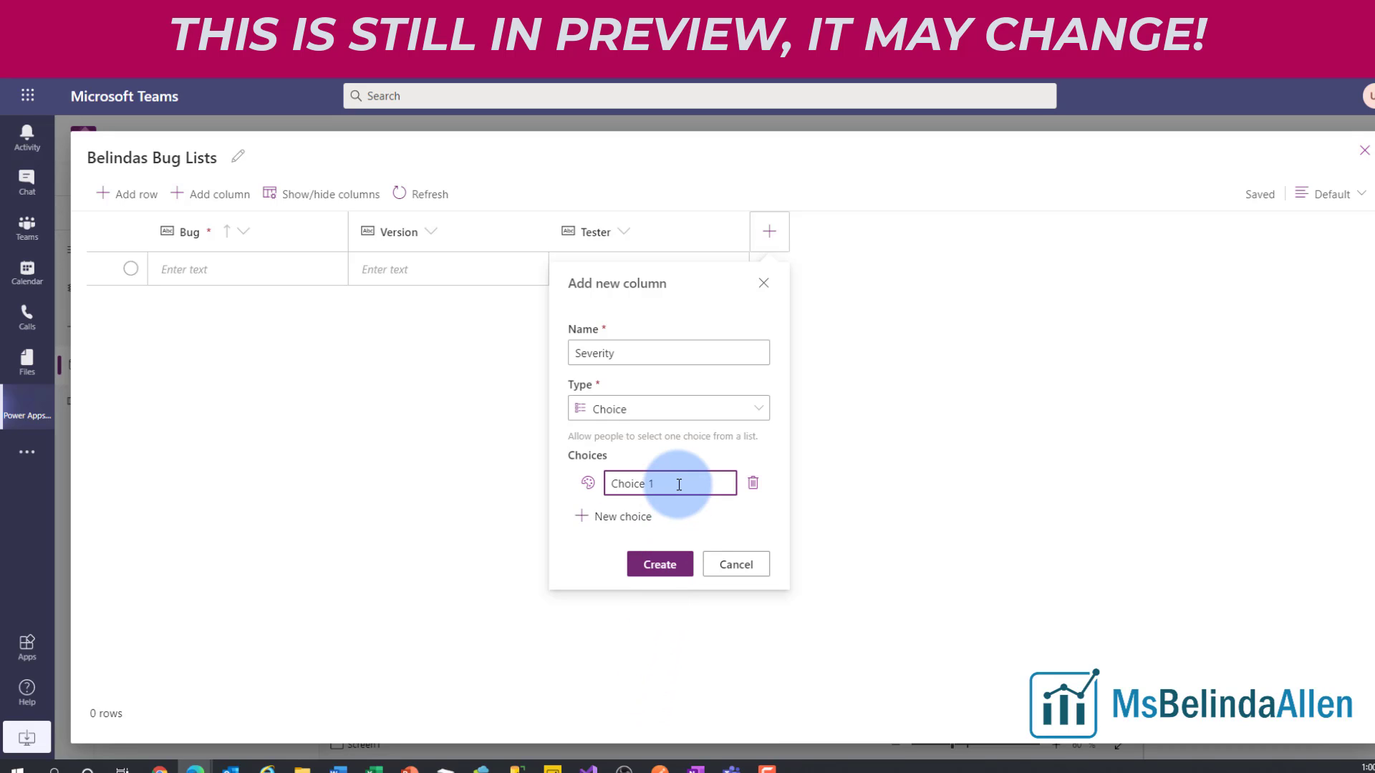
- Define the Severity column's choices as "High", "Medium" and "Low", and create the column
drag(678, 483, 573, 499)
text(High)
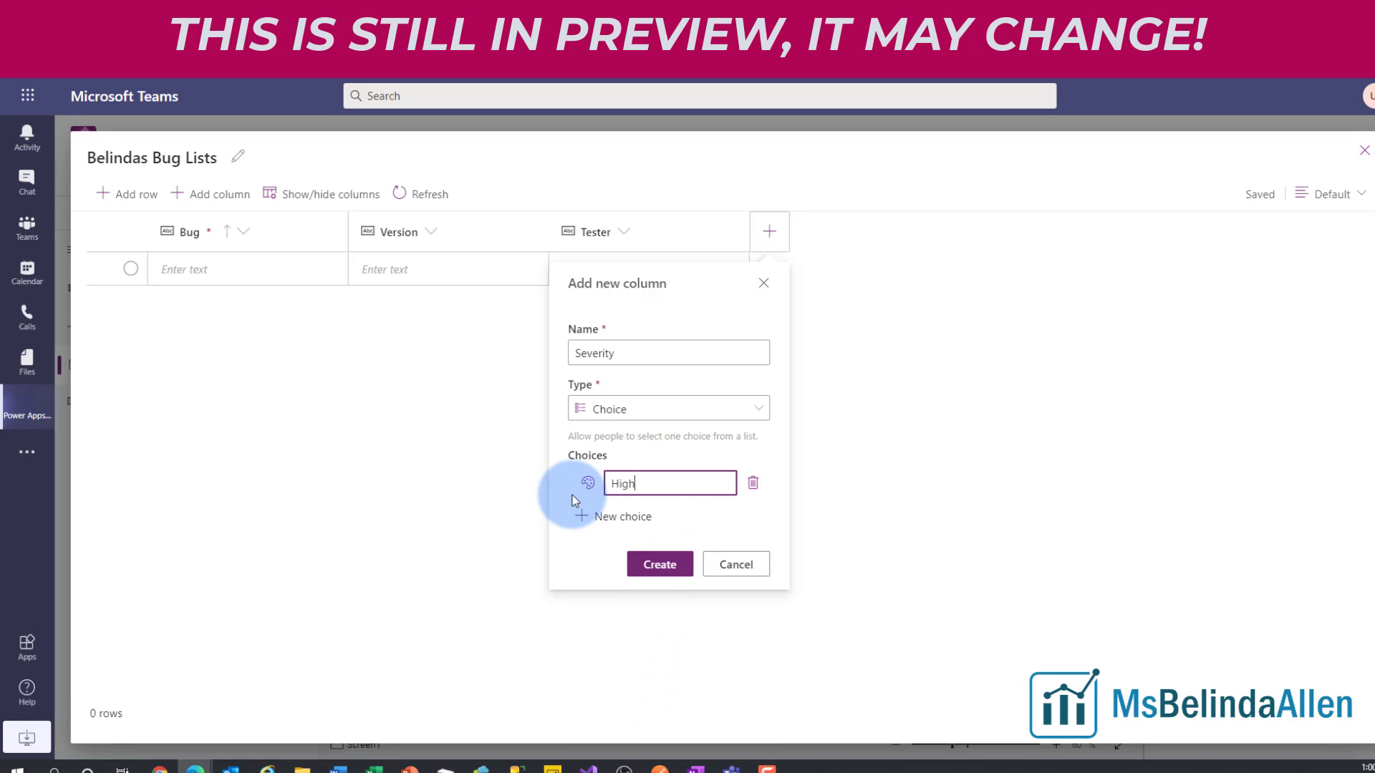
click(616, 519)
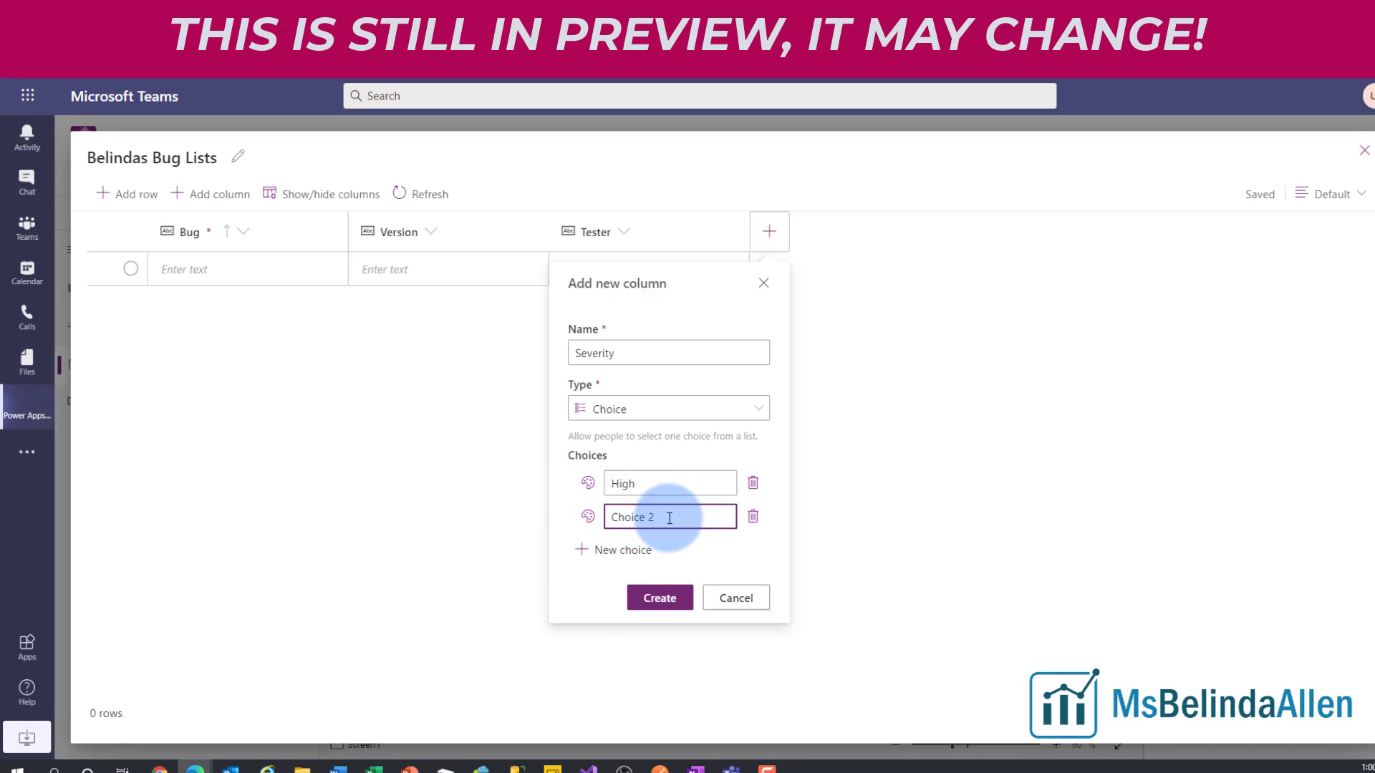
drag(659, 517, 565, 529)
text(Medium)
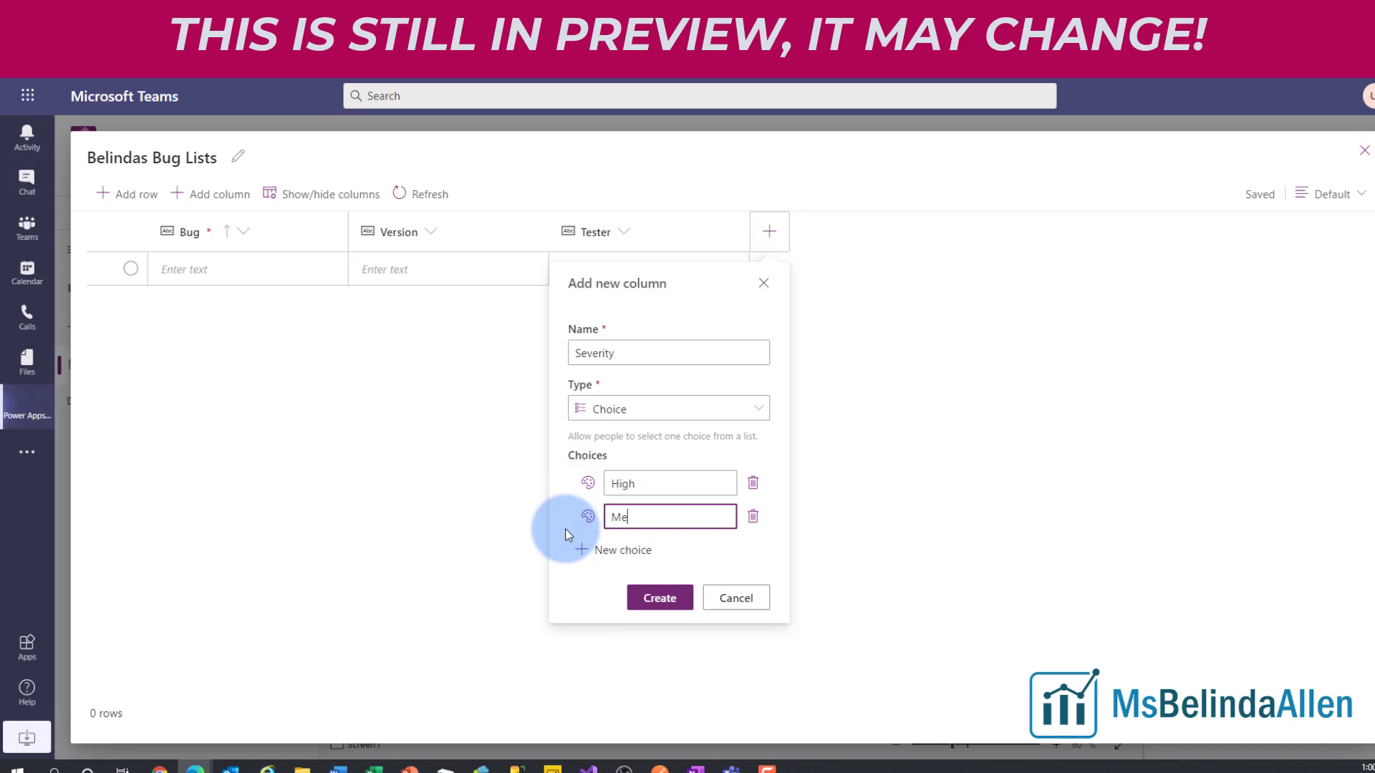
click(590, 551)
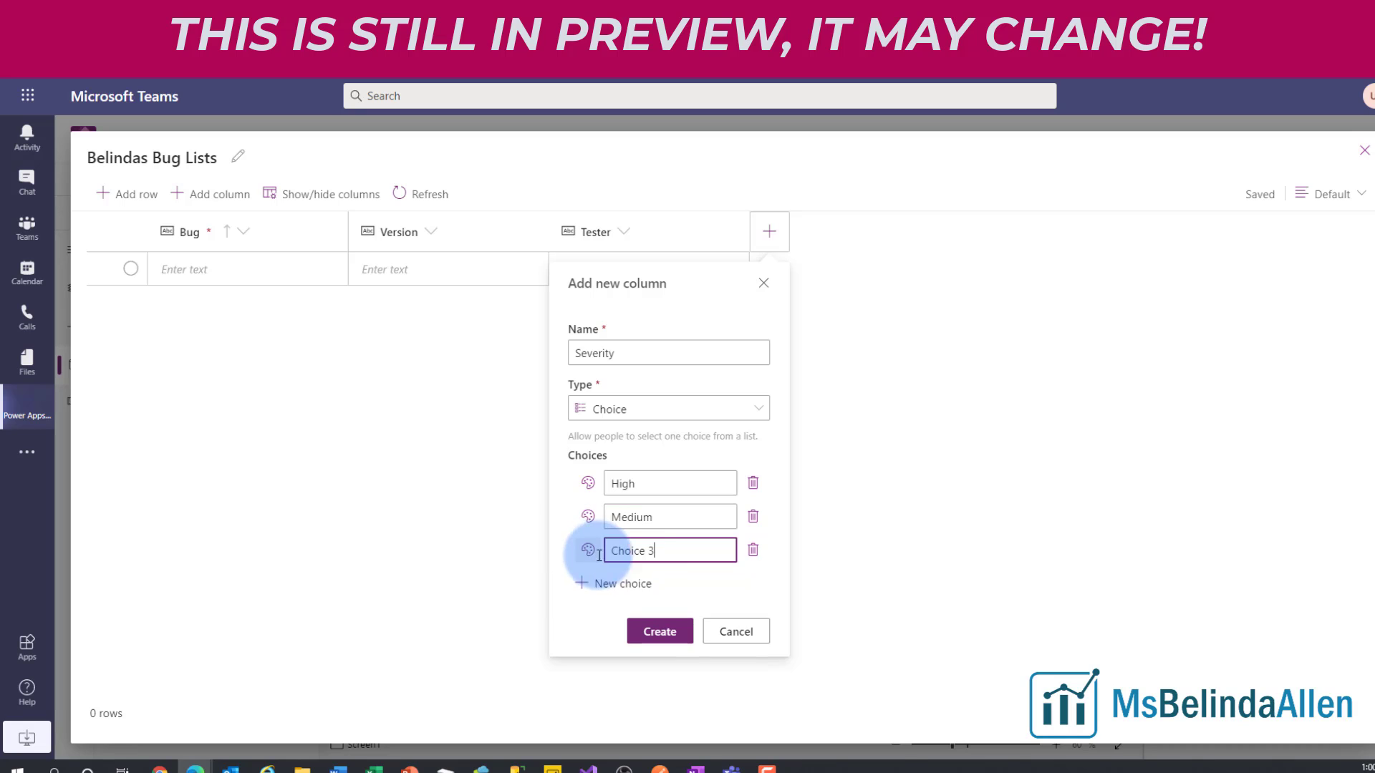
drag(666, 551, 600, 566)
text(Low)
click(678, 633)
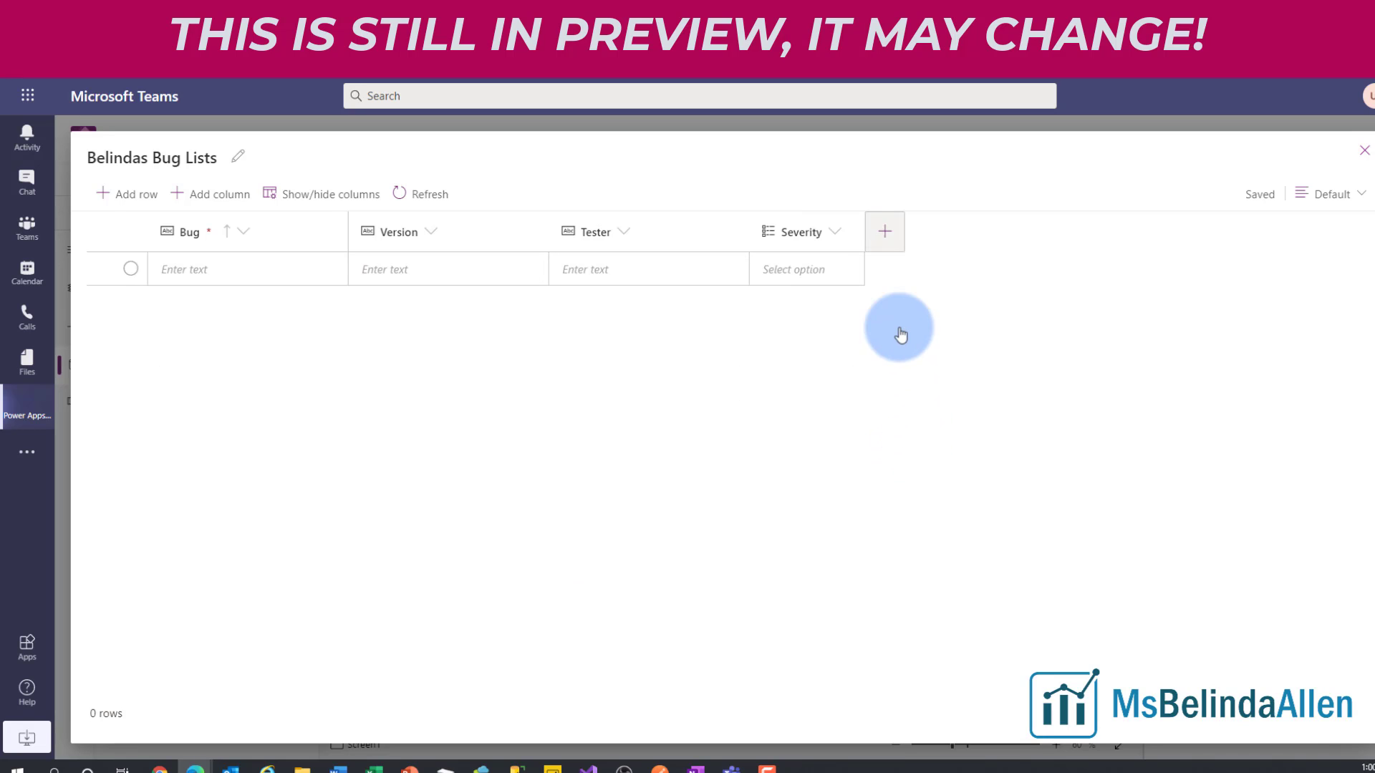
- Add a column named "Resolved" of type Yes/No to the table, keeping No as its default value
click(887, 235)
click(764, 353)
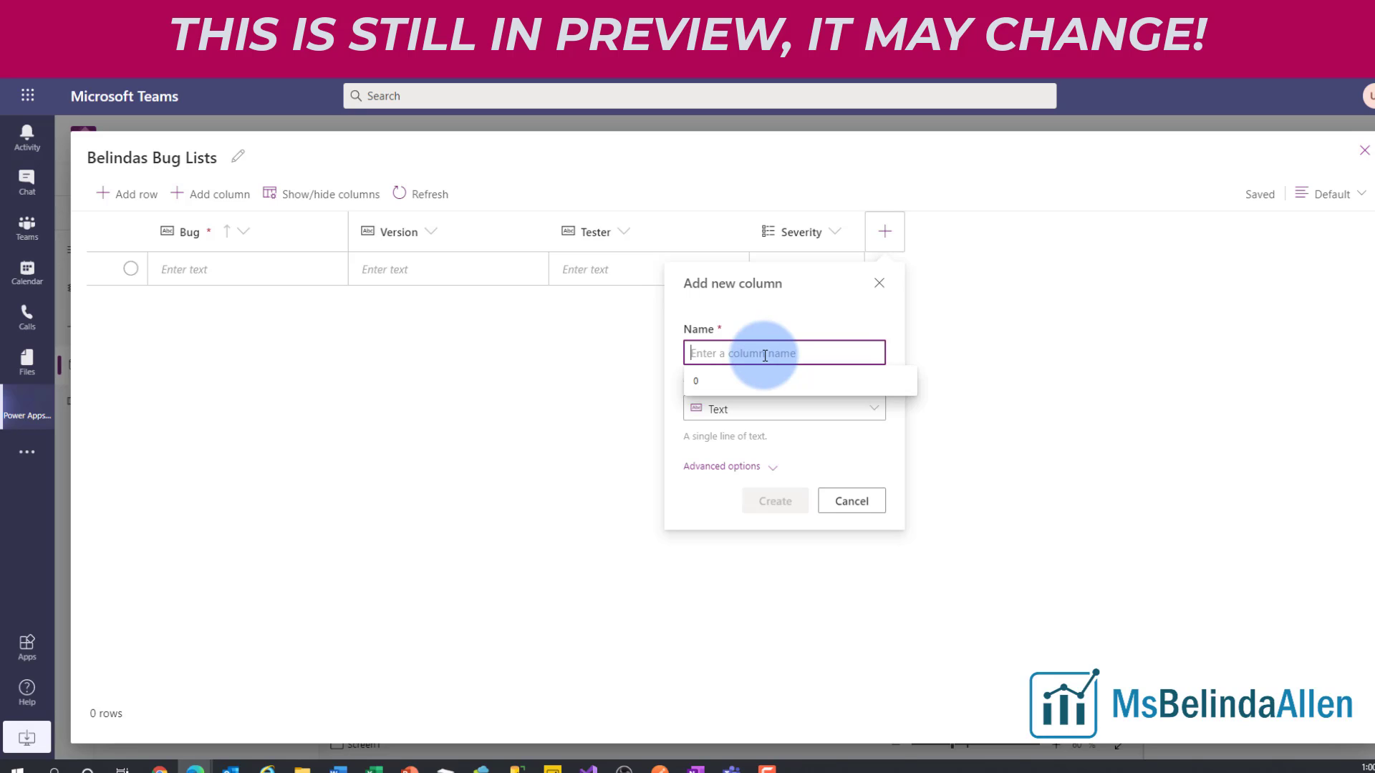
text(Resolved)
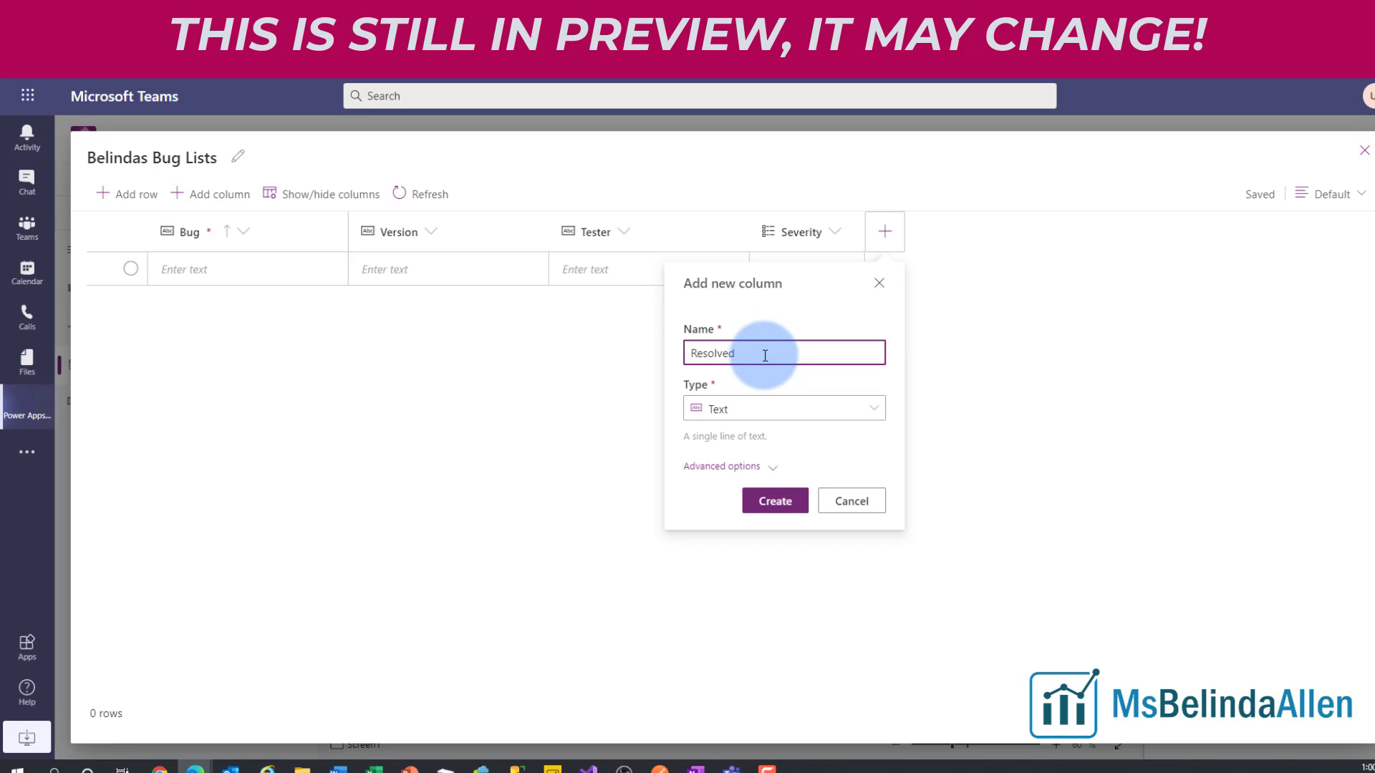
click(777, 409)
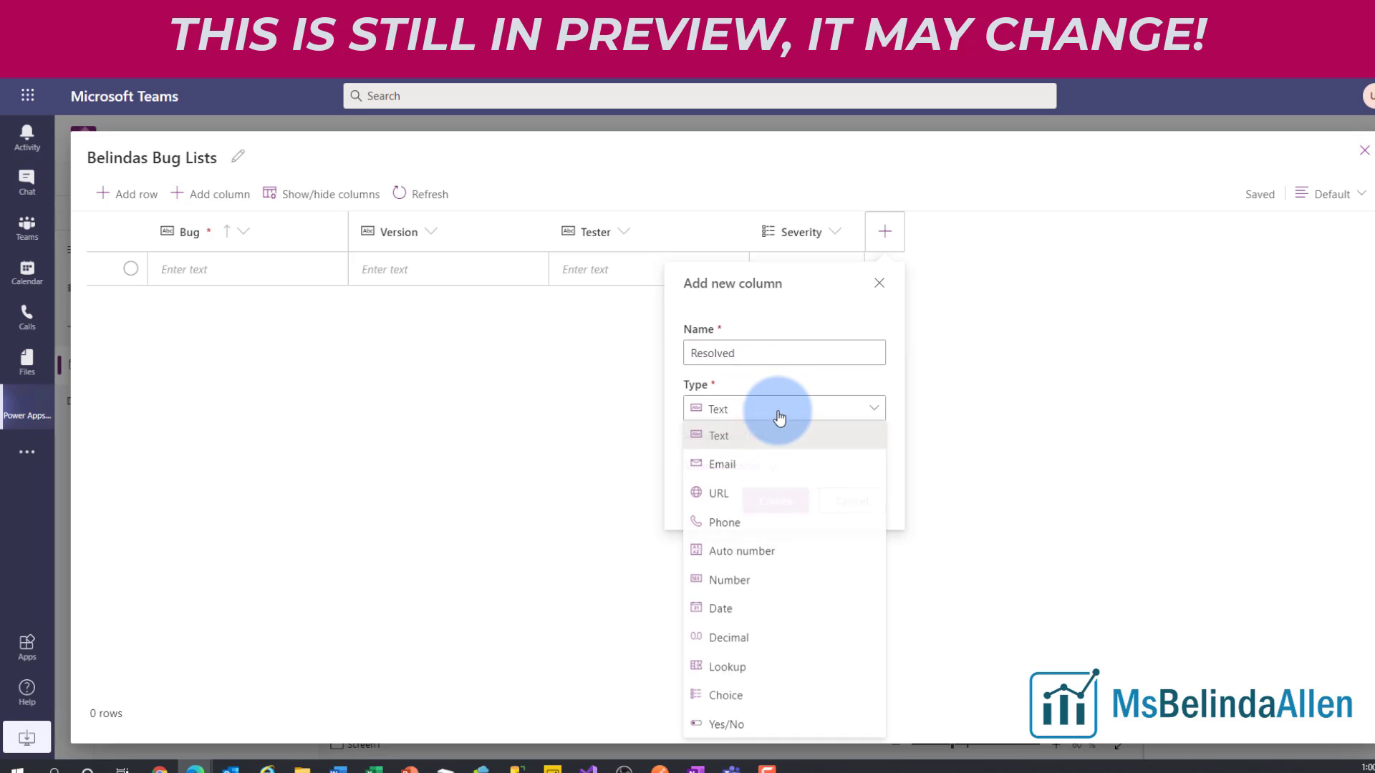
click(759, 726)
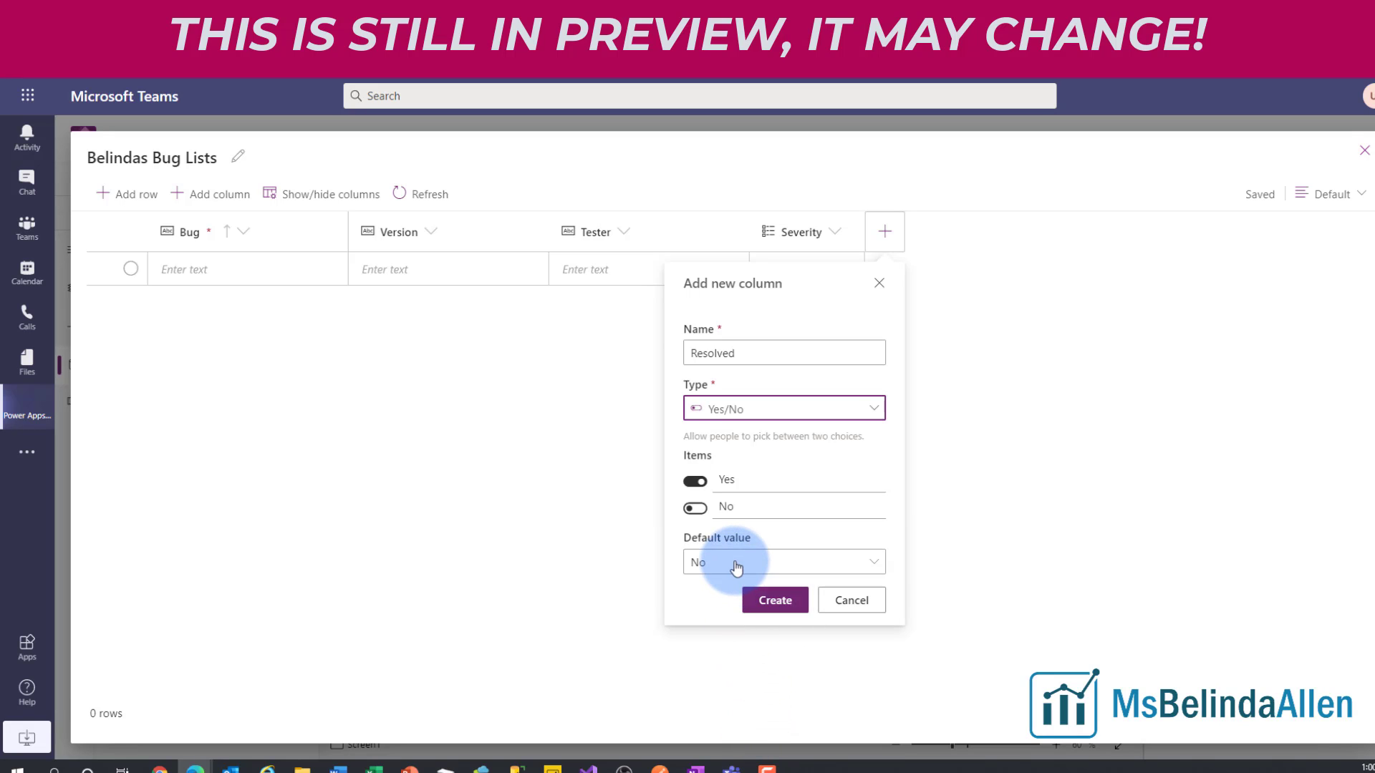
click(764, 601)
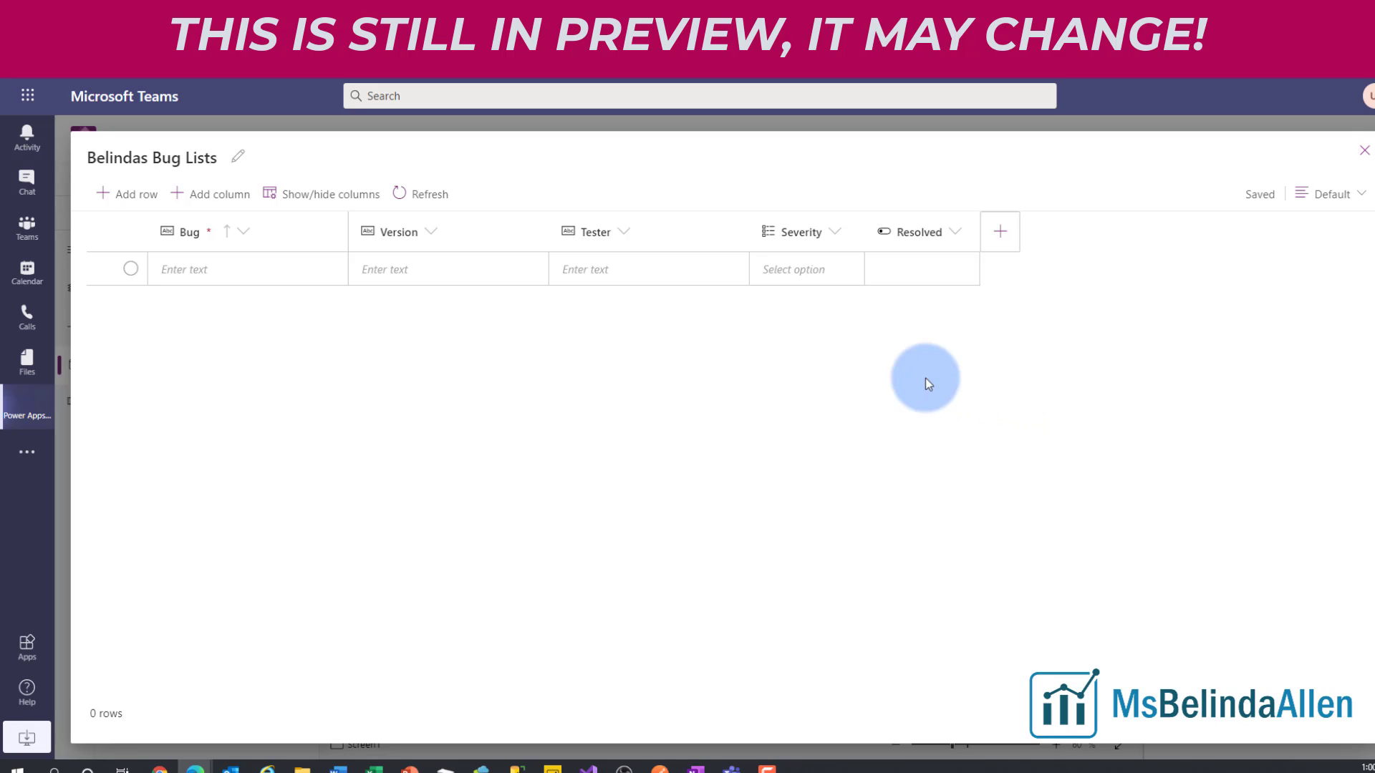
- Fill in the first row with bug "Runs Slow", version .05, the tester's first name and severity High
click(214, 272)
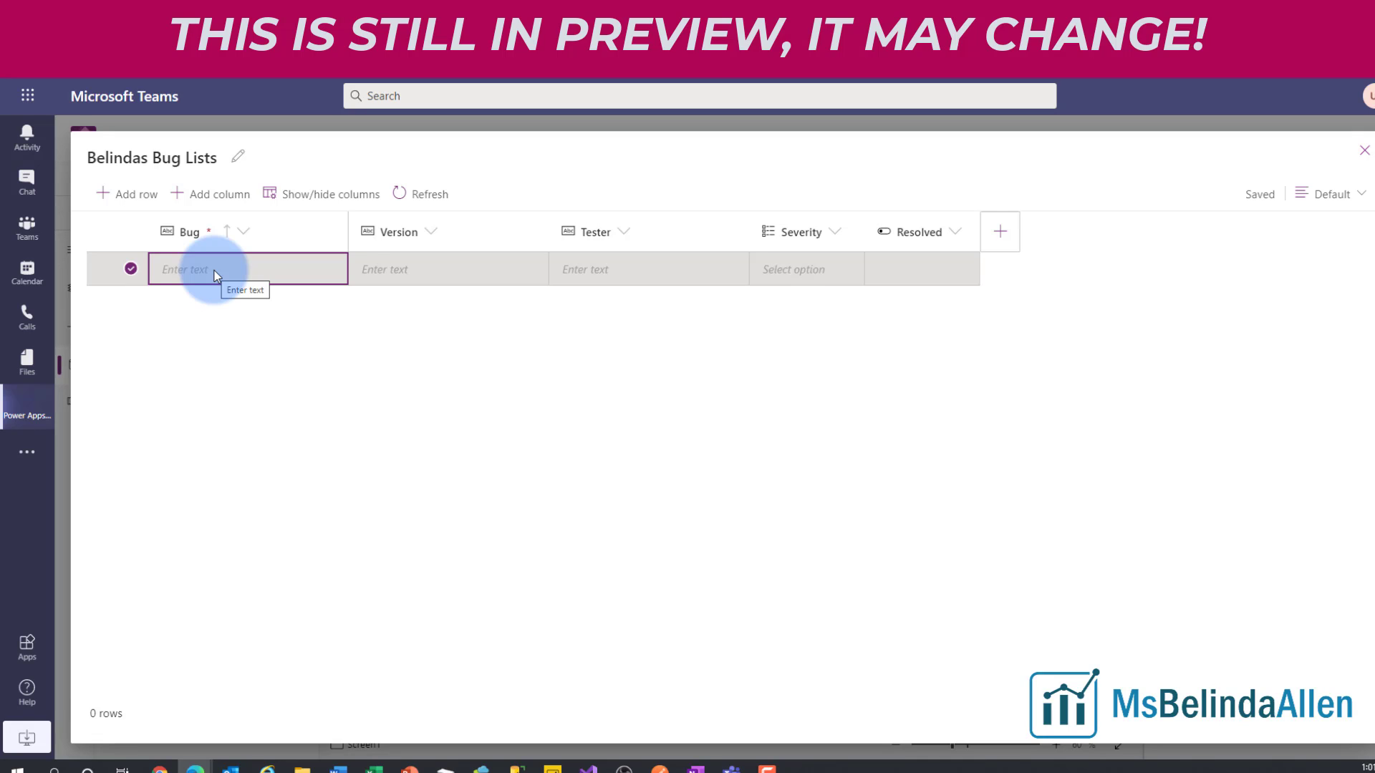
text(Runs Slow)
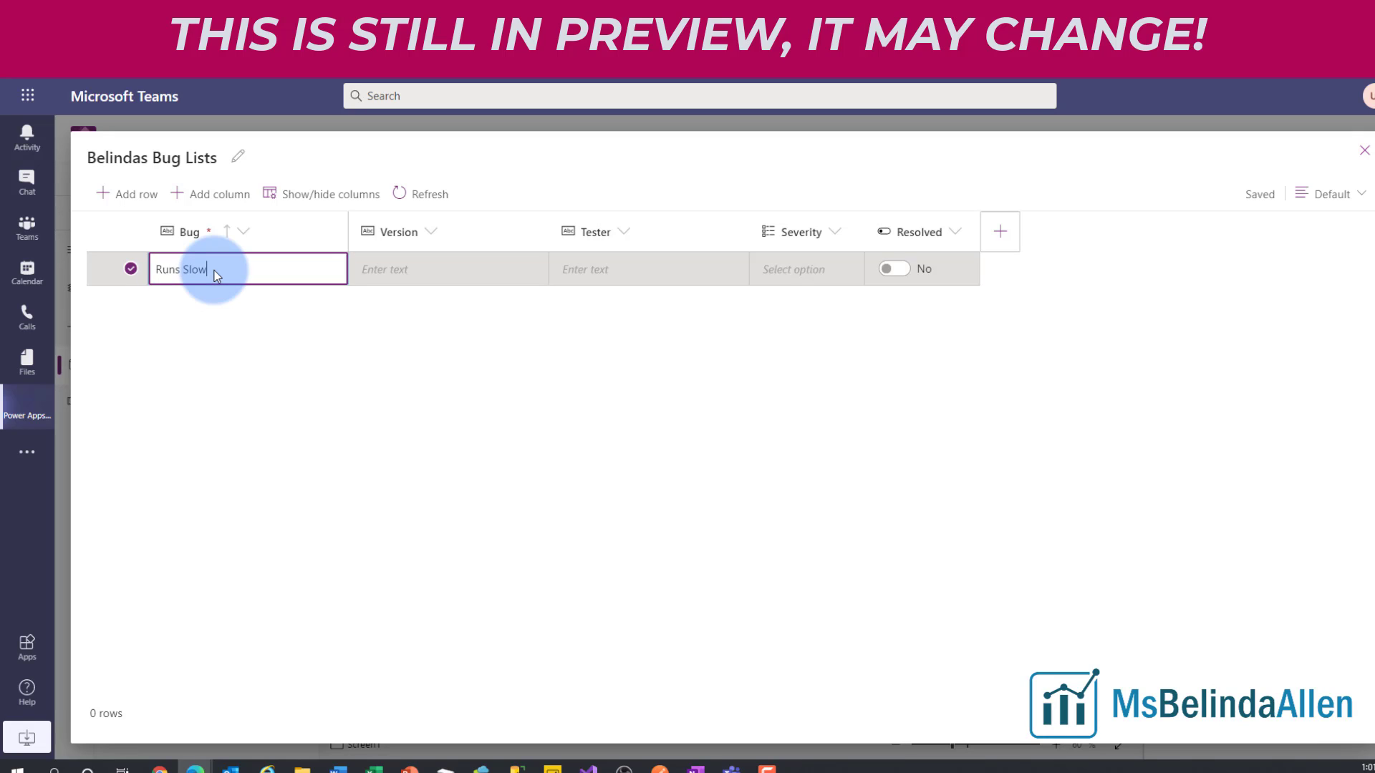
key(Tab)
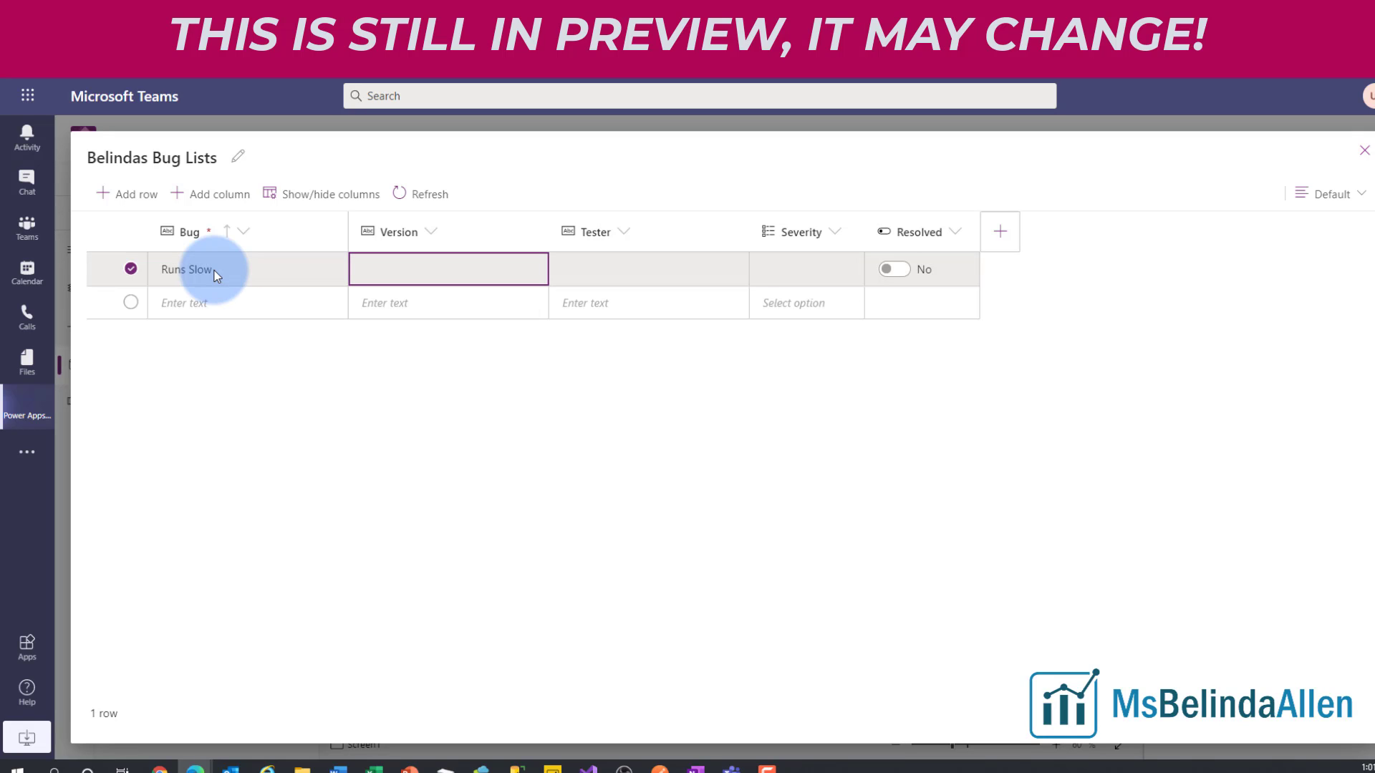
text(.0)
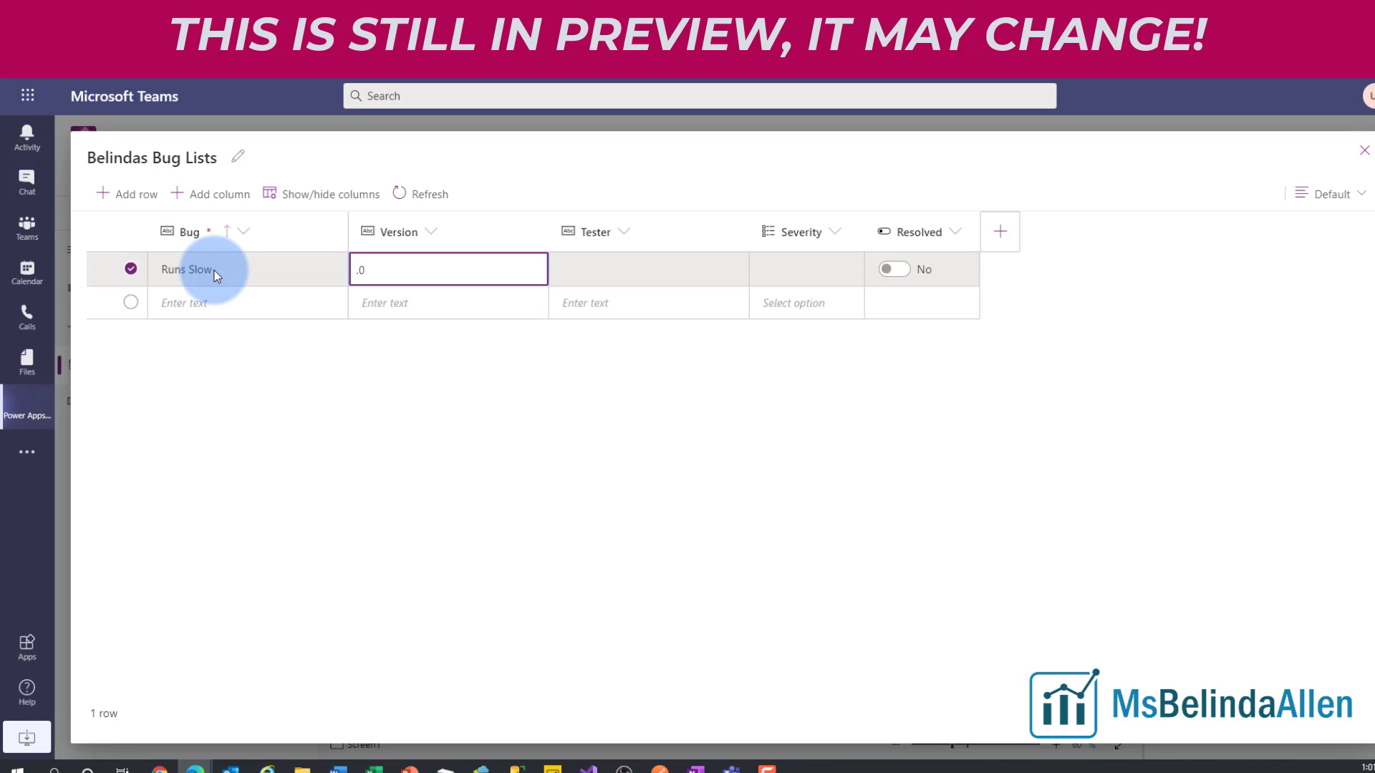
text(5)
key(Tab)
text(Belinda)
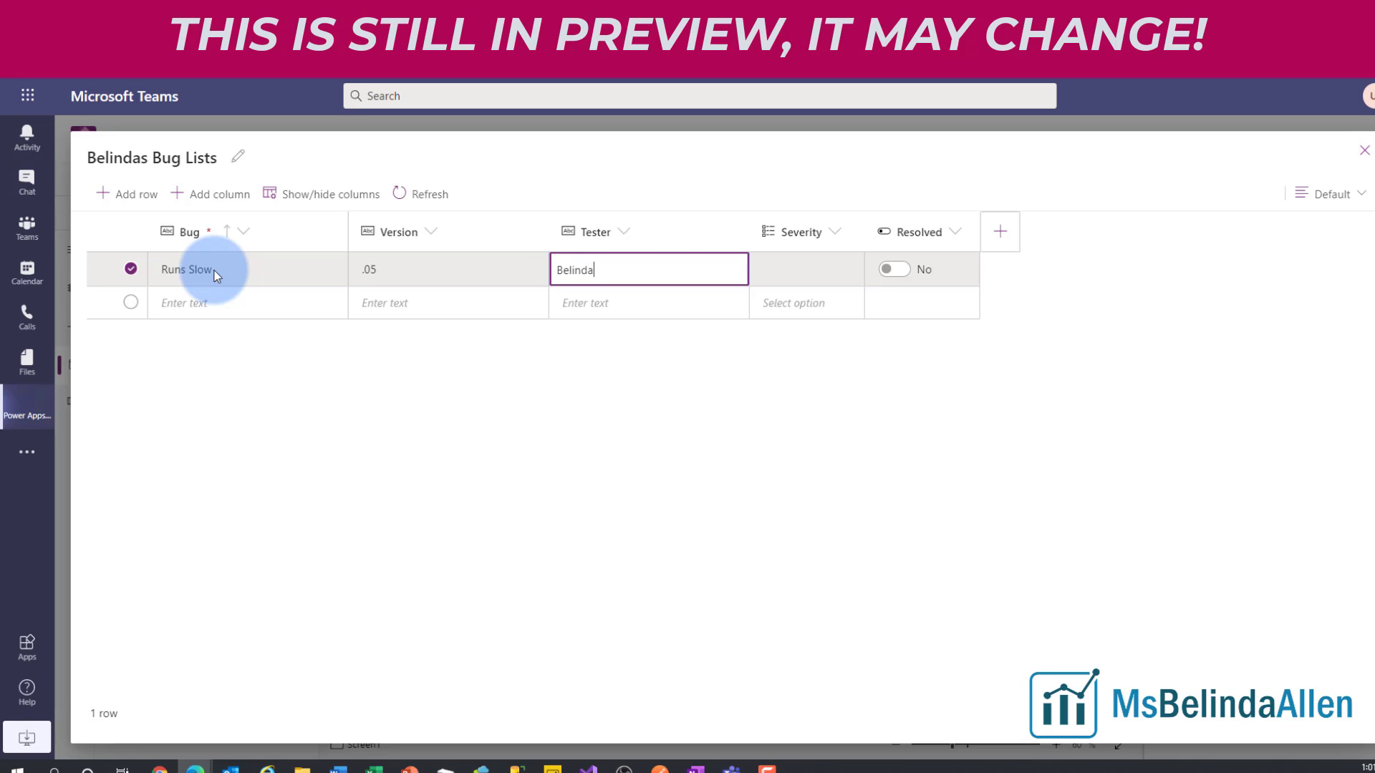
key(Tab)
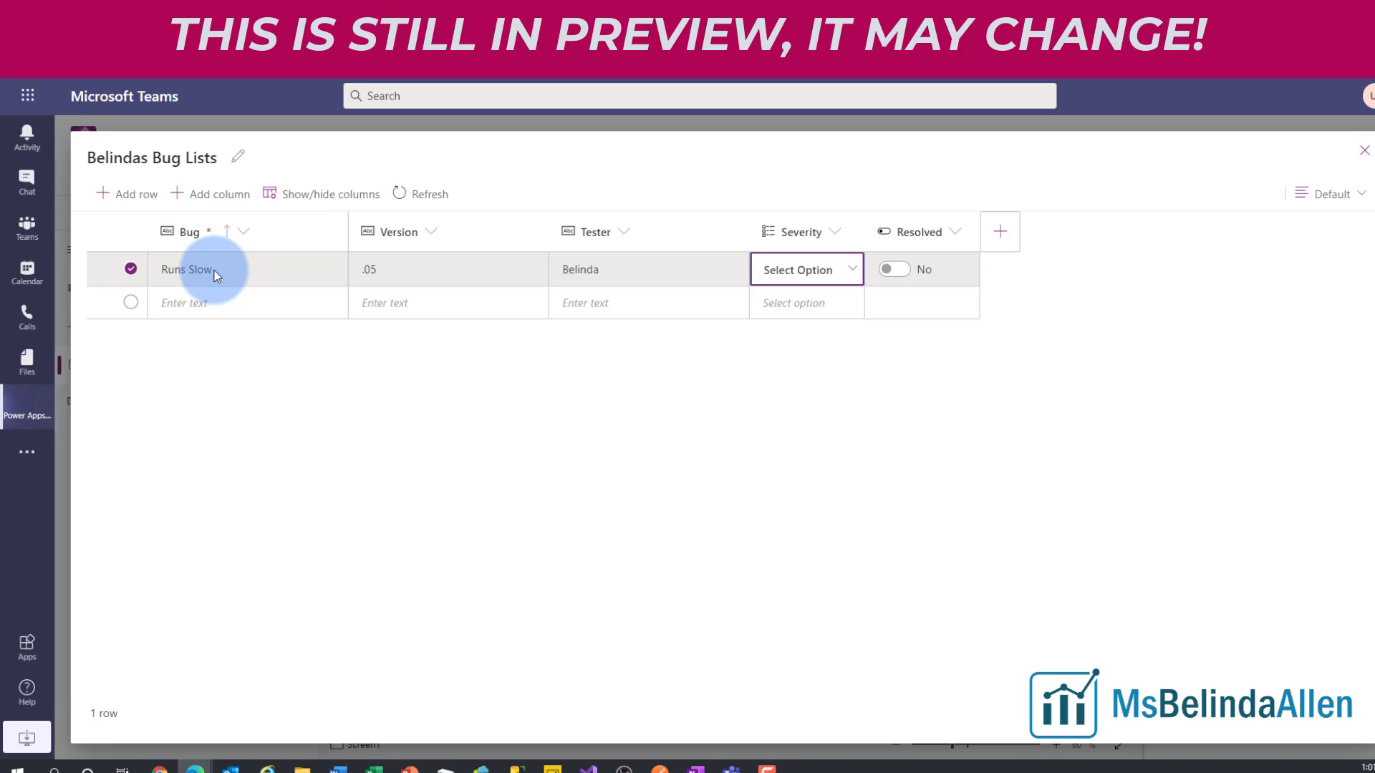
click(835, 270)
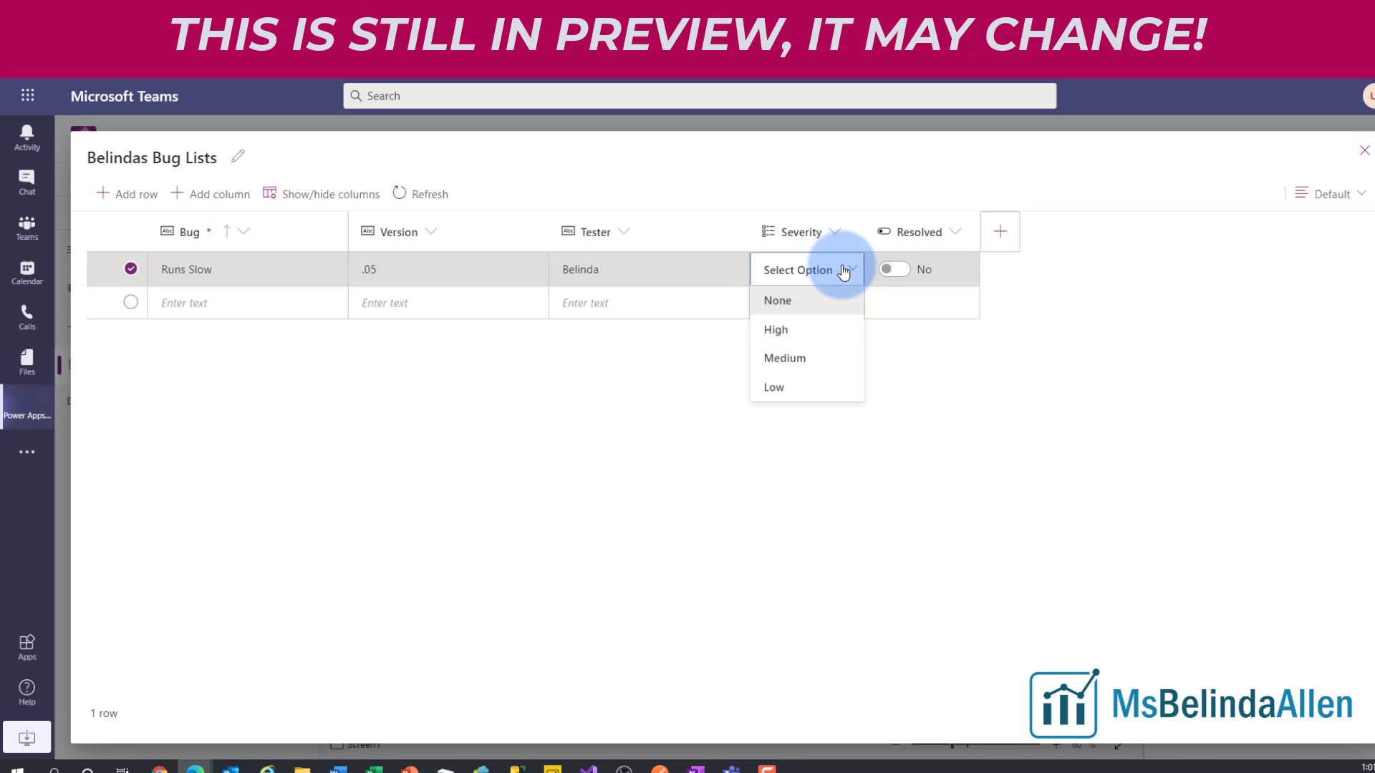
click(815, 341)
- Add a row for "I do not like the color of the Save button" with version .05, the tester's name and severity Low, and close the table
click(263, 307)
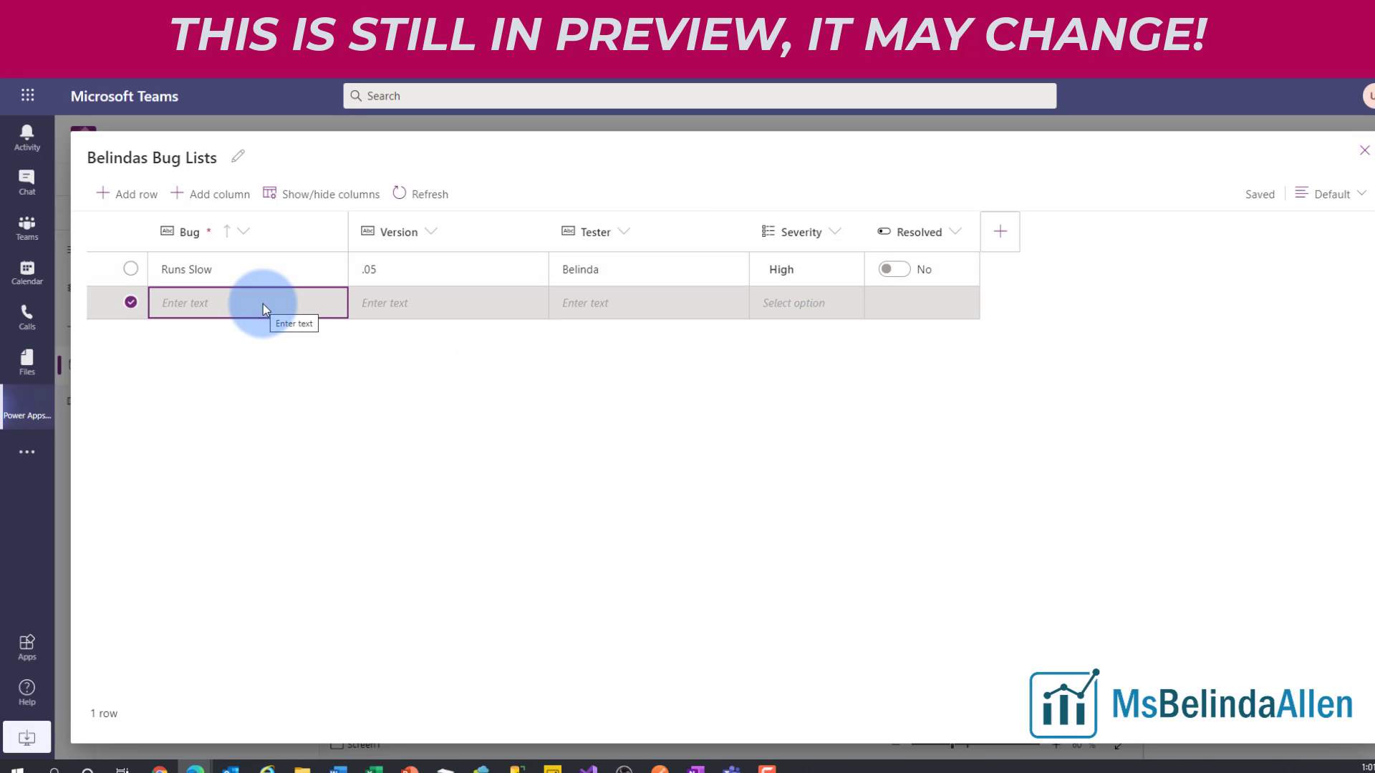
text(I do not like)
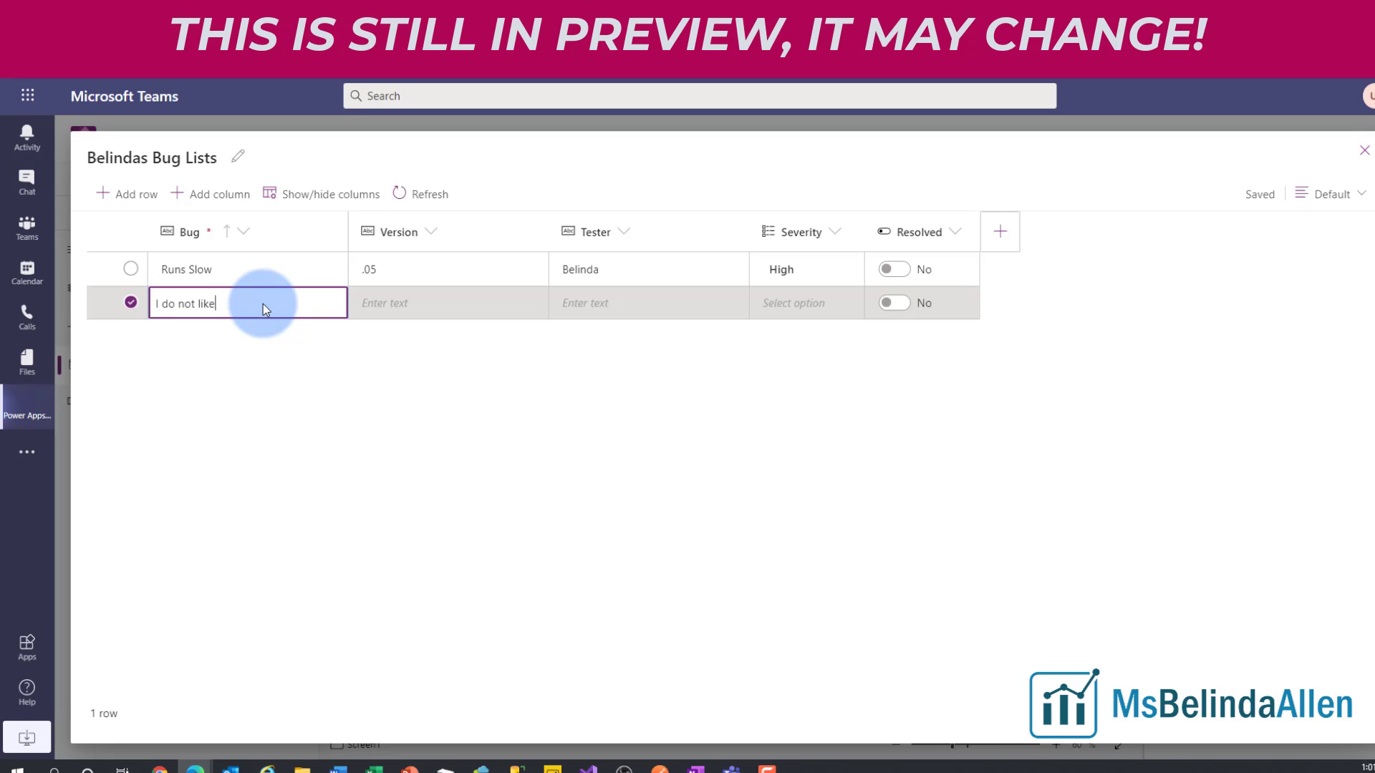
text( the color of the Save button)
key(Tab)
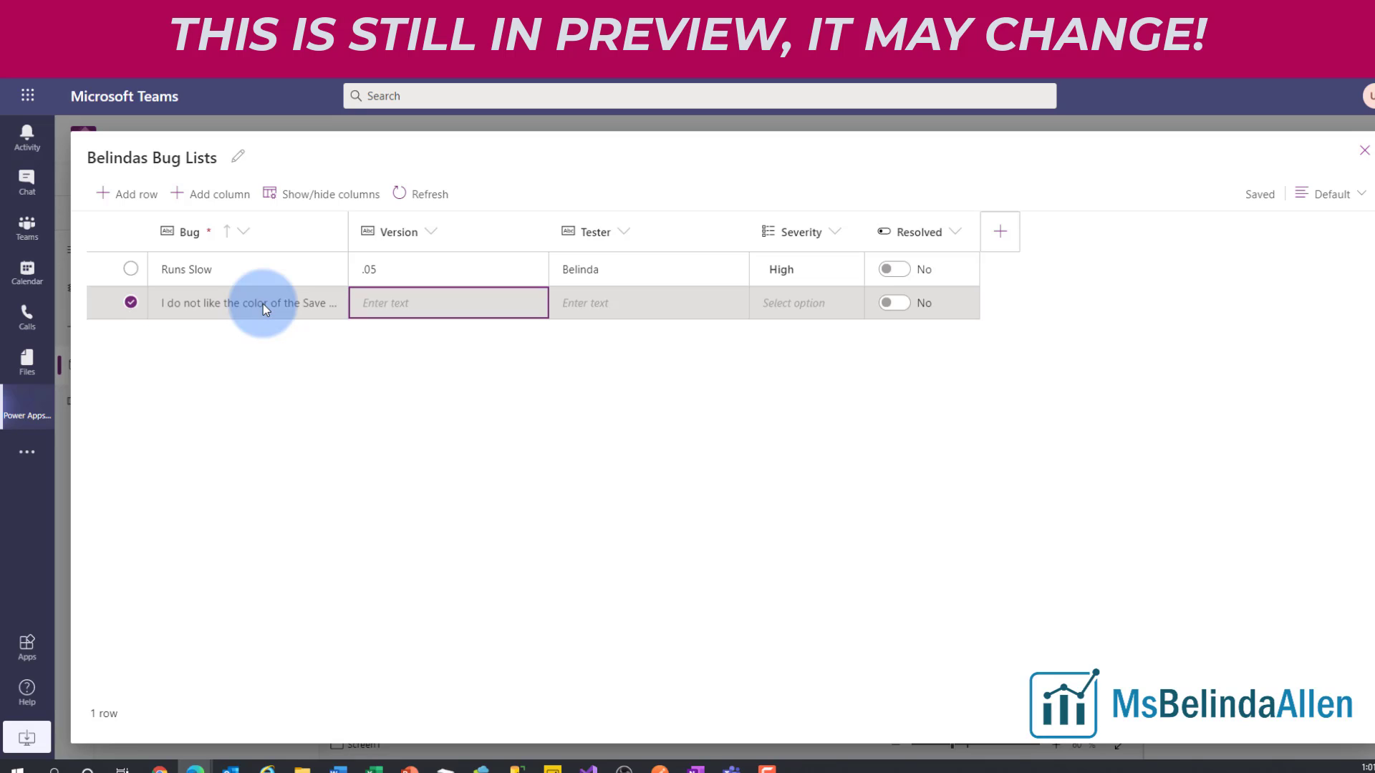
text(.05)
key(Tab)
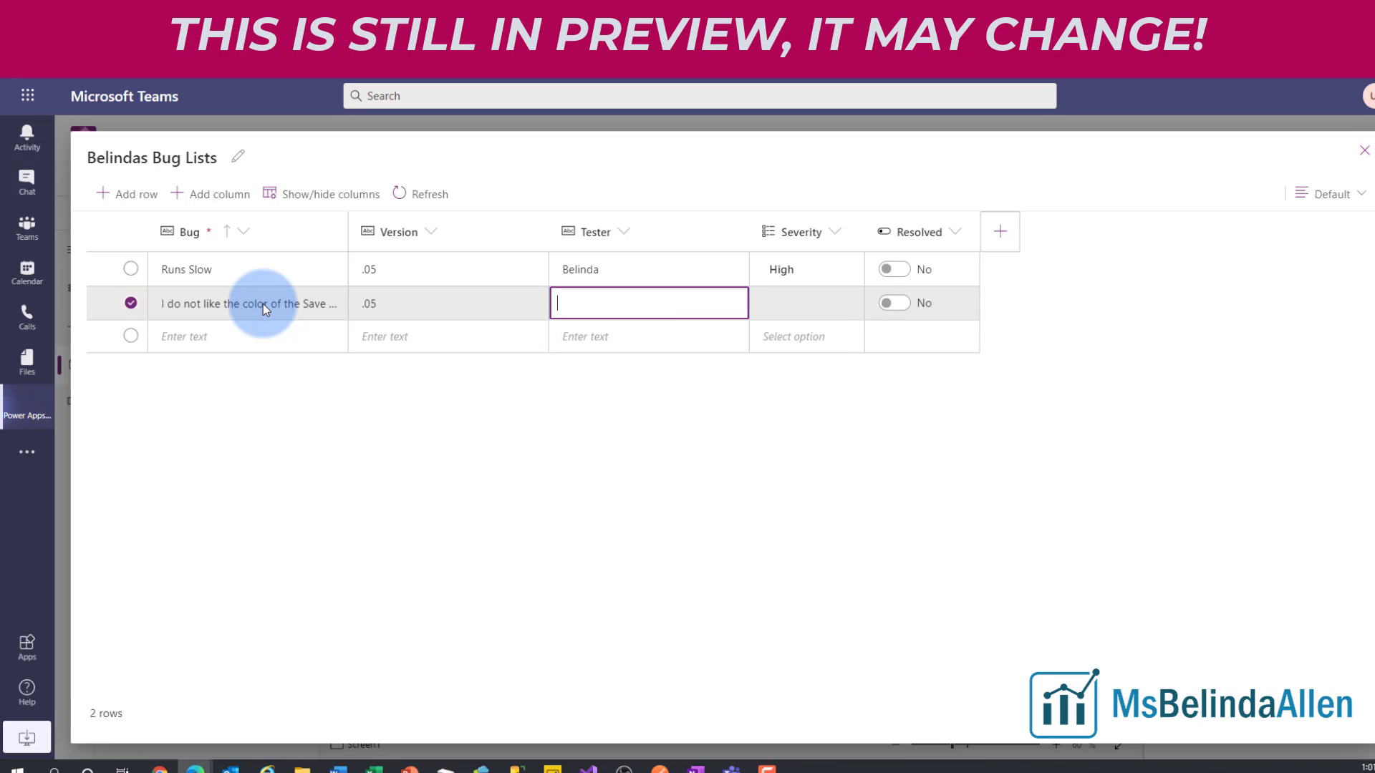
text(Belinda)
key(Tab)
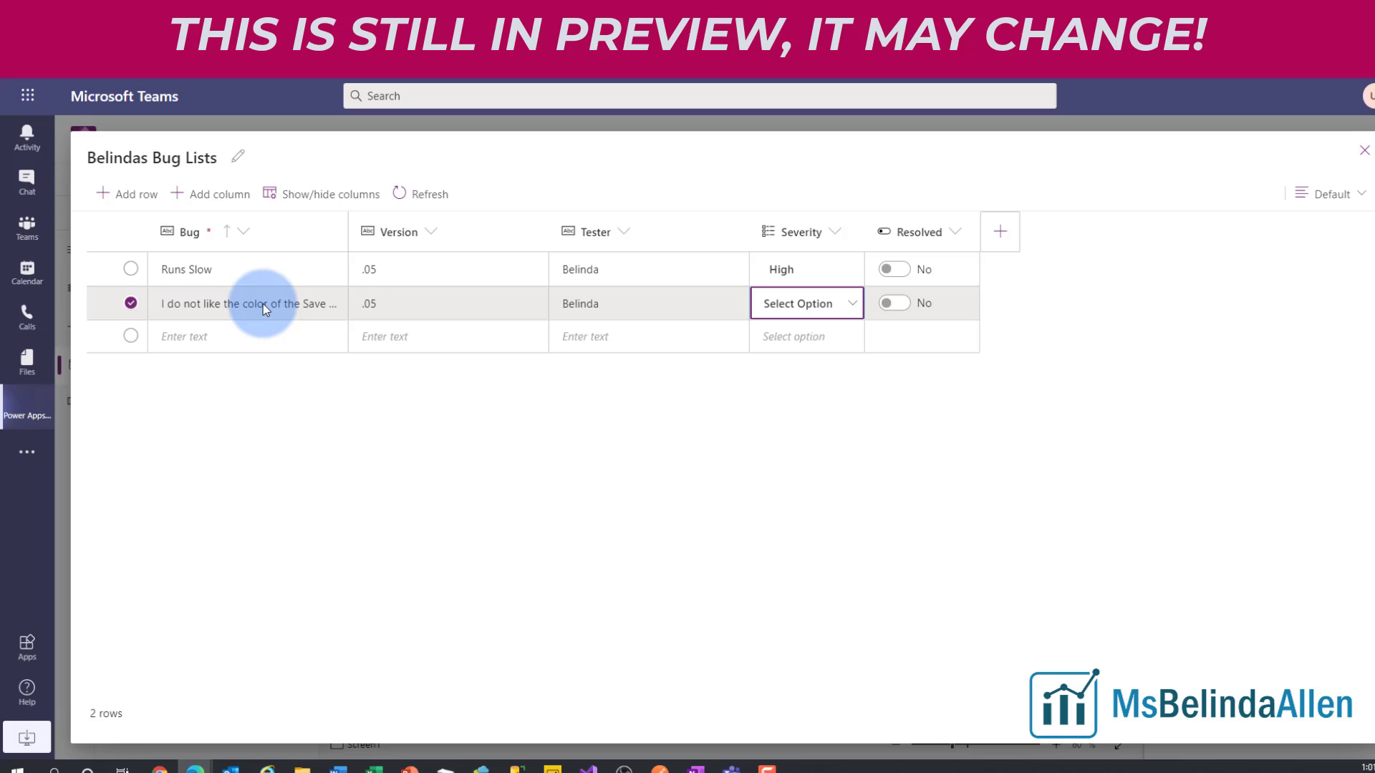
click(824, 303)
click(786, 423)
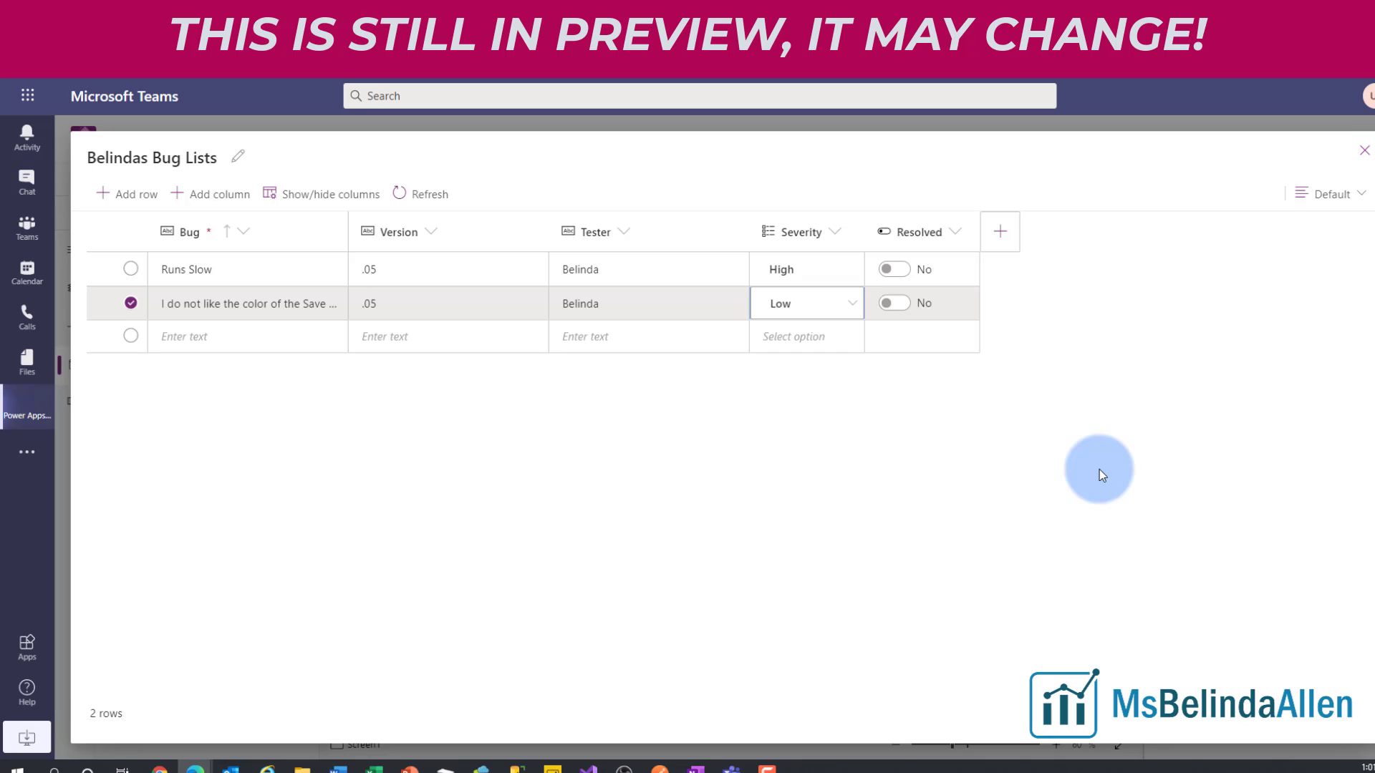
click(1364, 151)
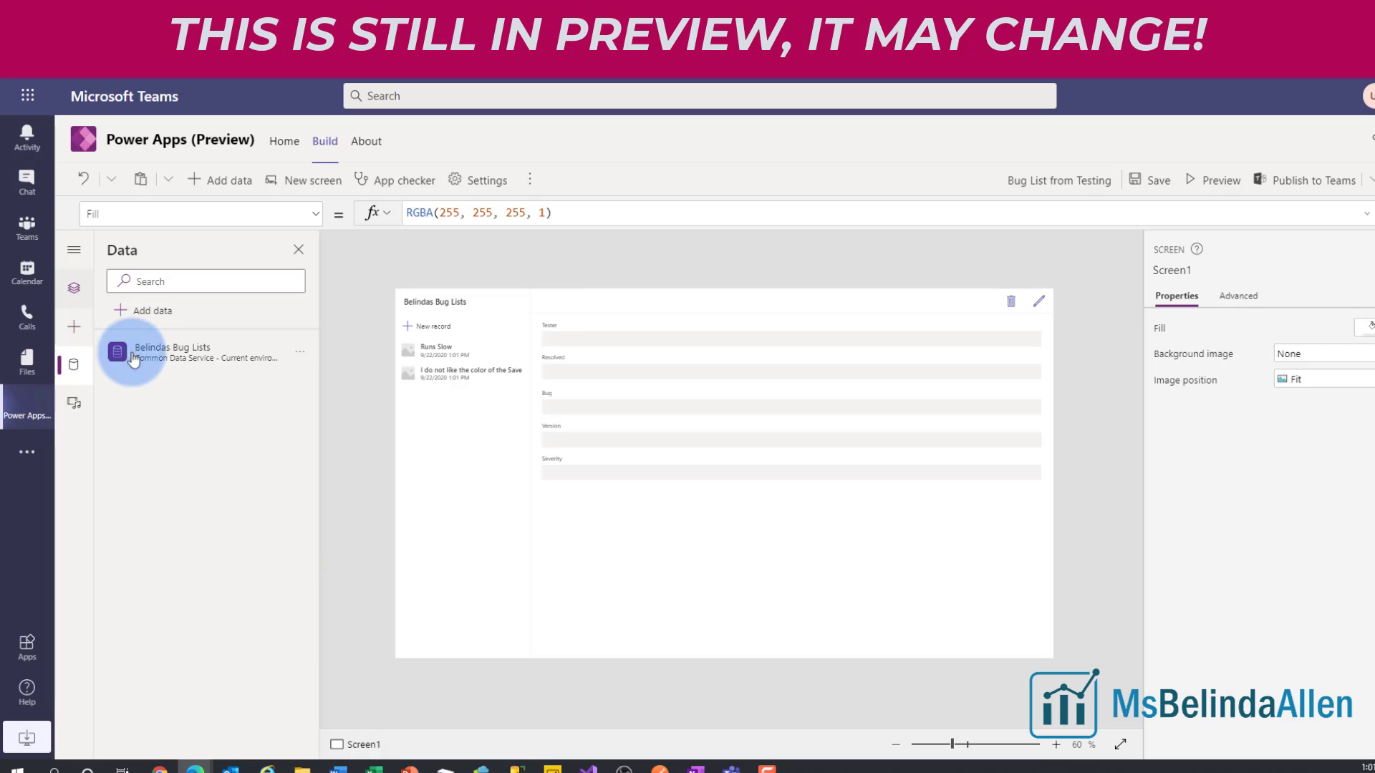
- Select BrowseGallery1 inside LeftPane1 and set its layout to "Title, subtitle, and body"
click(74, 289)
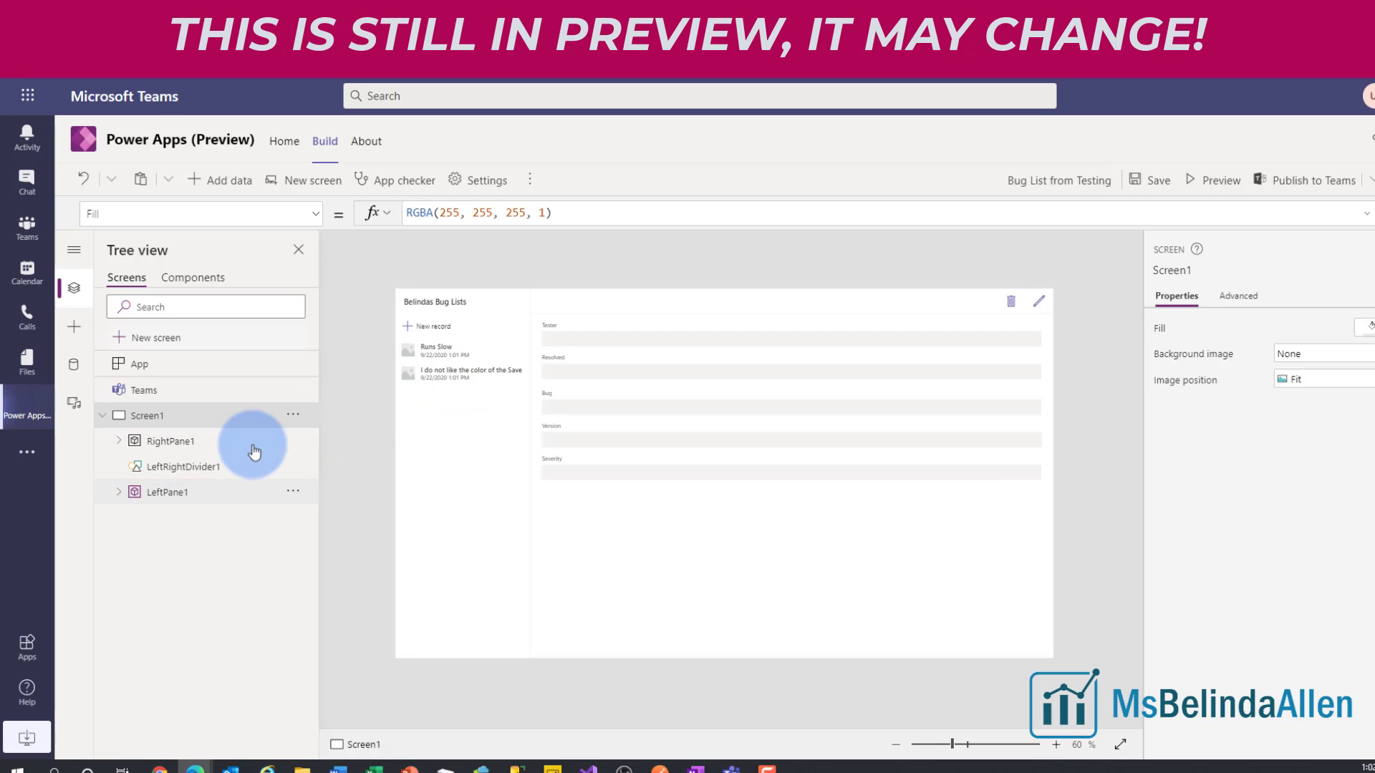
click(119, 494)
click(194, 519)
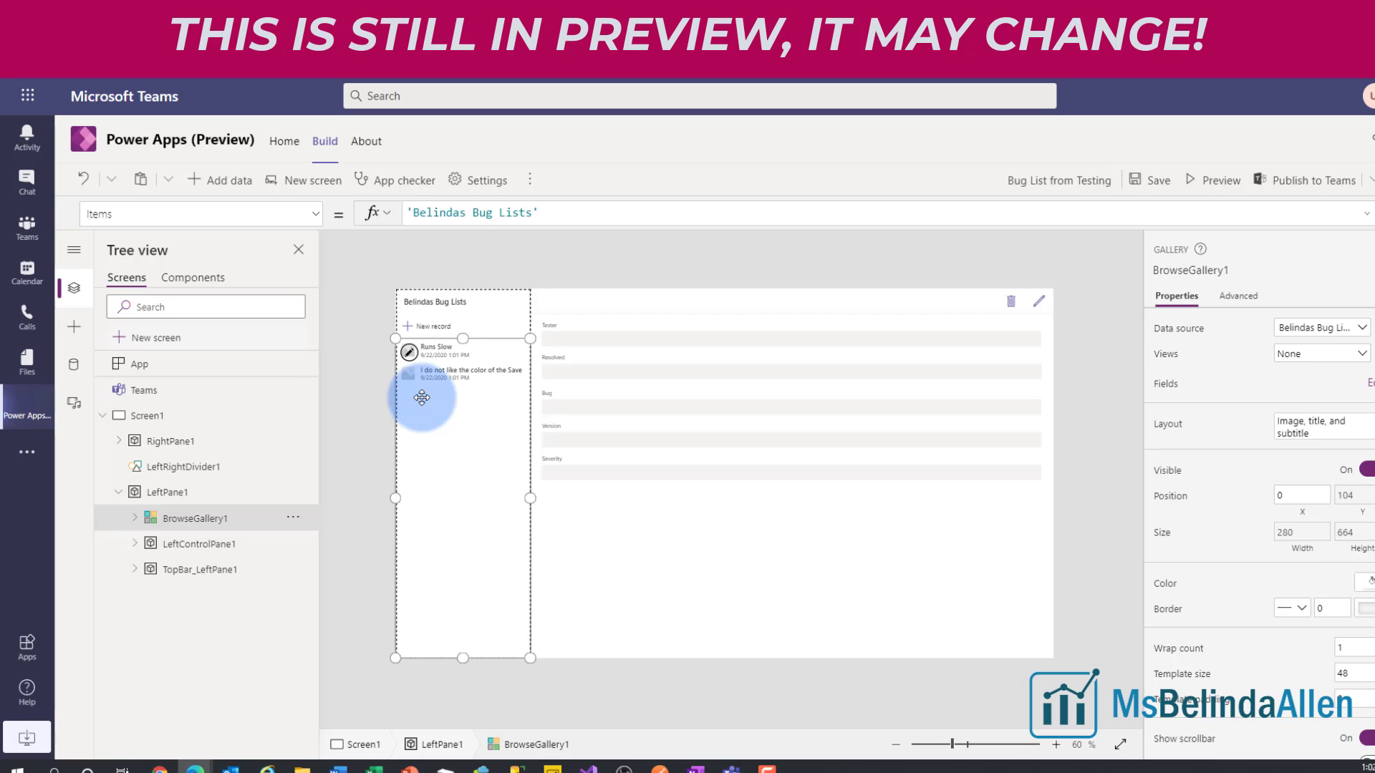
click(1355, 428)
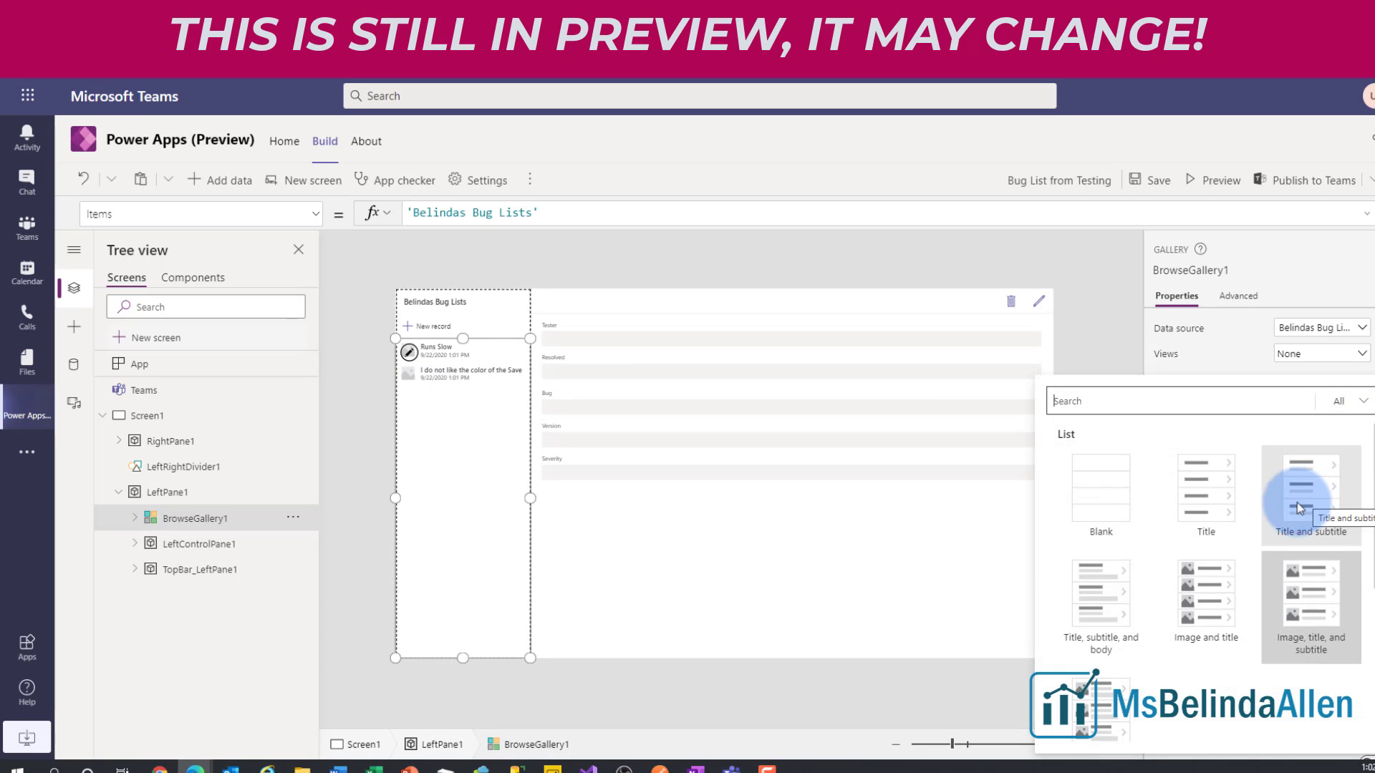
click(1096, 596)
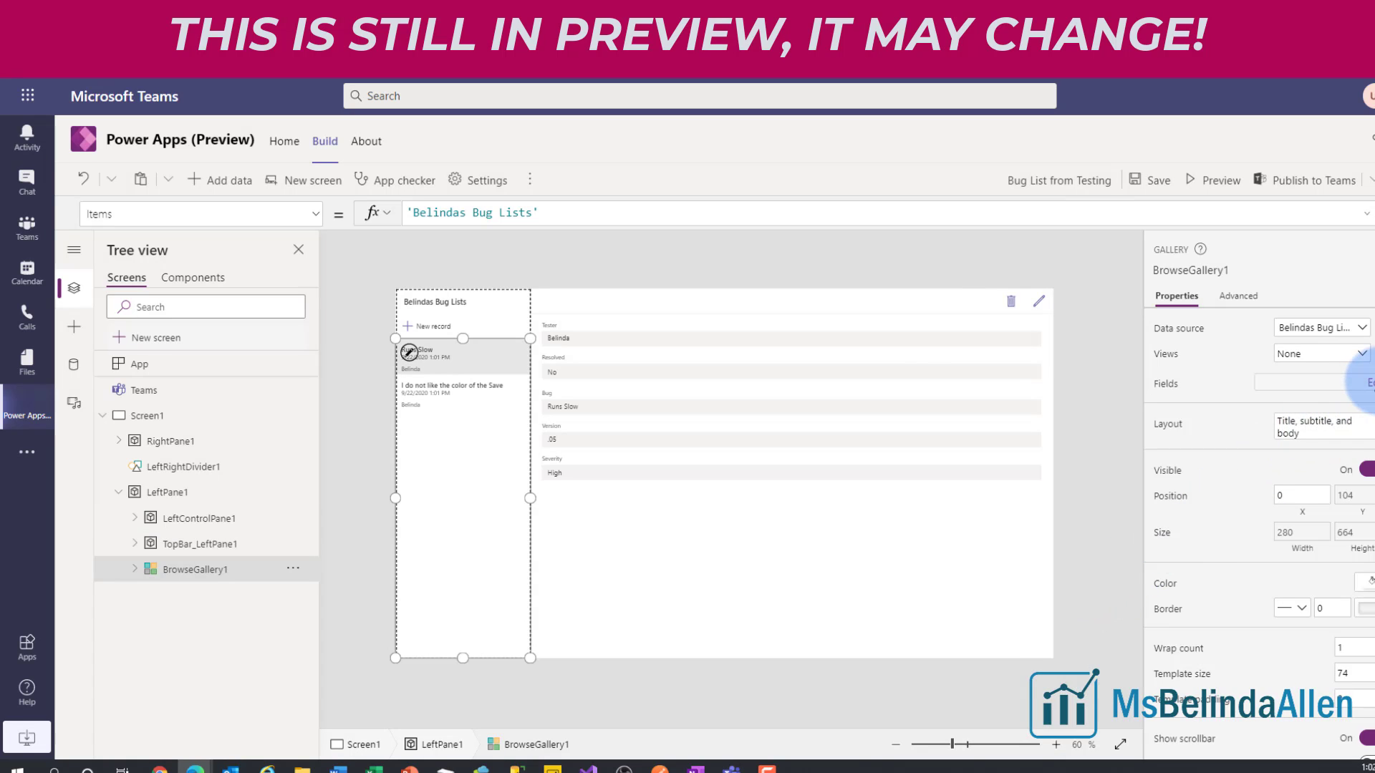
- Edit the gallery's fields so that Body1 shows Bug and Title2 shows Tester
click(1367, 384)
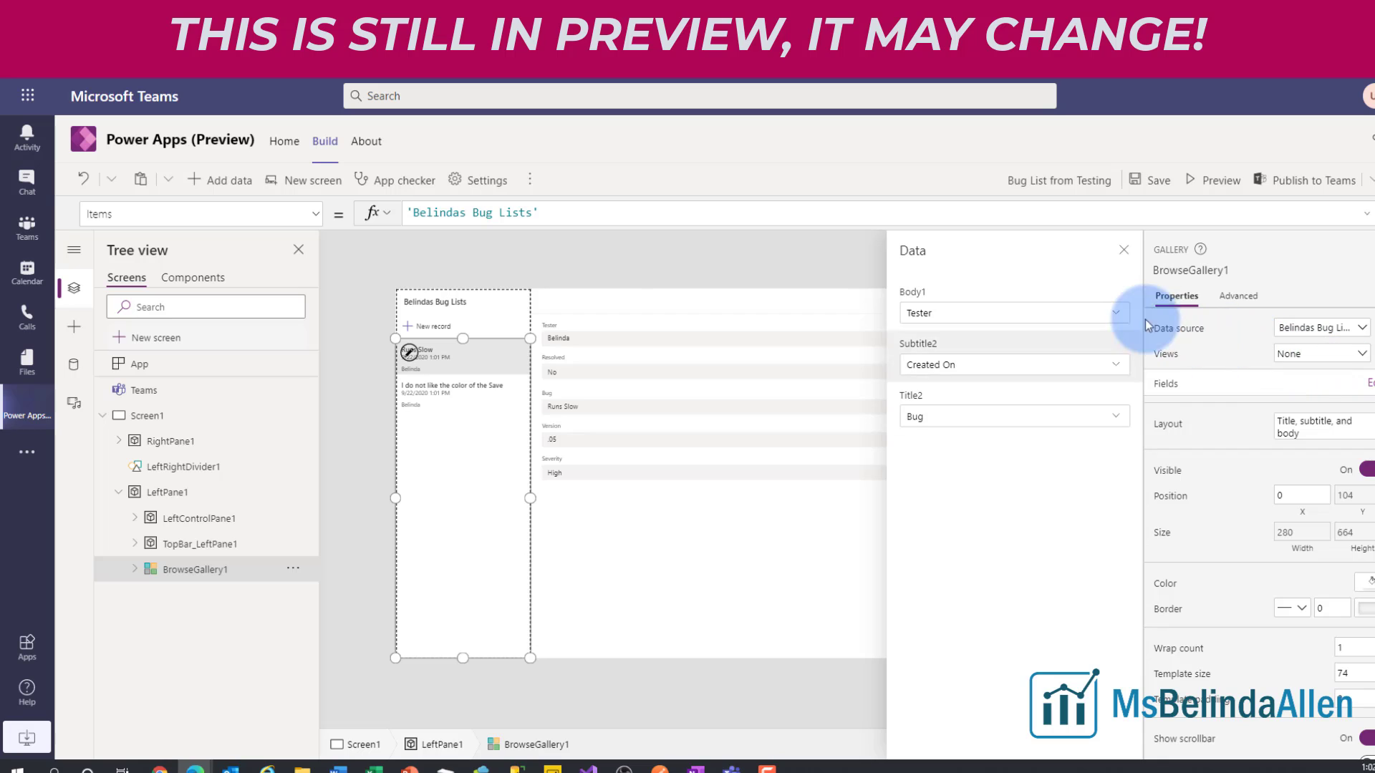
click(1116, 312)
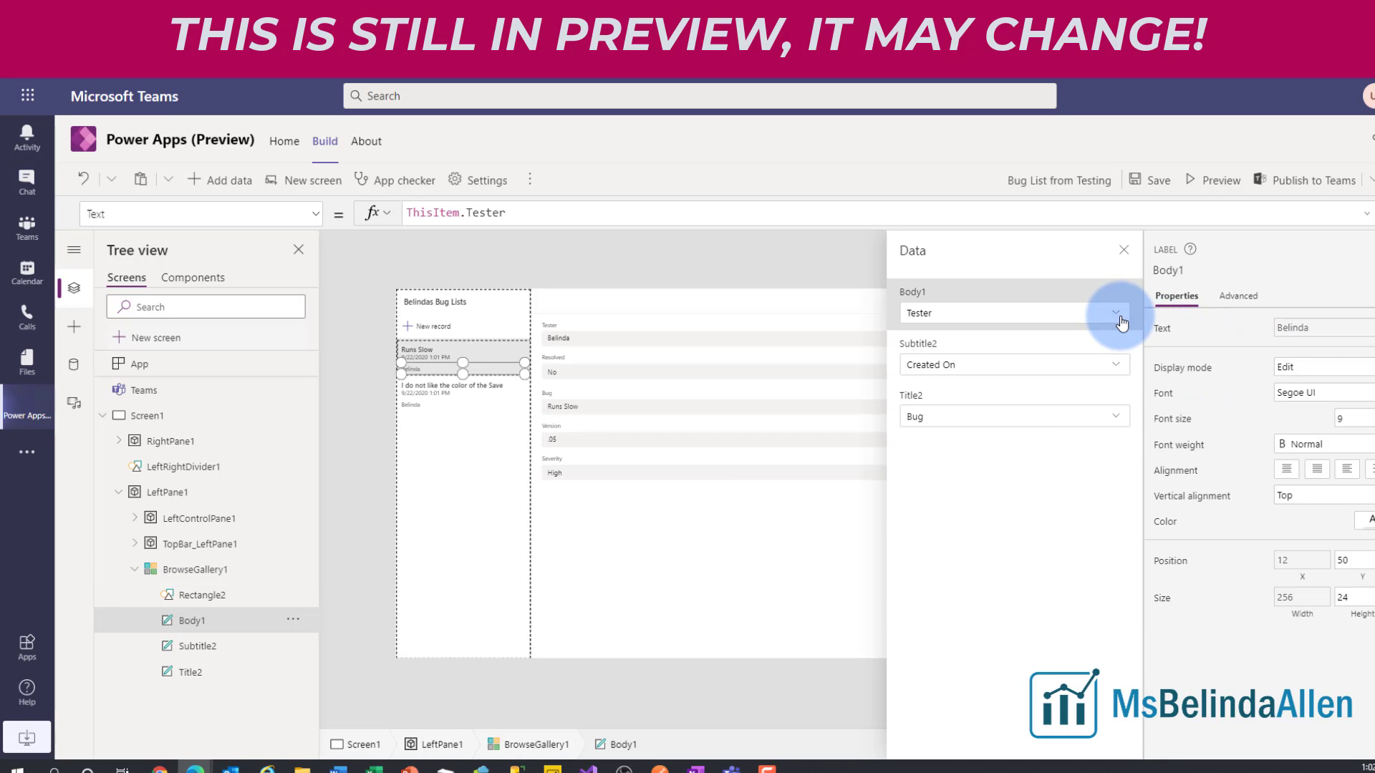
click(959, 359)
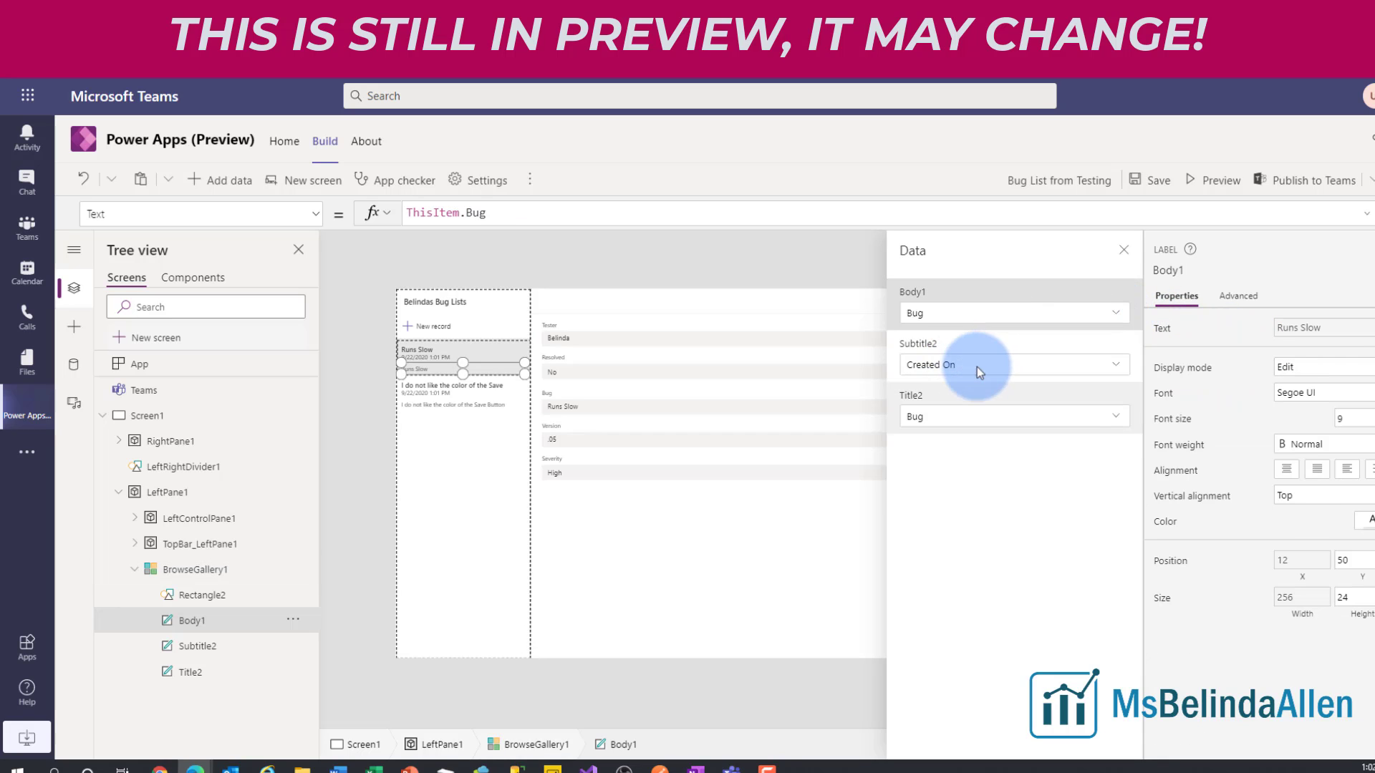
click(1120, 416)
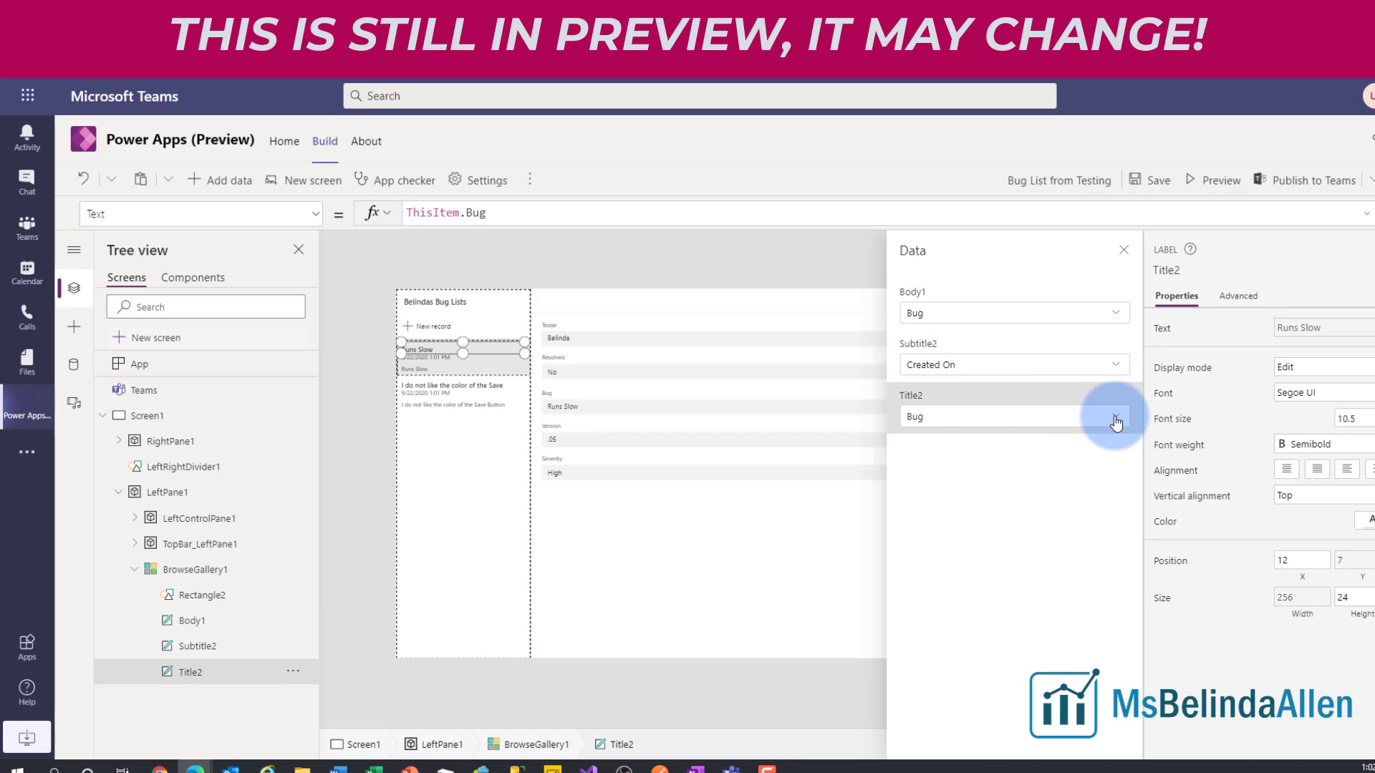
click(1115, 417)
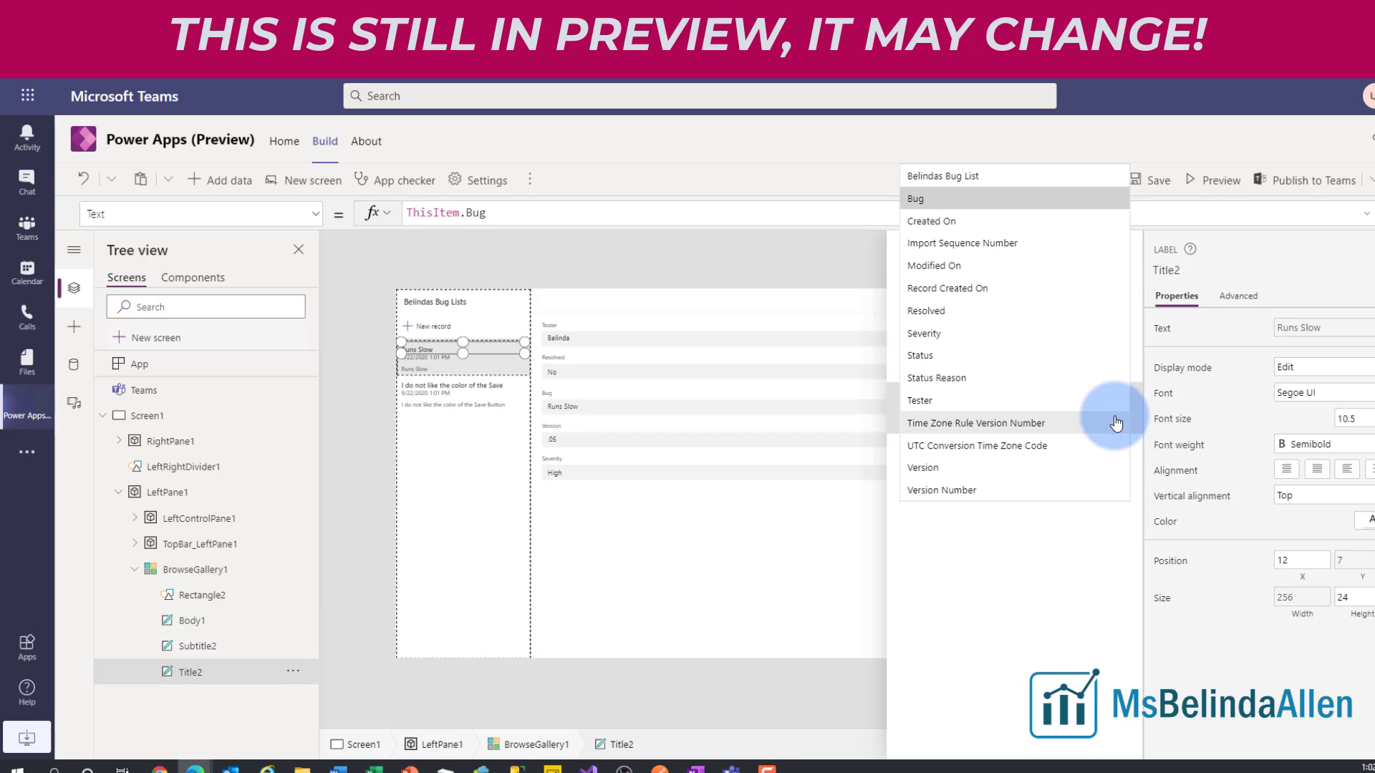
click(958, 405)
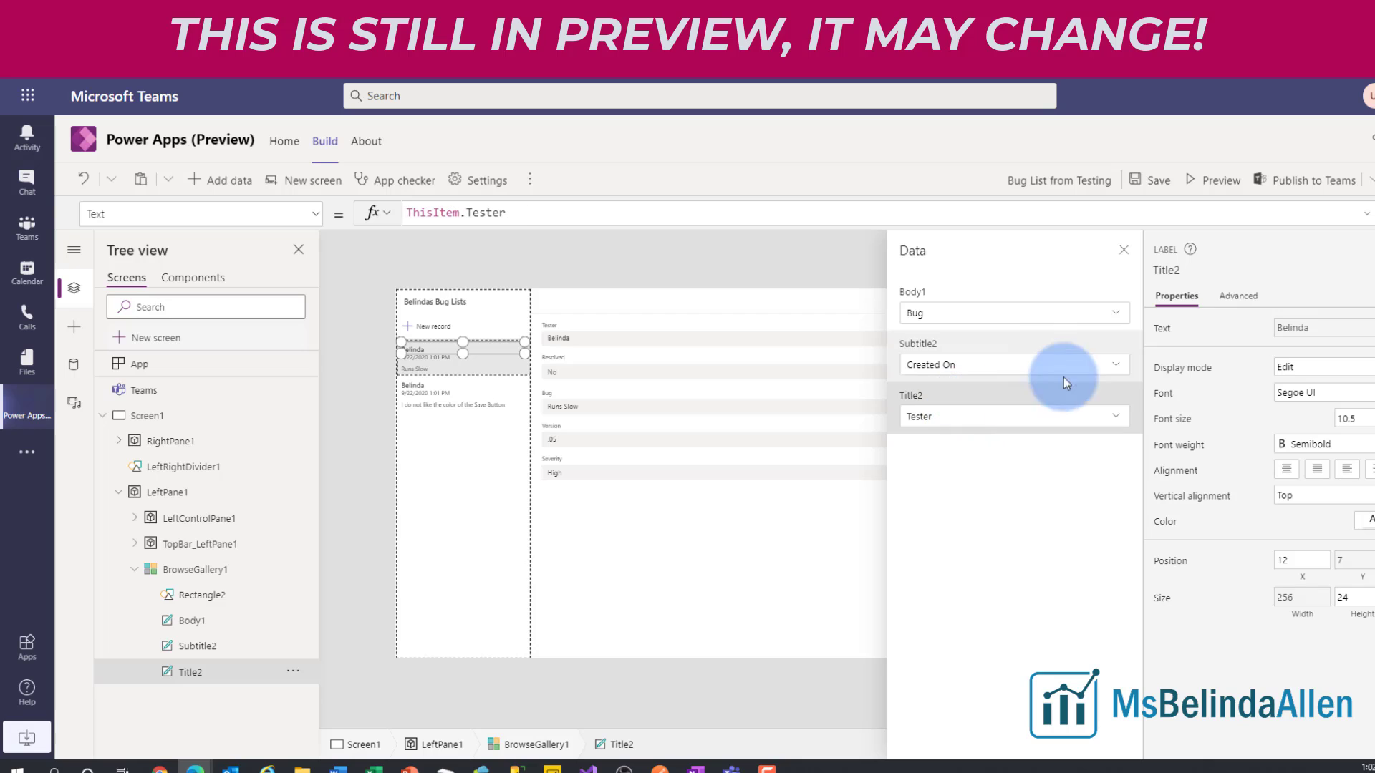
- Set the gallery's Subtitle2 field to Severity, close the field settings and deselect the label
click(1120, 366)
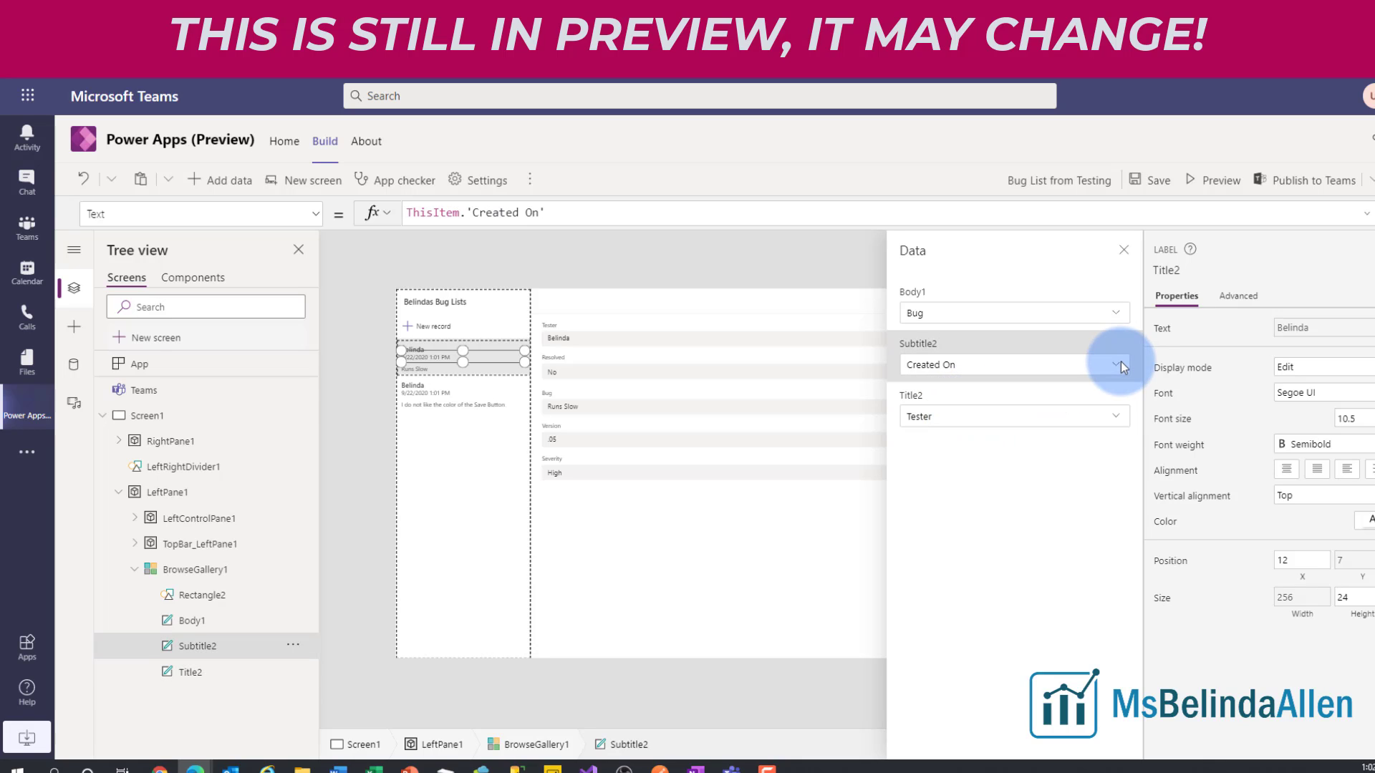
click(1120, 367)
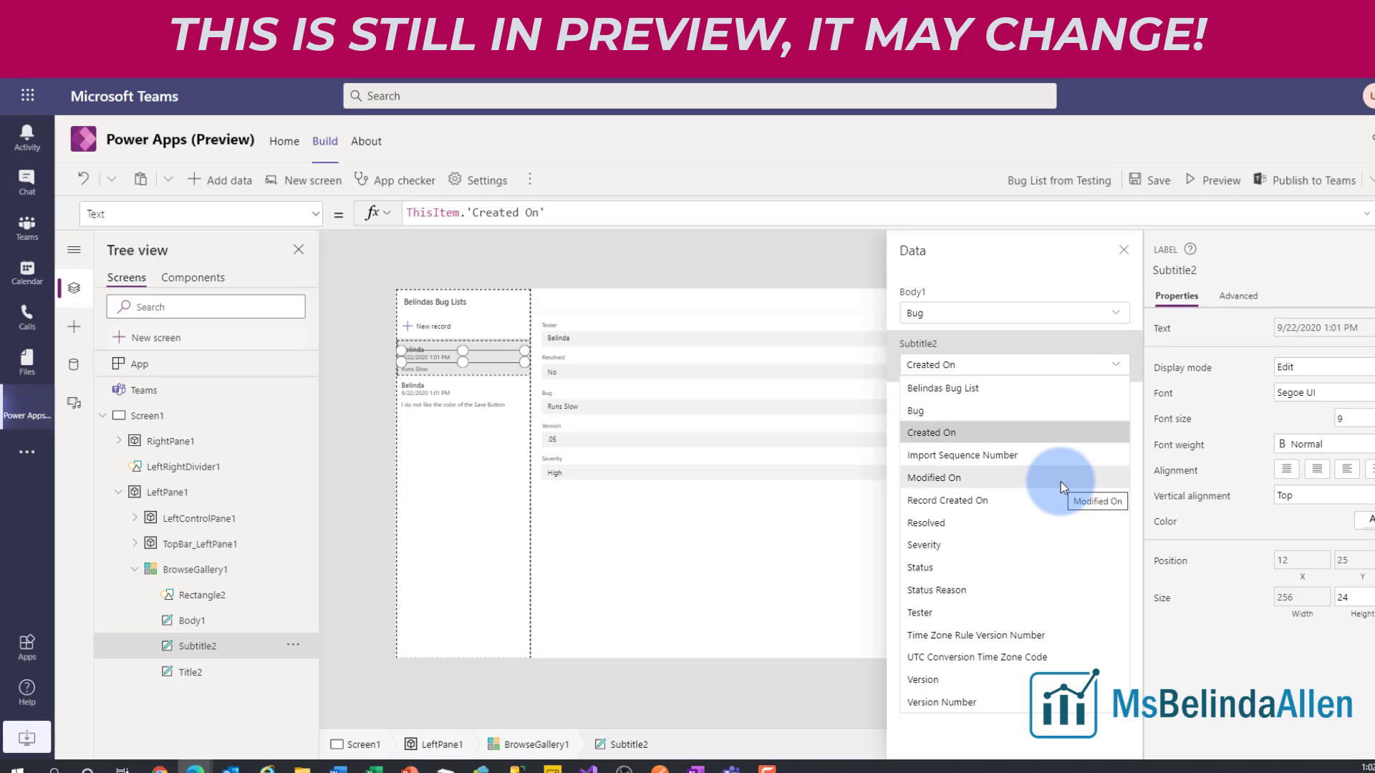
click(987, 541)
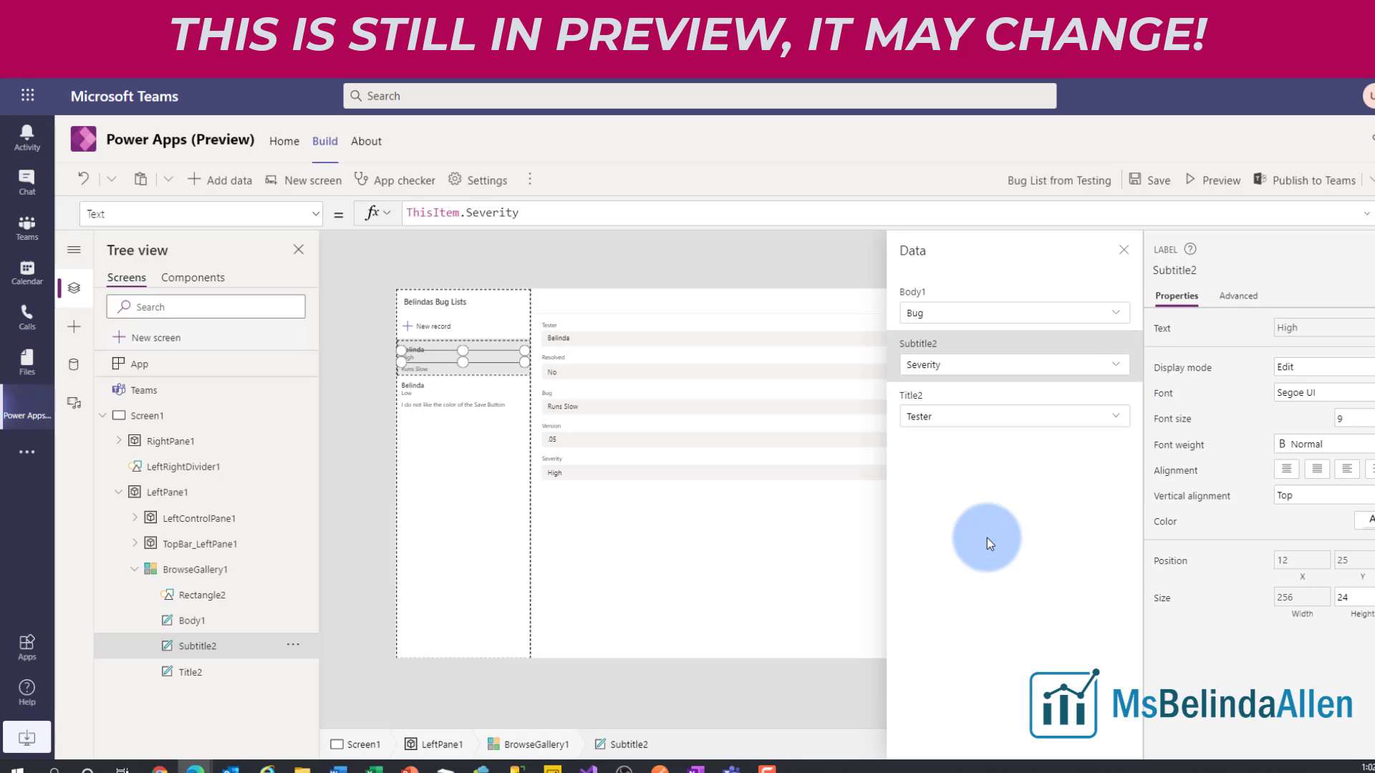
click(1122, 253)
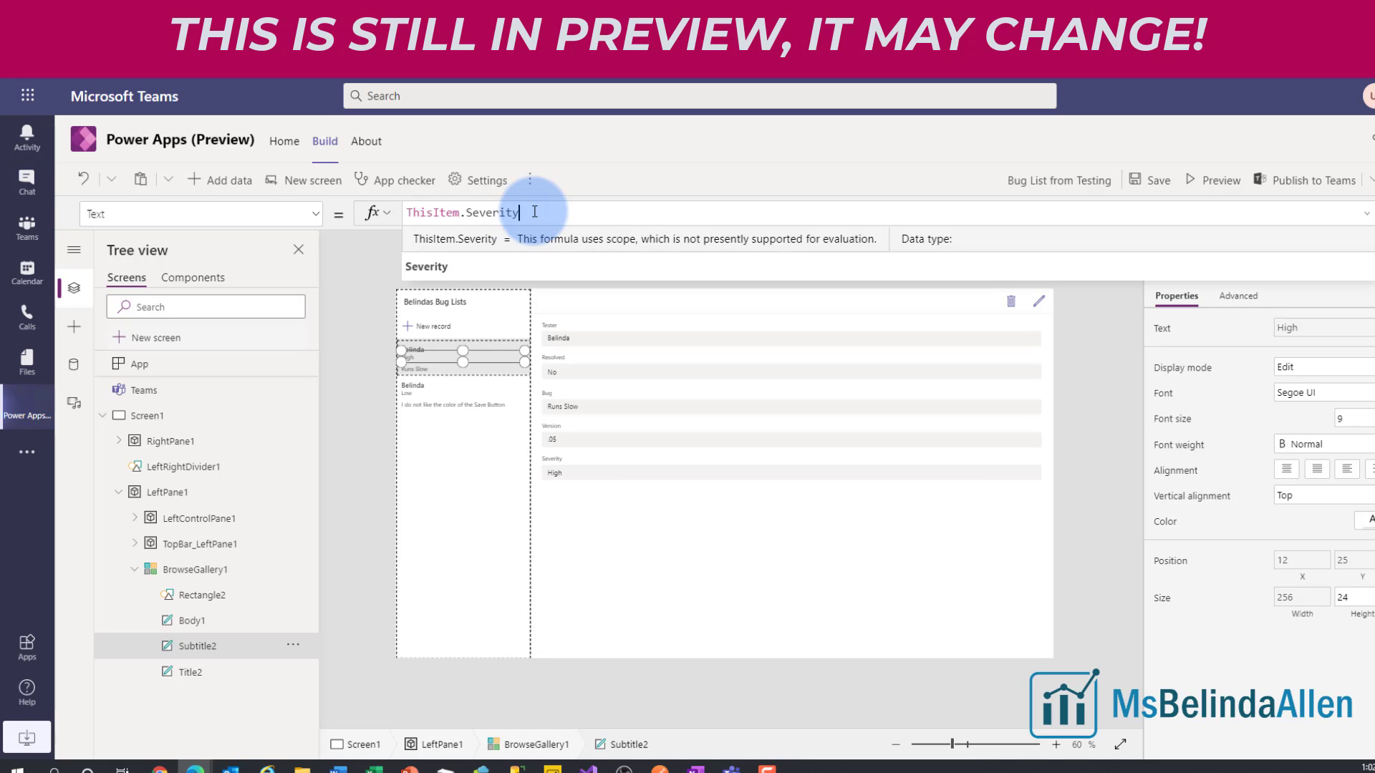
click(375, 427)
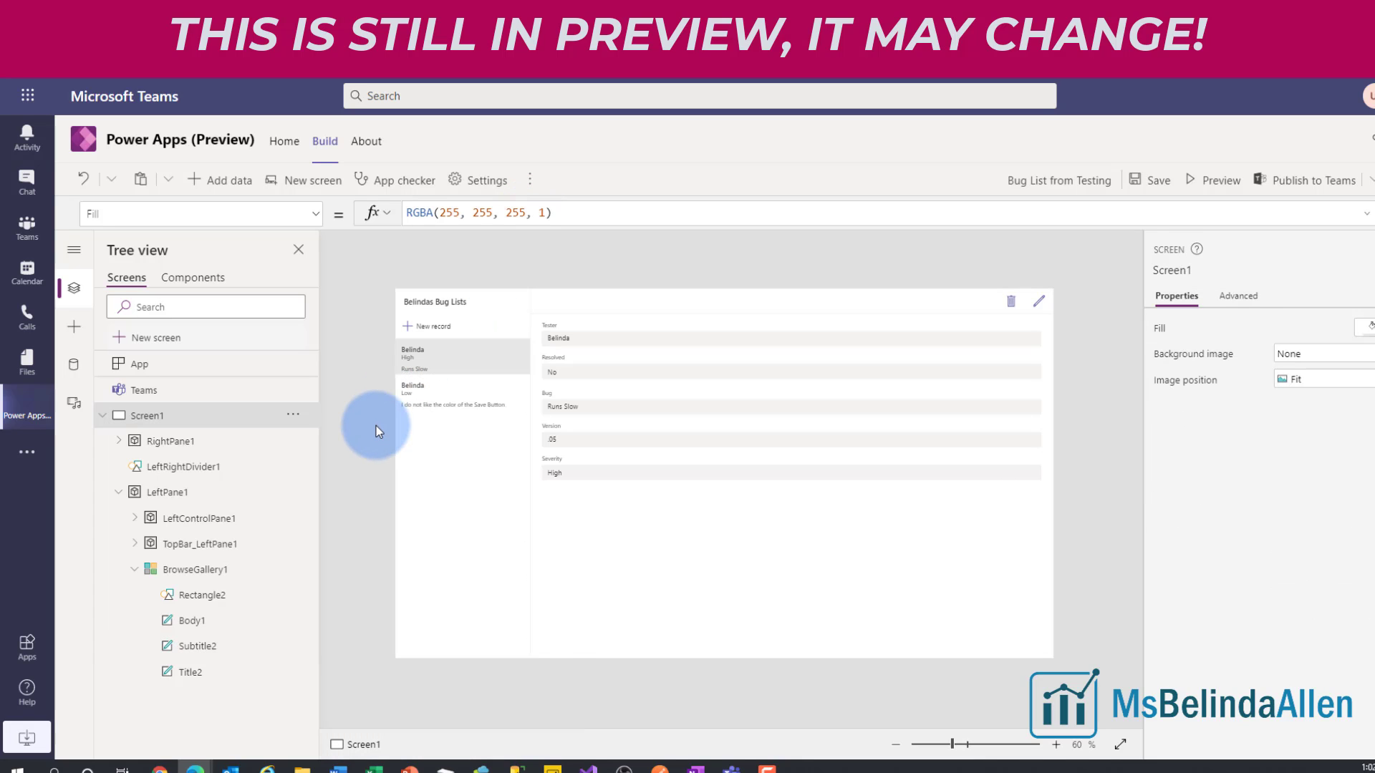
- Inspect EditForm1 inside RightPane1, and preview the app with the Save button color bug selected
click(118, 441)
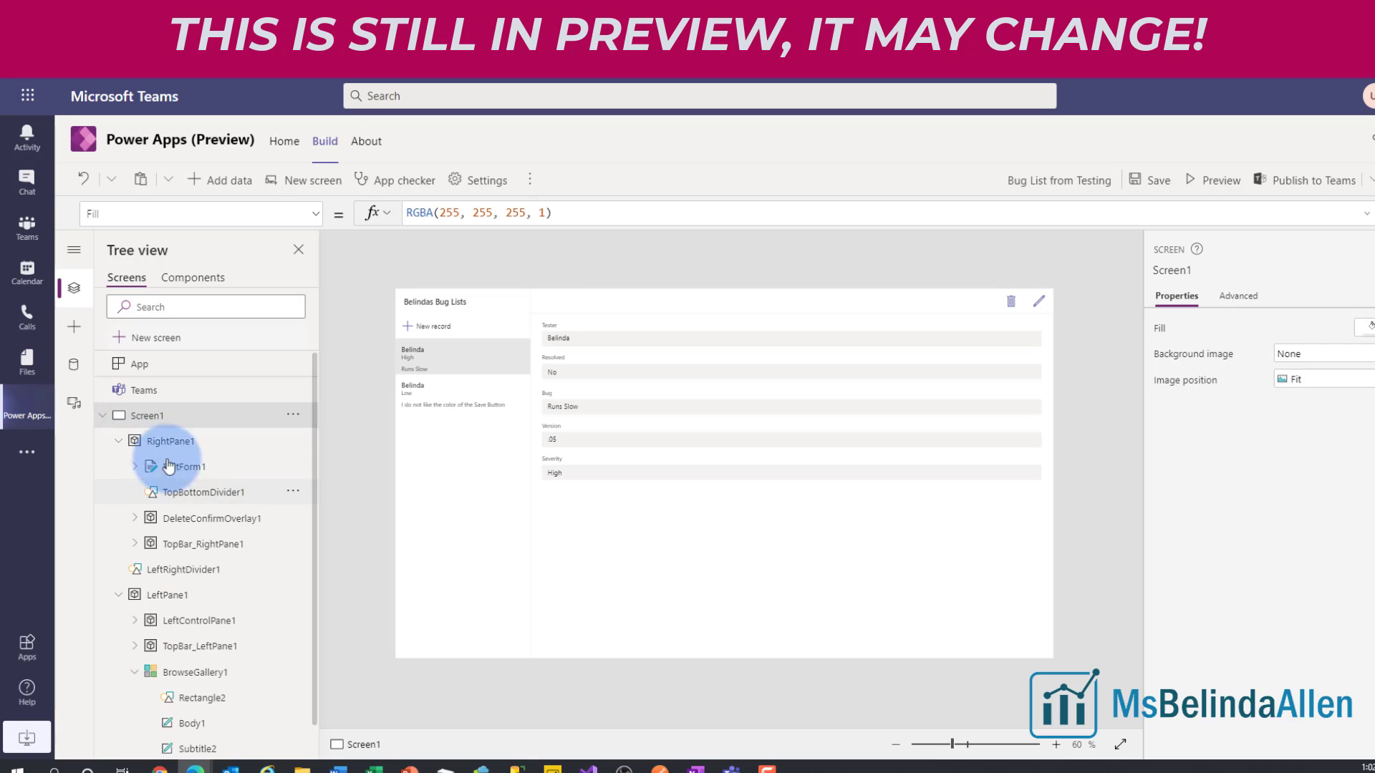
click(187, 466)
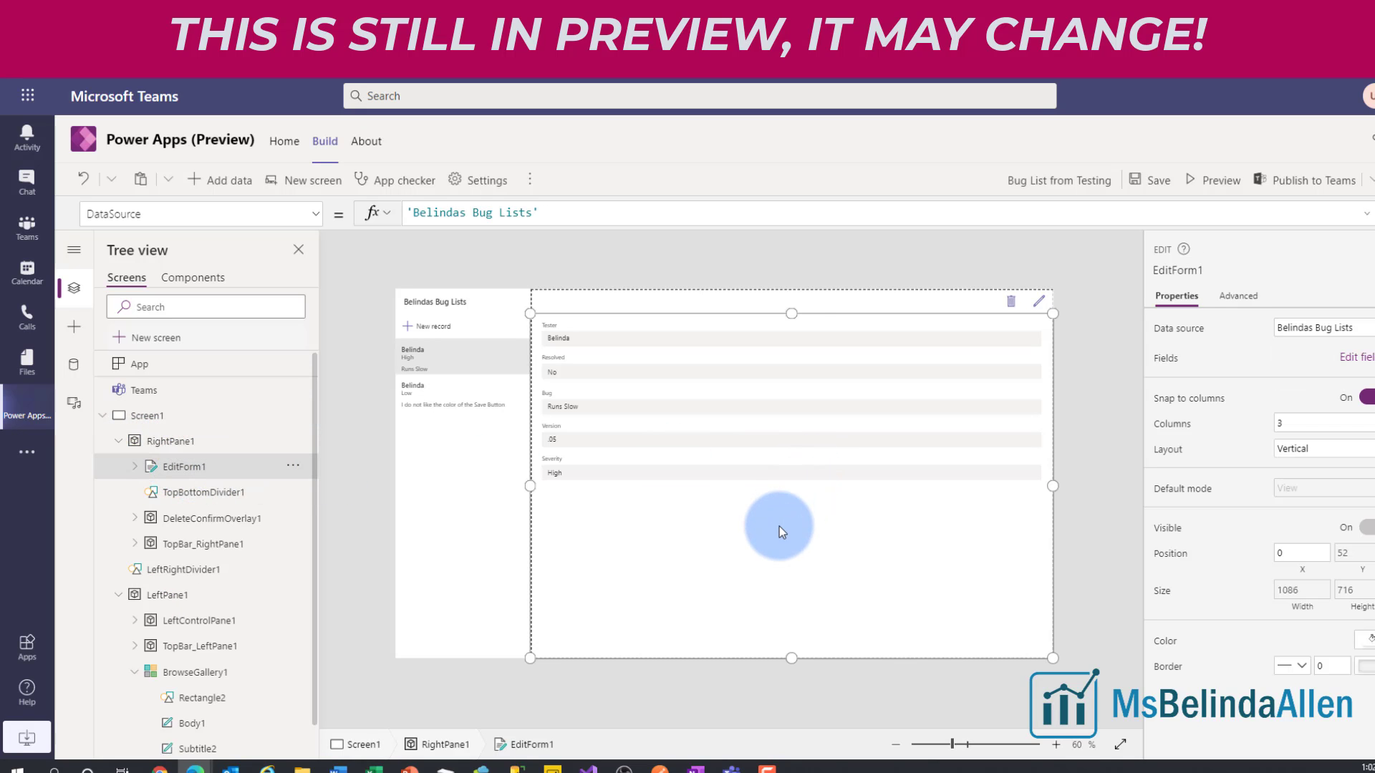
click(1215, 180)
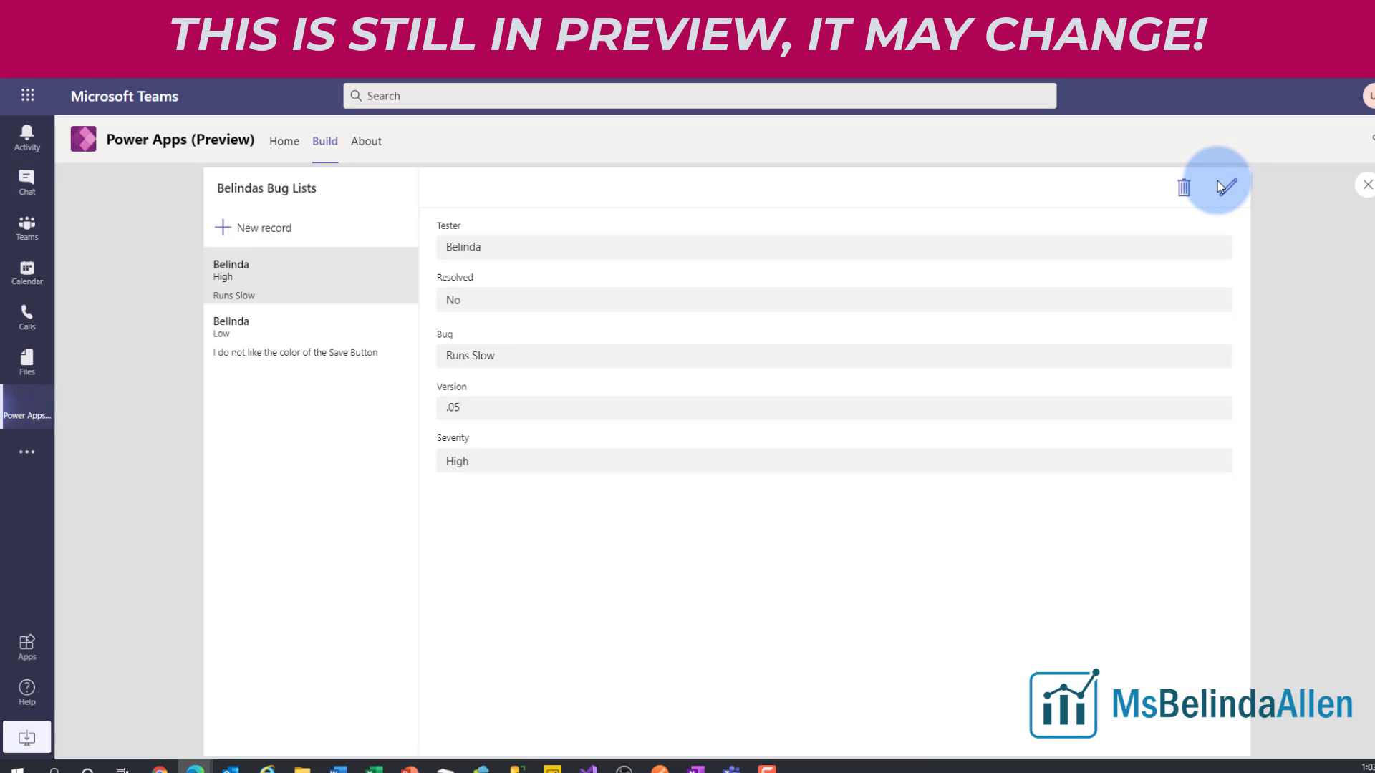
click(287, 329)
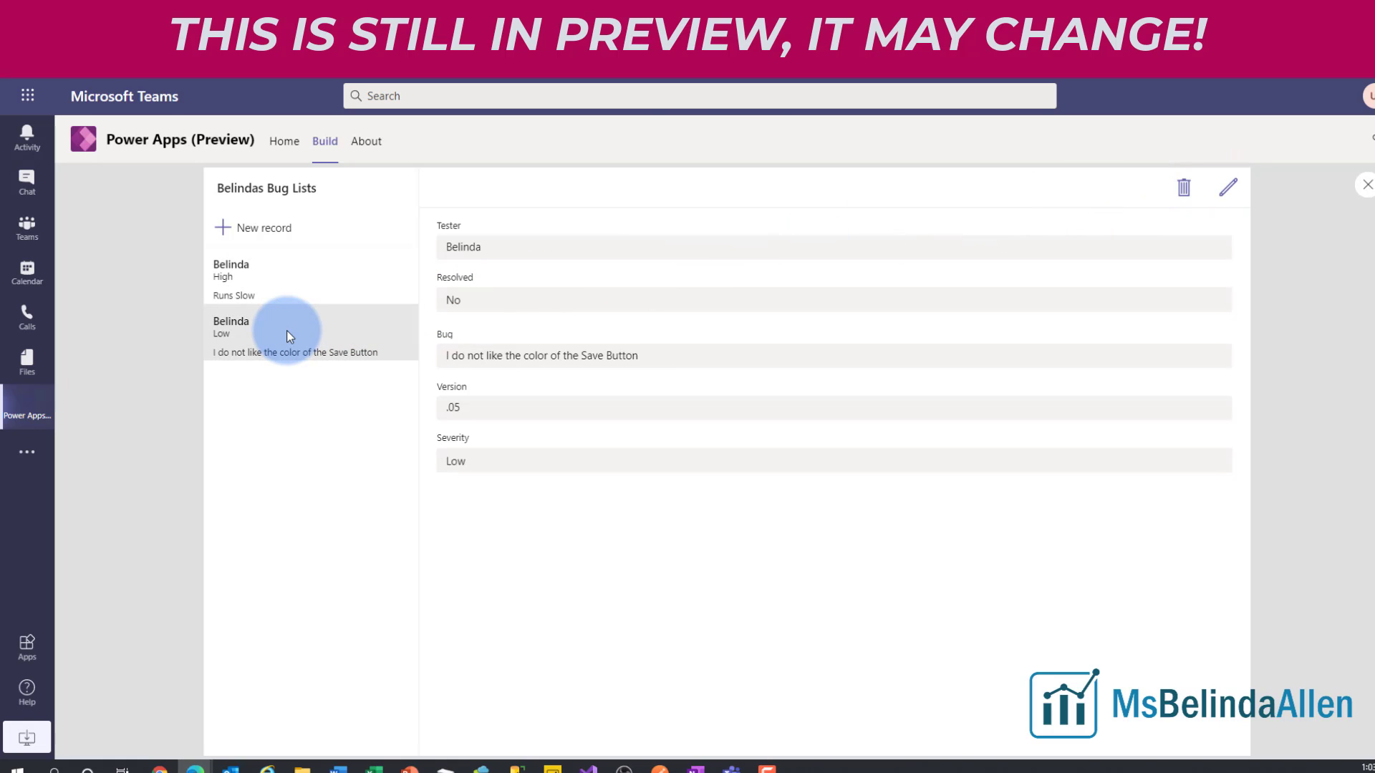
- Start a new record in the preview with the tester's first name and Resolved set to No
click(276, 225)
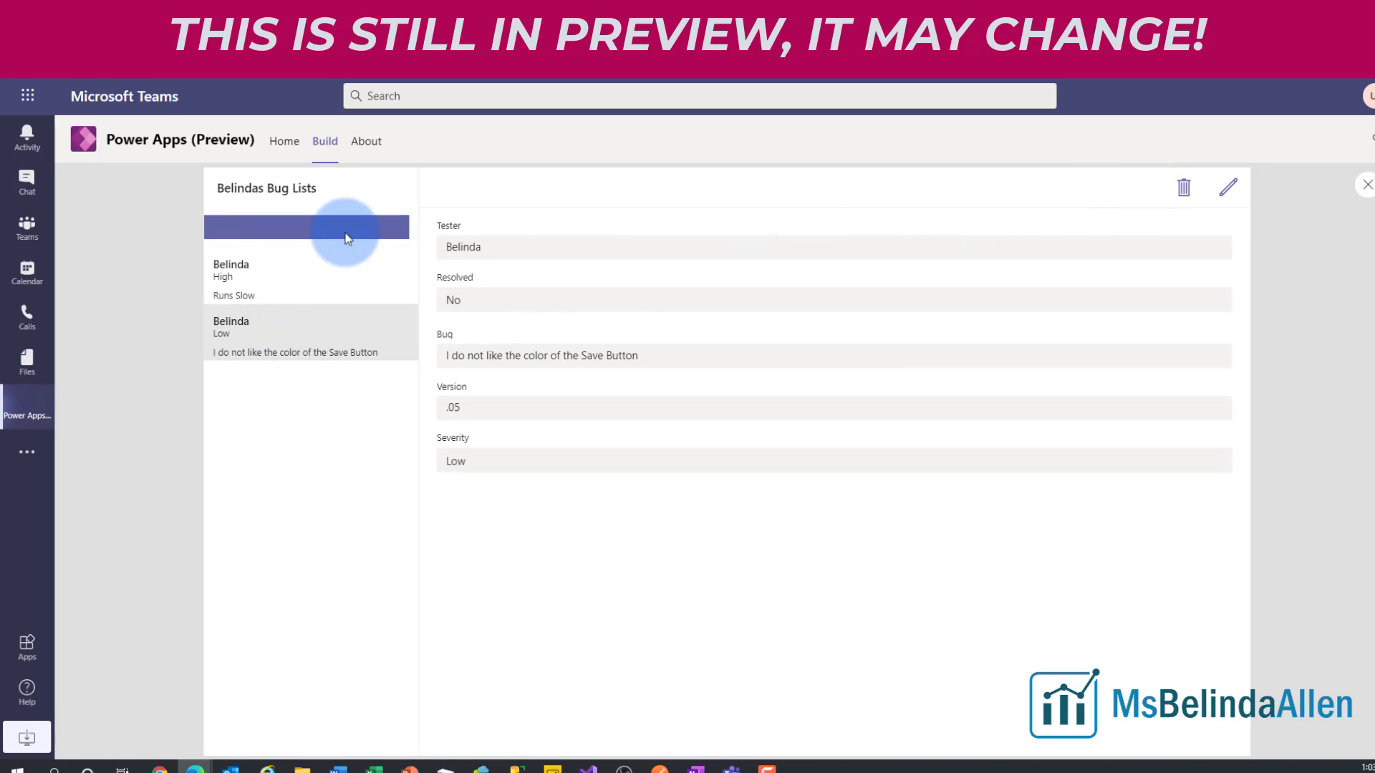
click(494, 251)
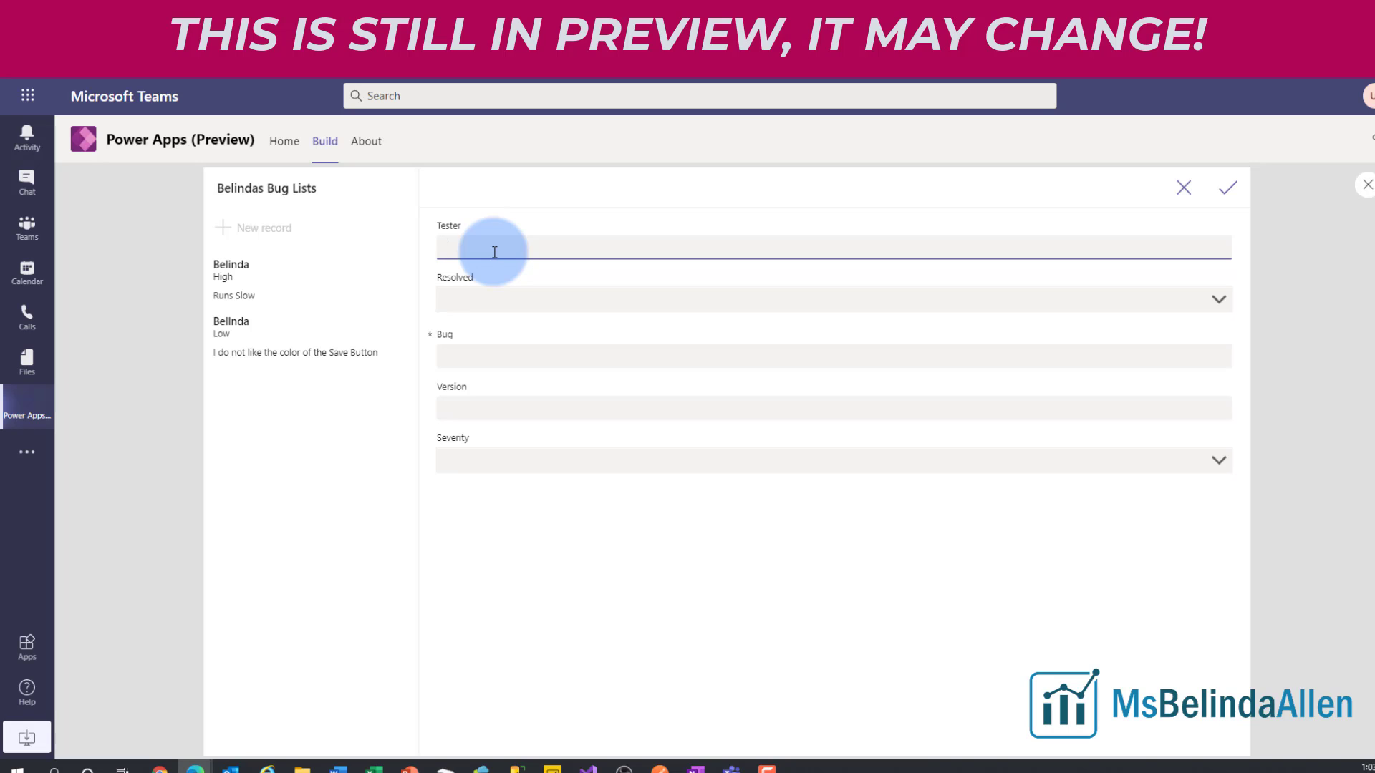
text(Belinda)
key(Tab)
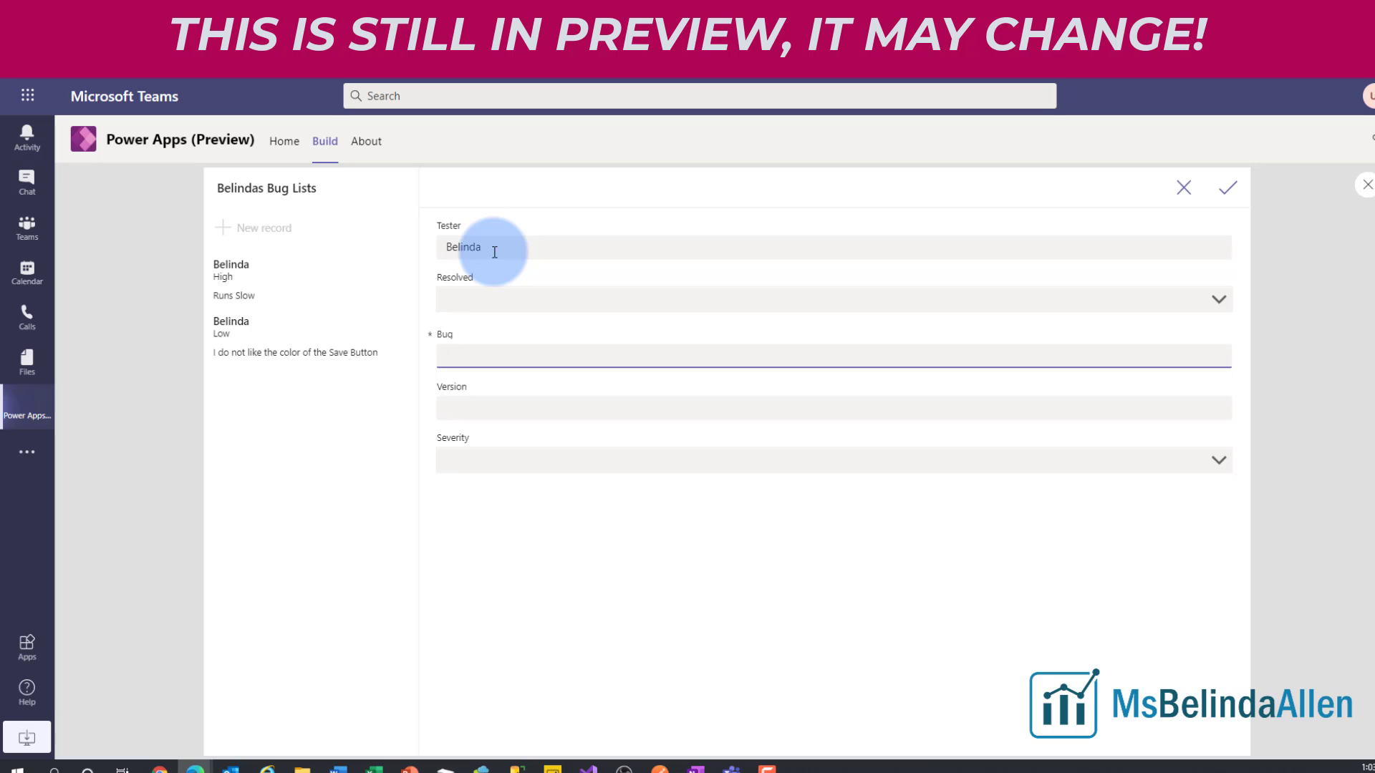
click(620, 299)
click(747, 343)
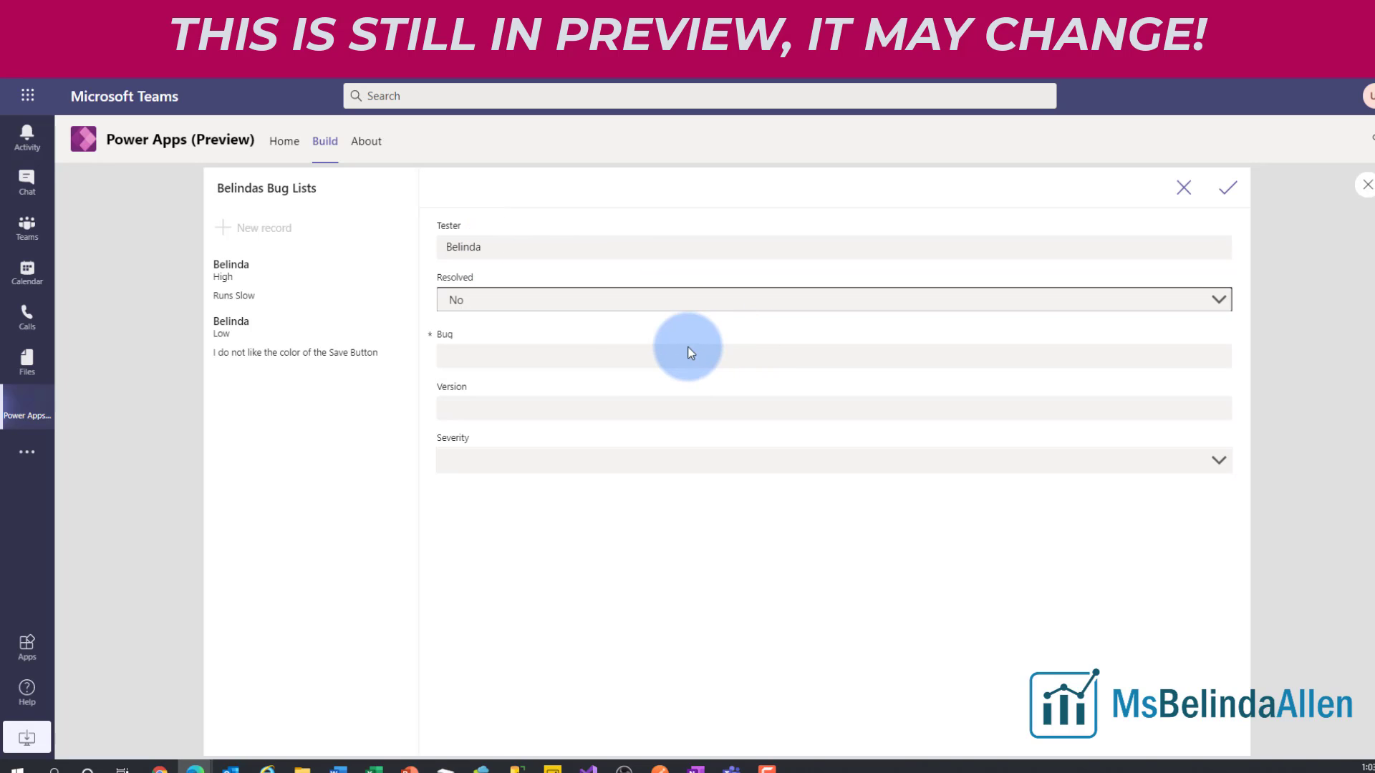
- Enter the bug "Save is misspelled, on the save button" with version .05 and severity High, and save the record
click(612, 351)
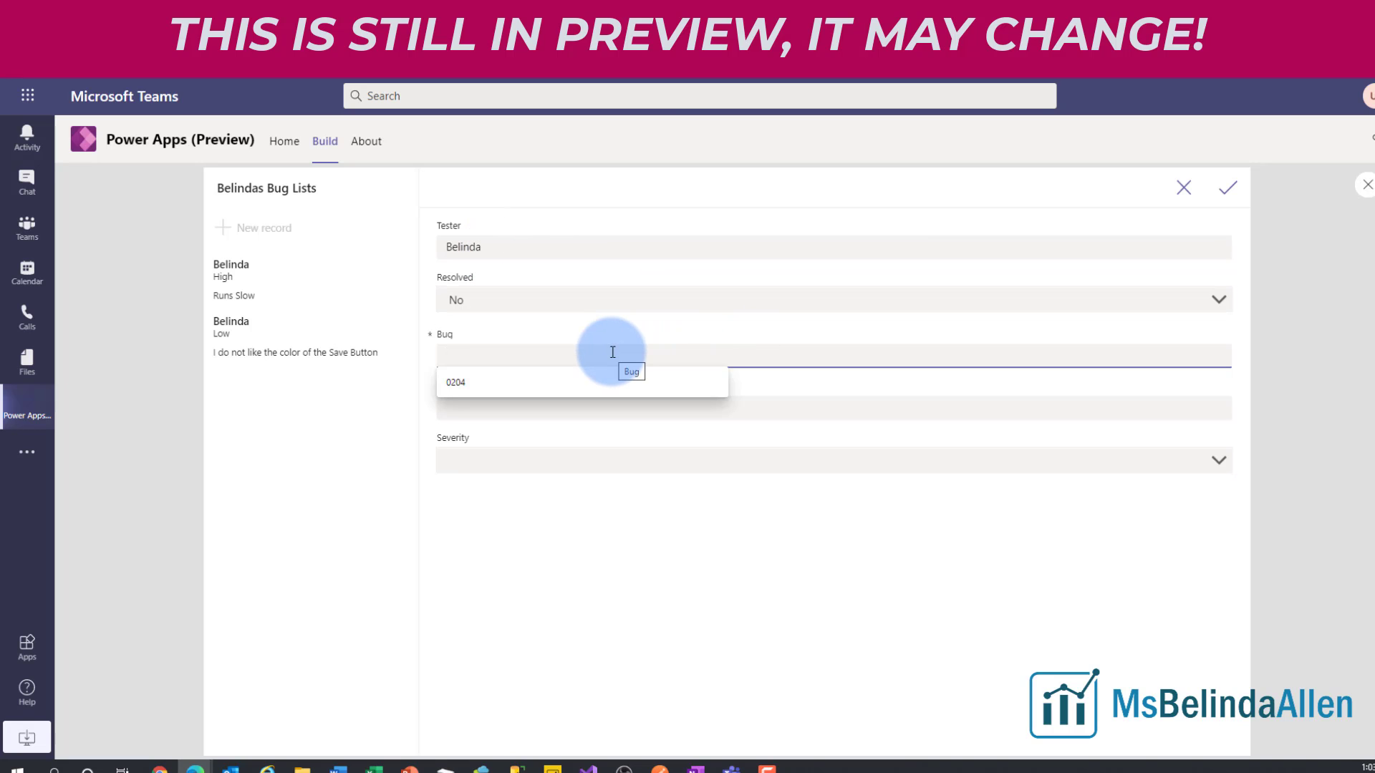
text(S)
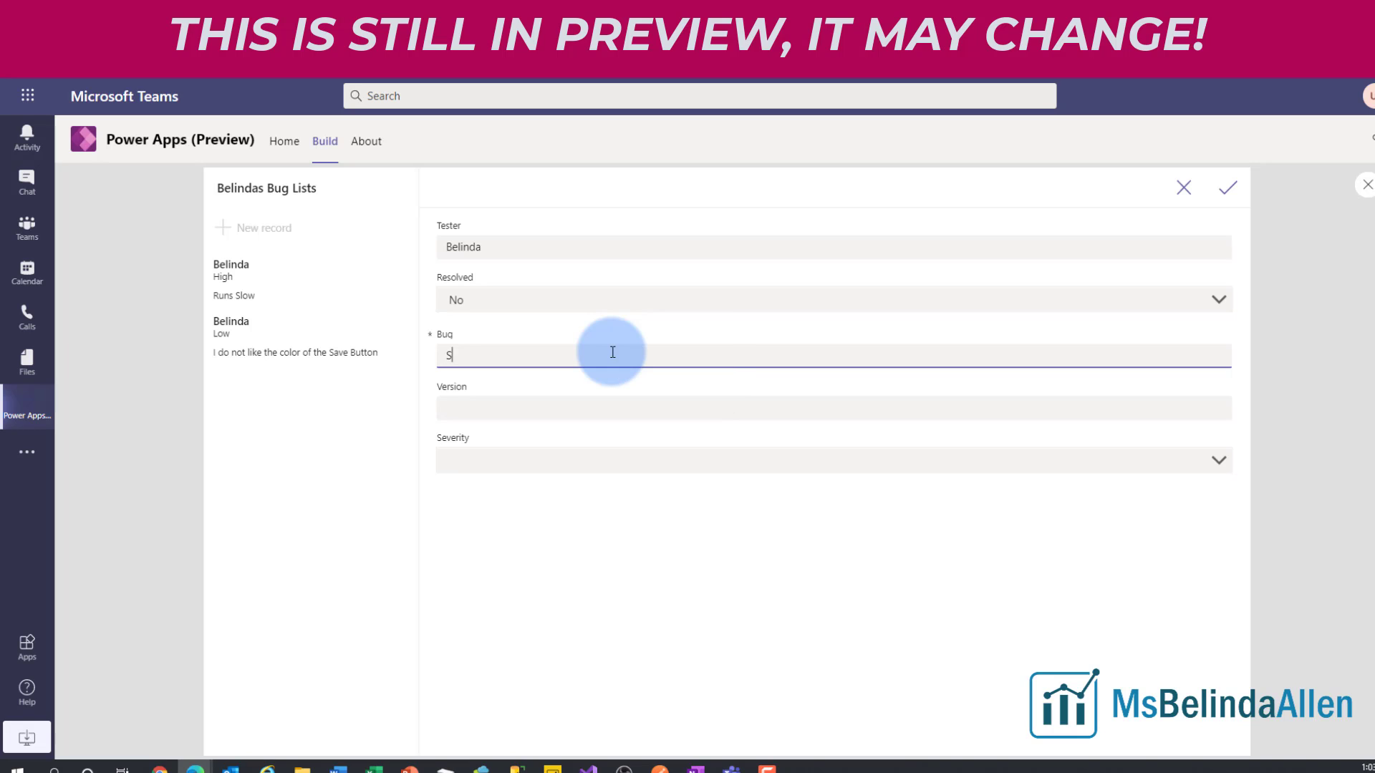
text(ave is misspelled, on the save button)
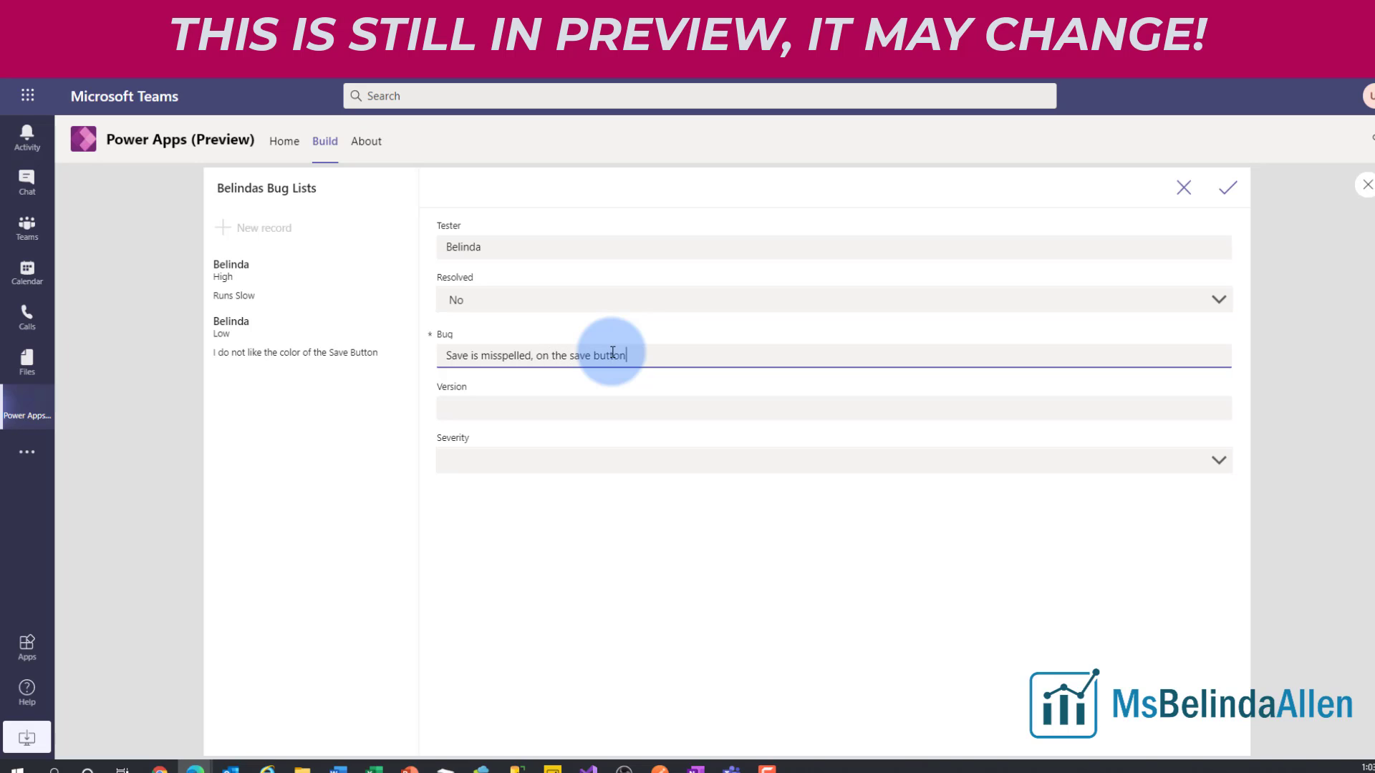
click(747, 412)
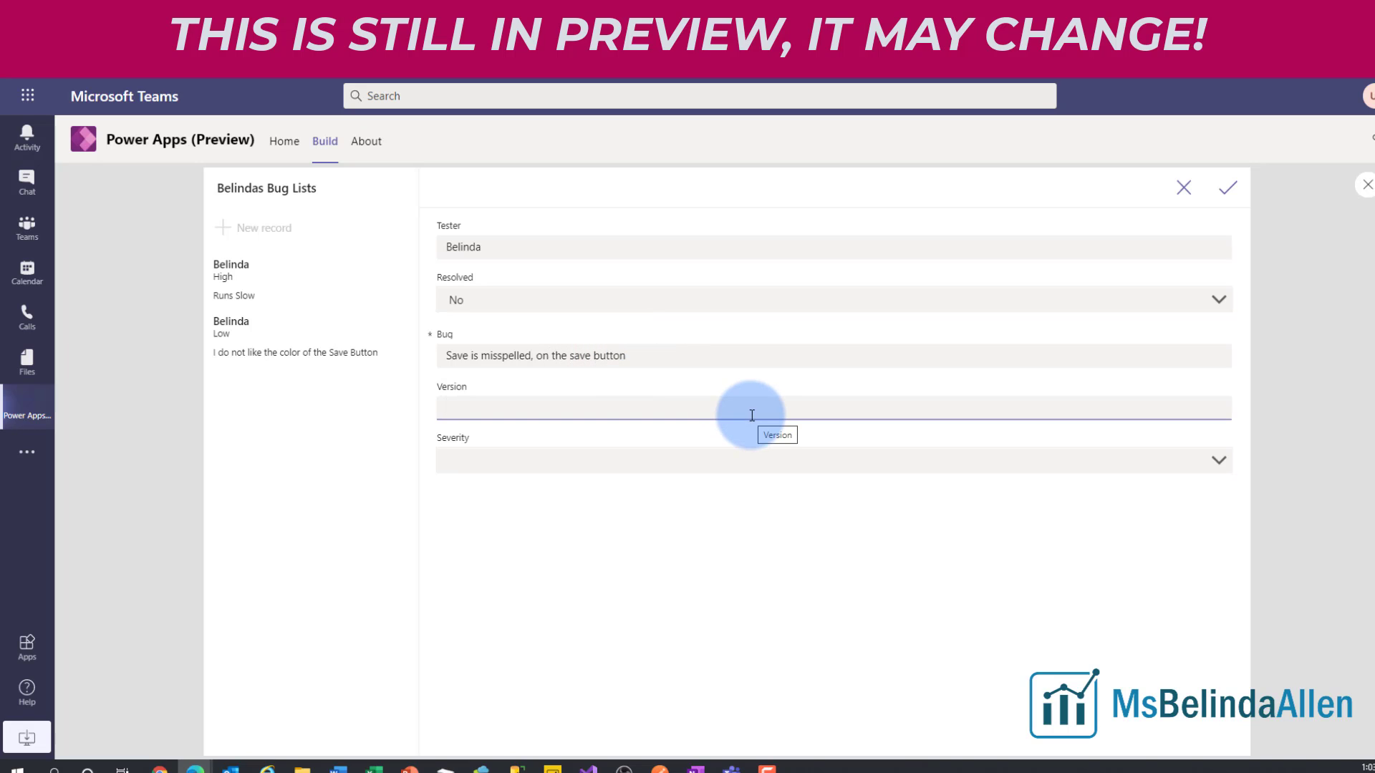
text(.05)
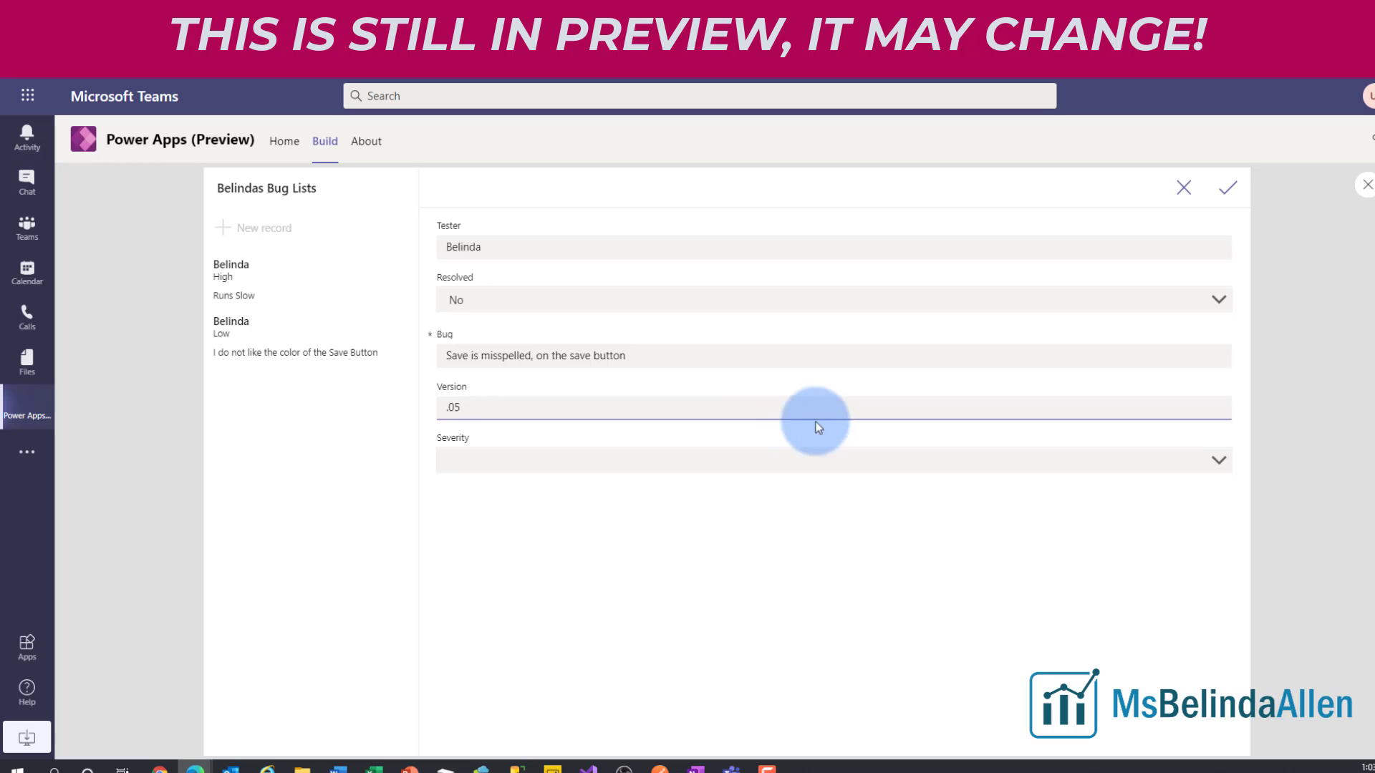
click(1218, 460)
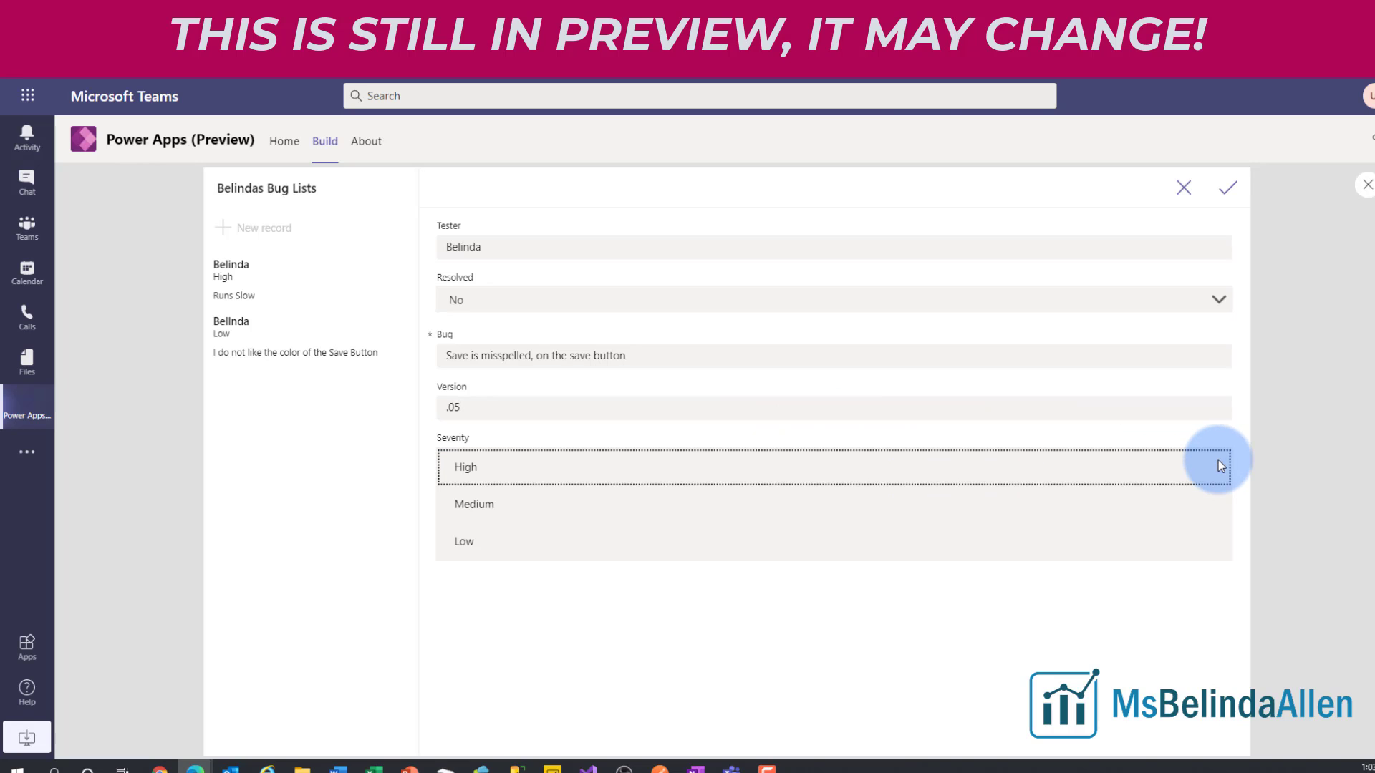
click(491, 469)
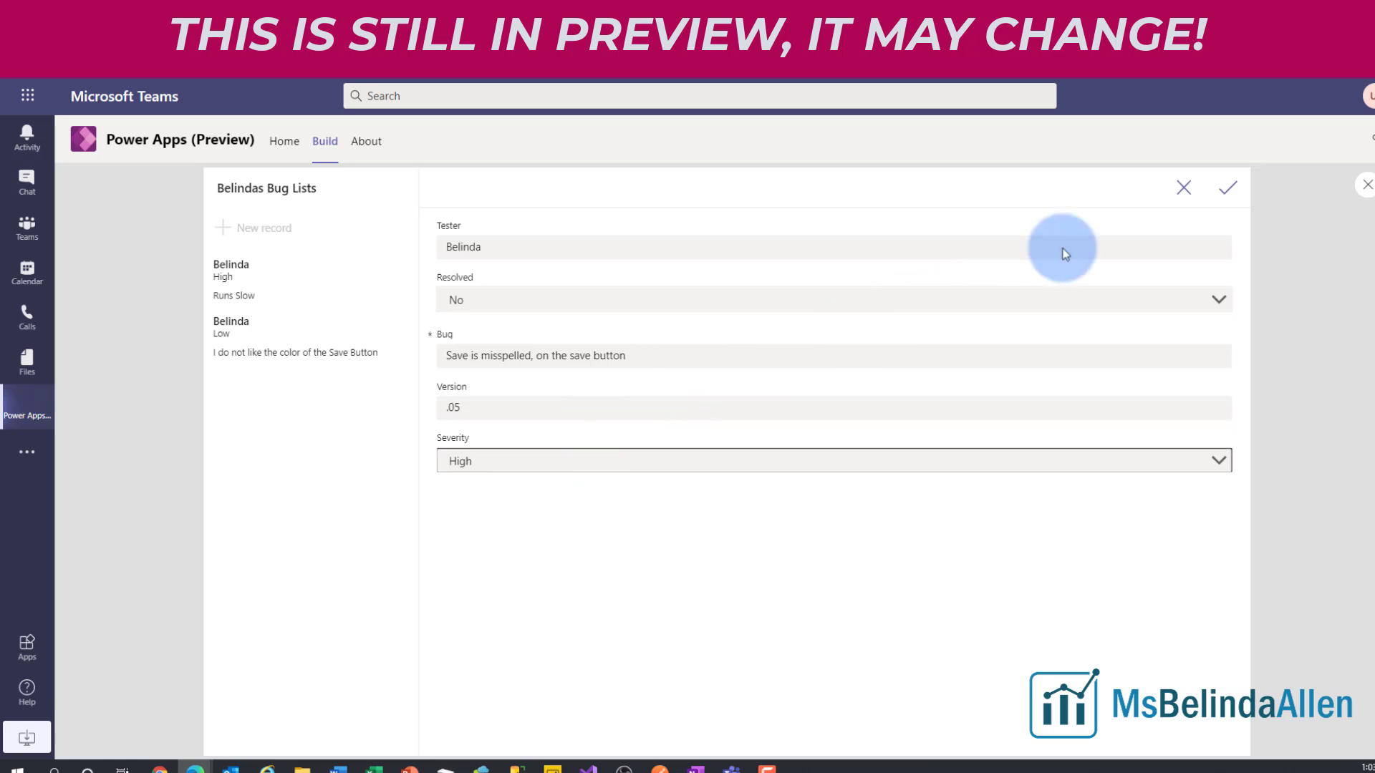
click(1228, 190)
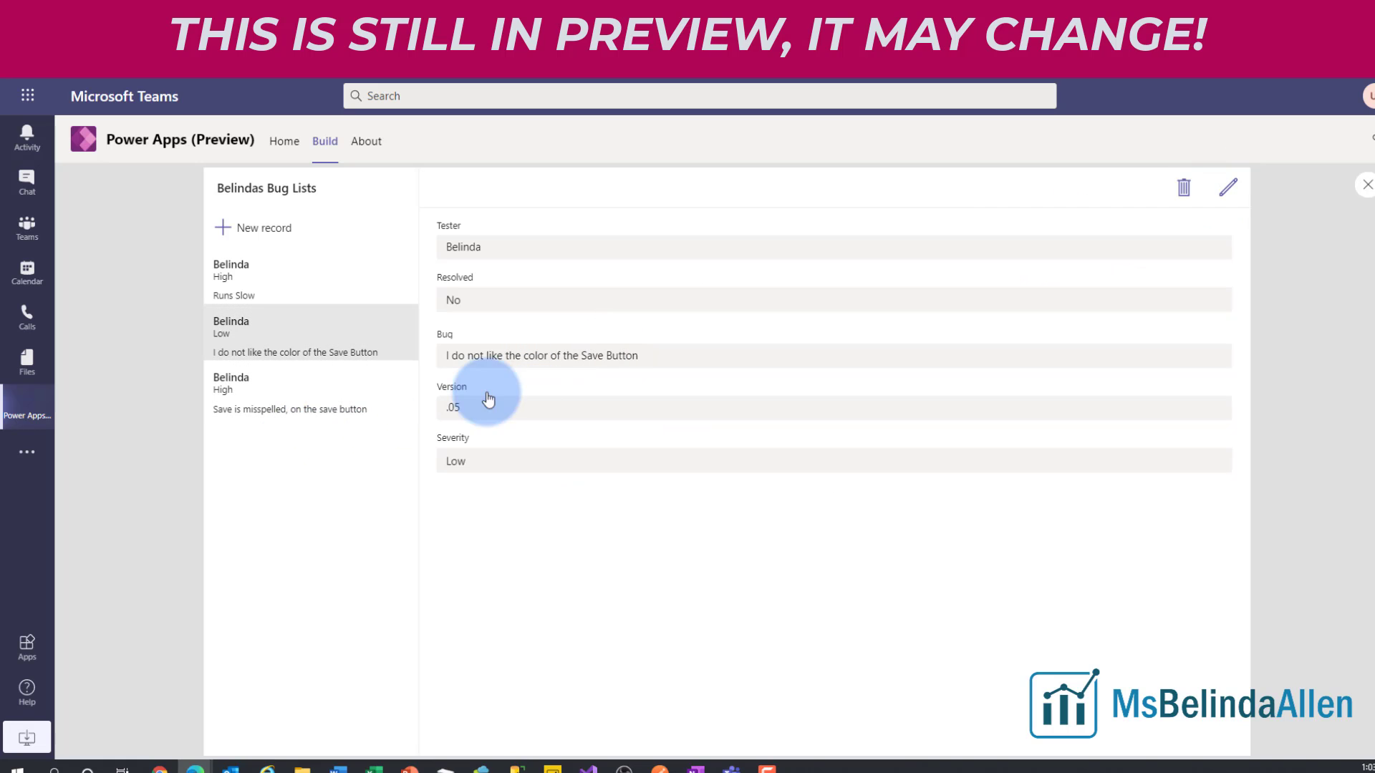
- Close the app preview, dismiss the tip and save the app
click(1365, 185)
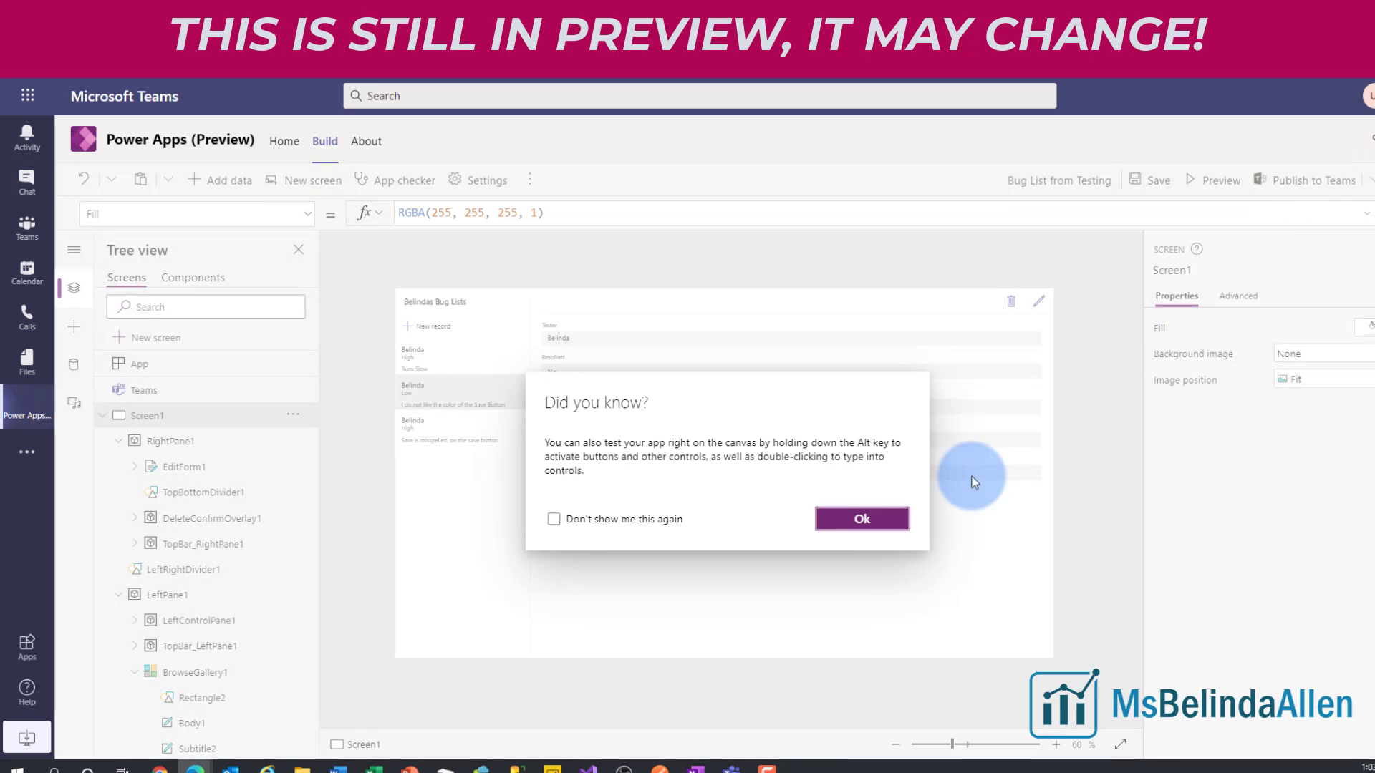
click(880, 520)
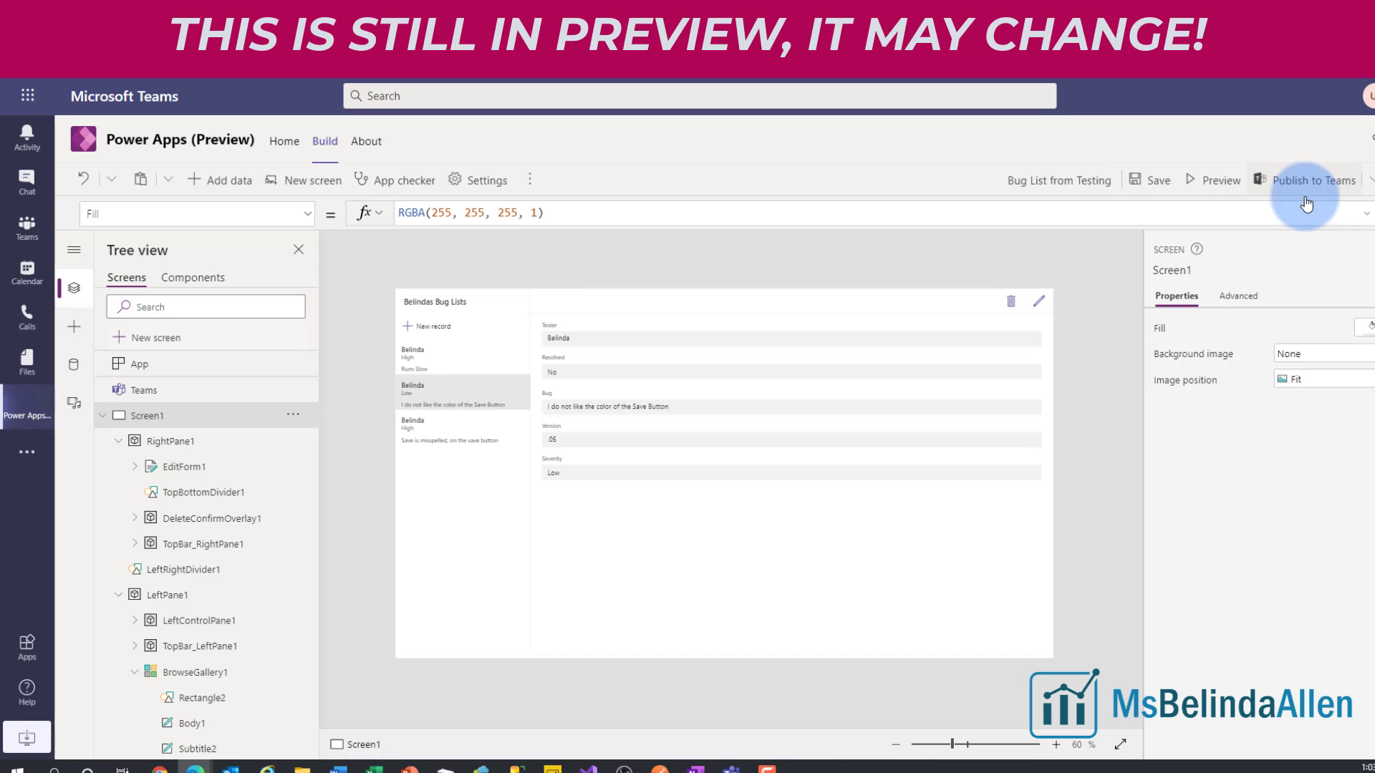
click(1144, 180)
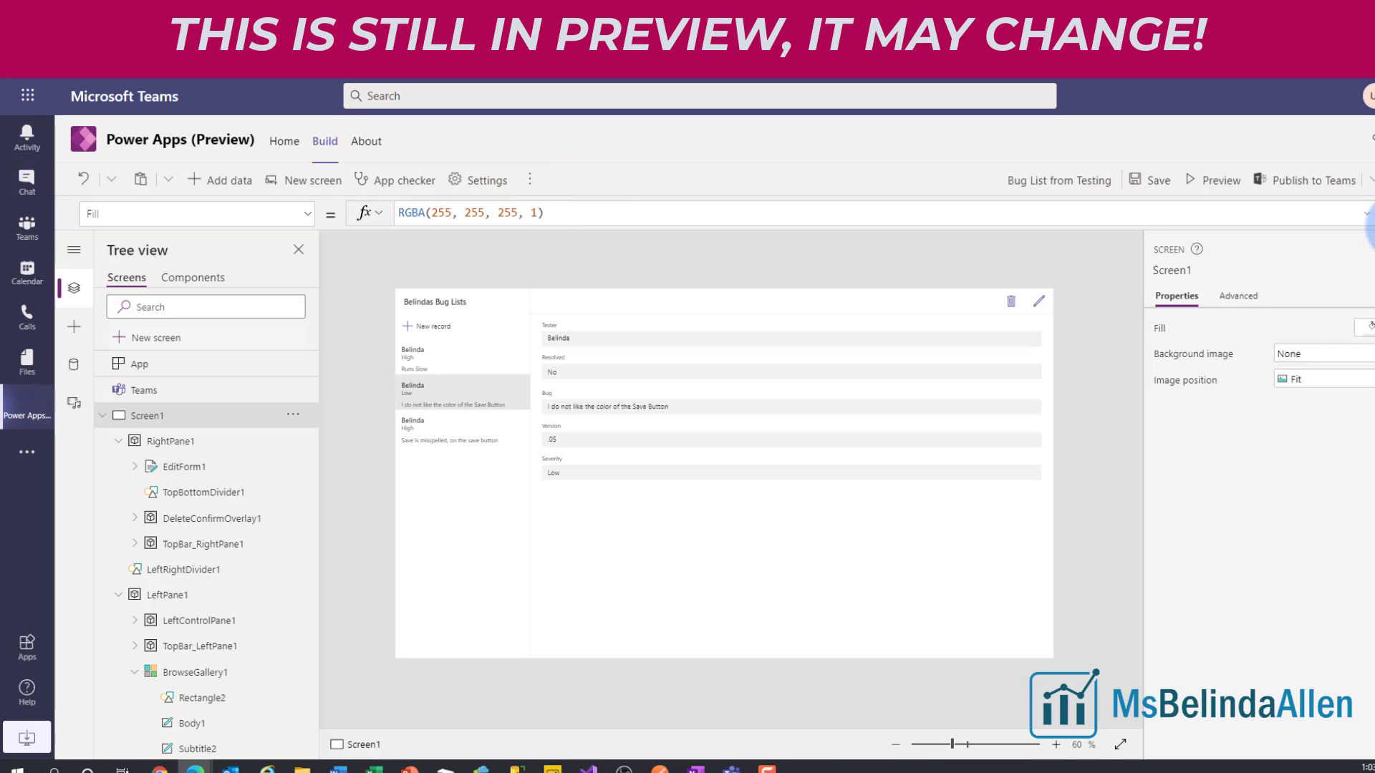
- Publish the app to Teams as a tab in the Software Bug Testing List channel
click(1314, 188)
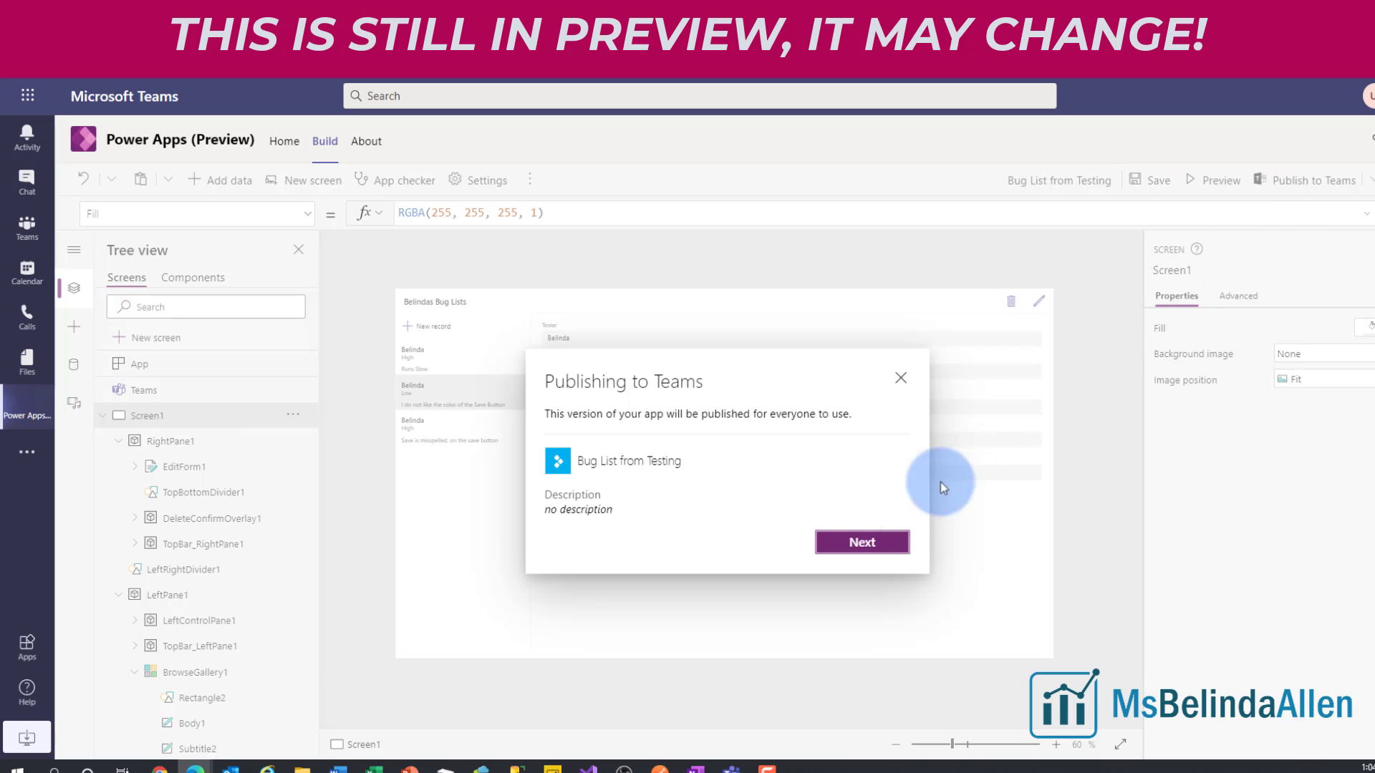
click(858, 545)
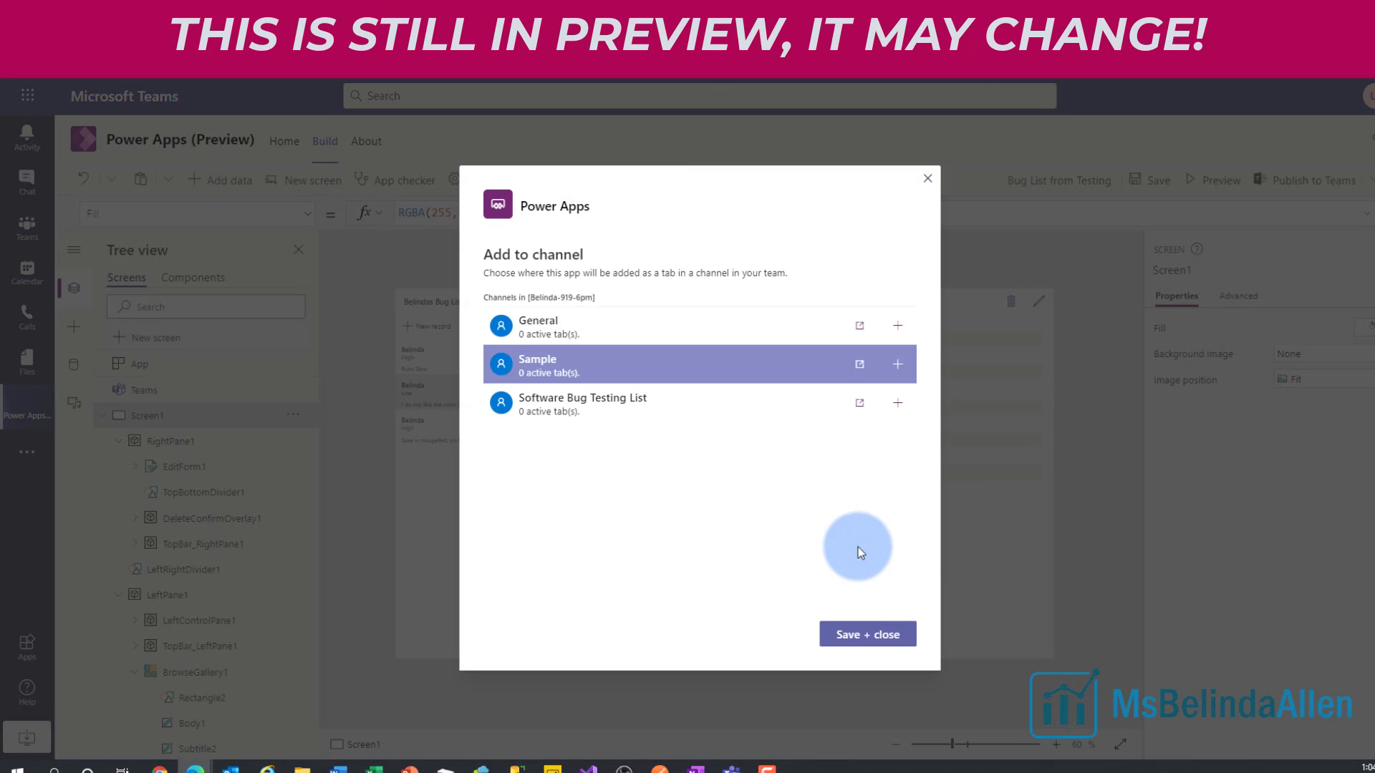
click(621, 405)
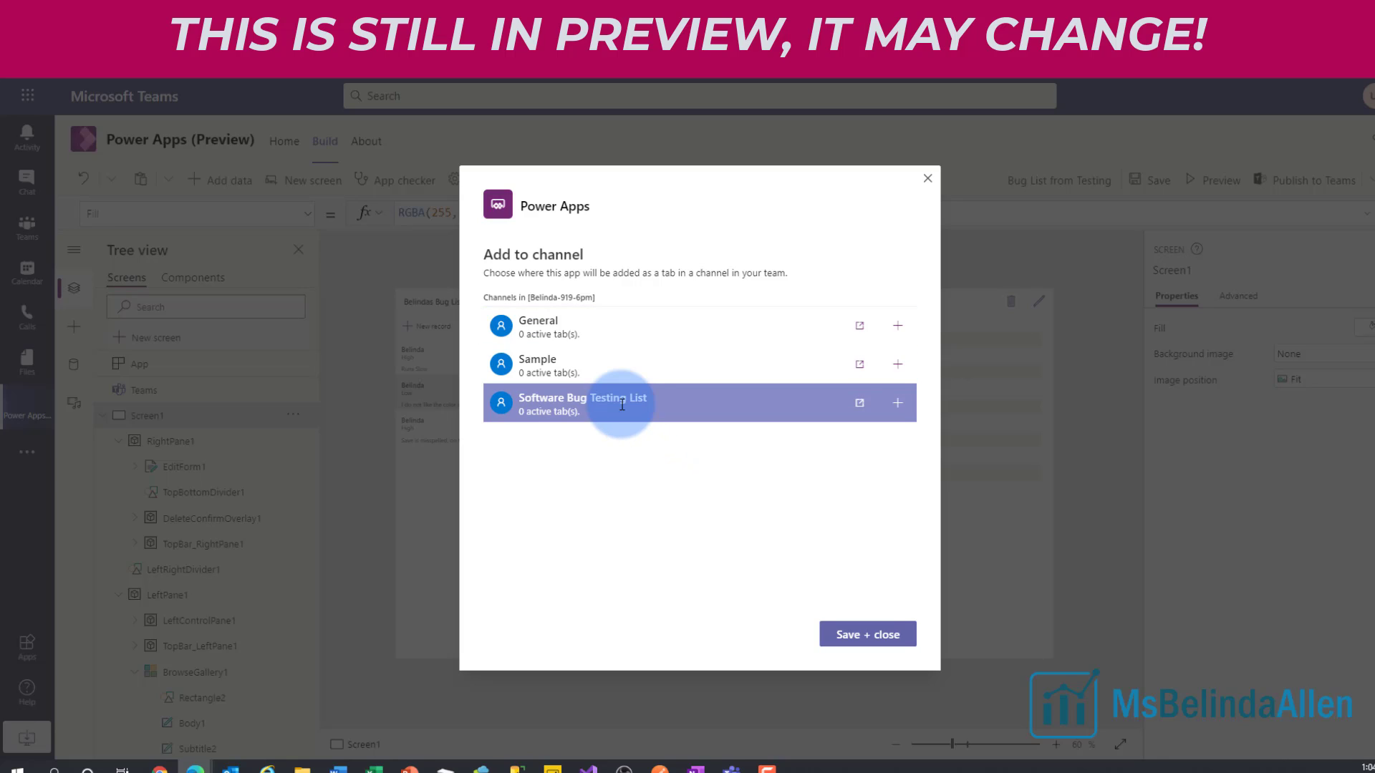
click(897, 402)
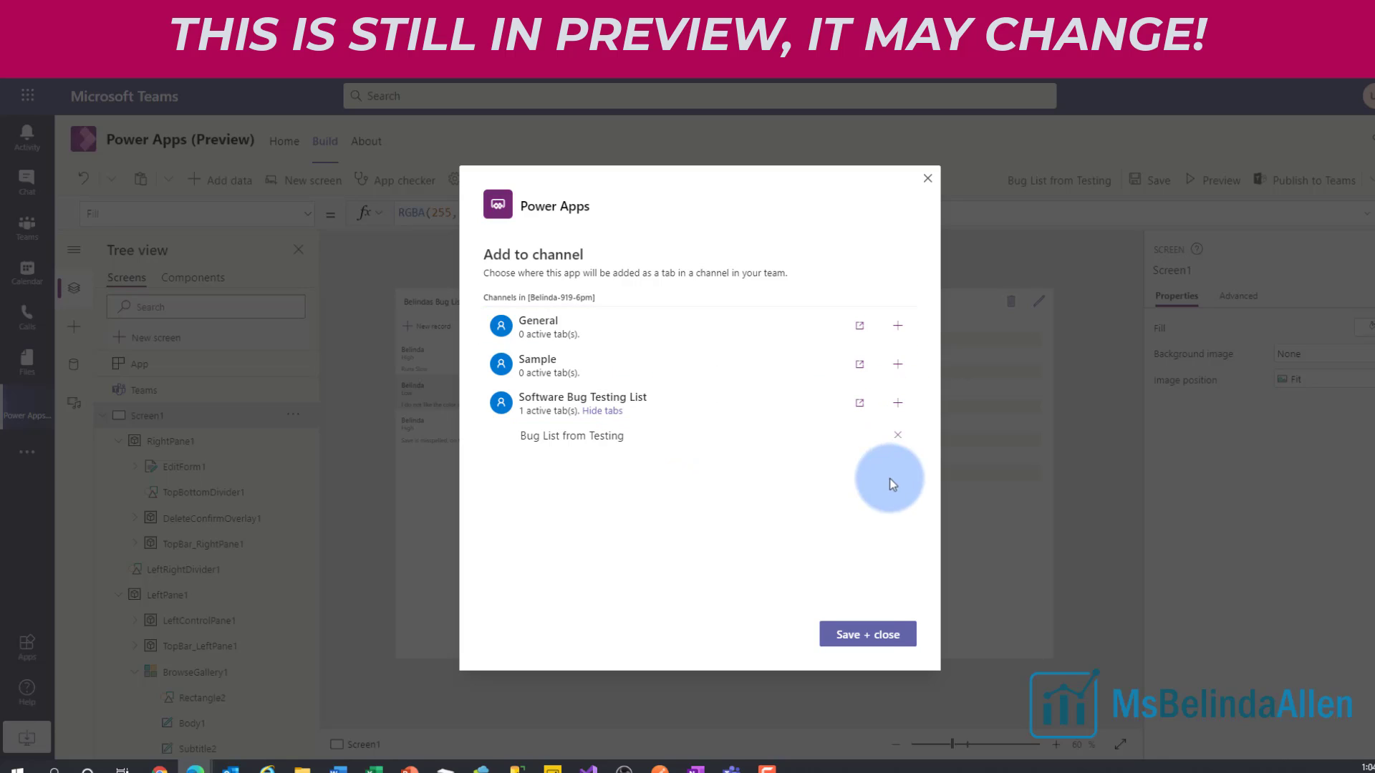
click(870, 635)
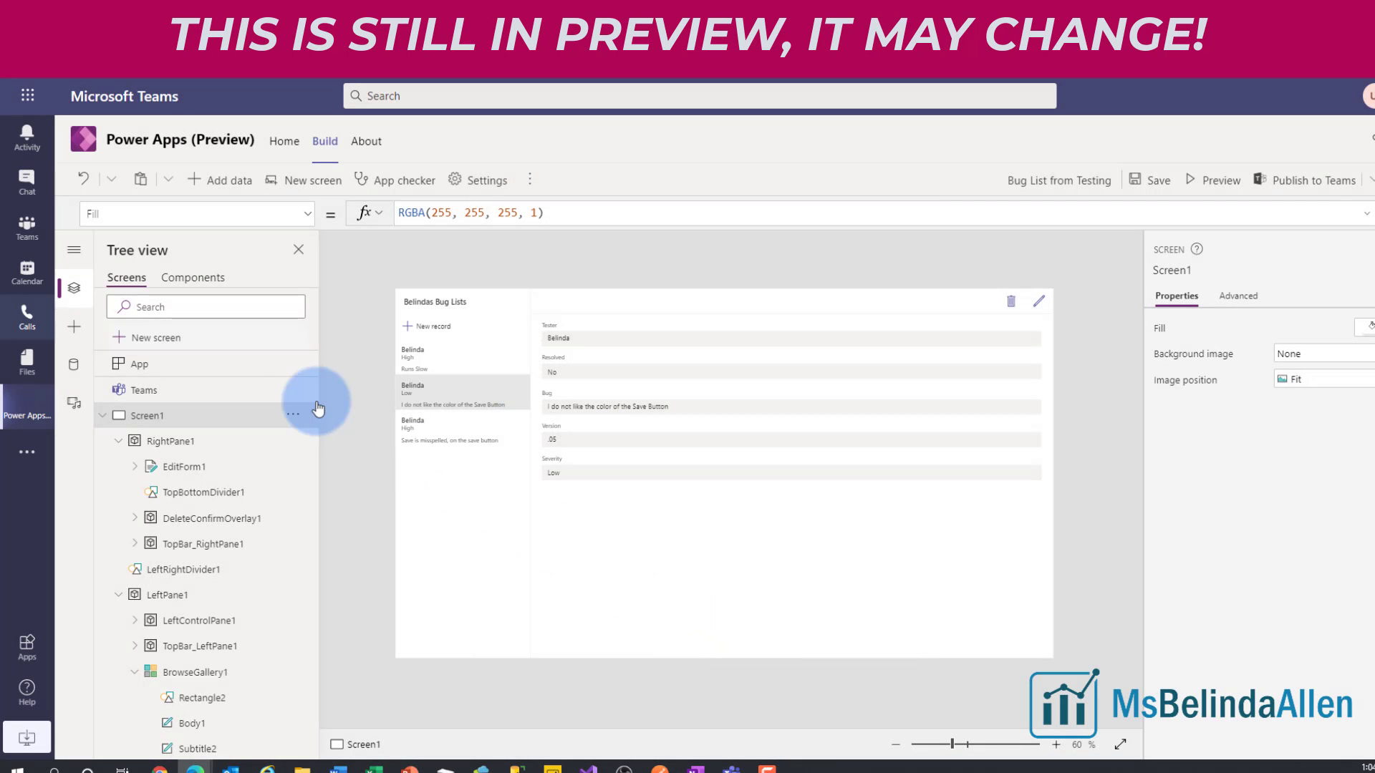
- Open the Bug List from Testing app in the Software Bug Testing List channel
click(27, 228)
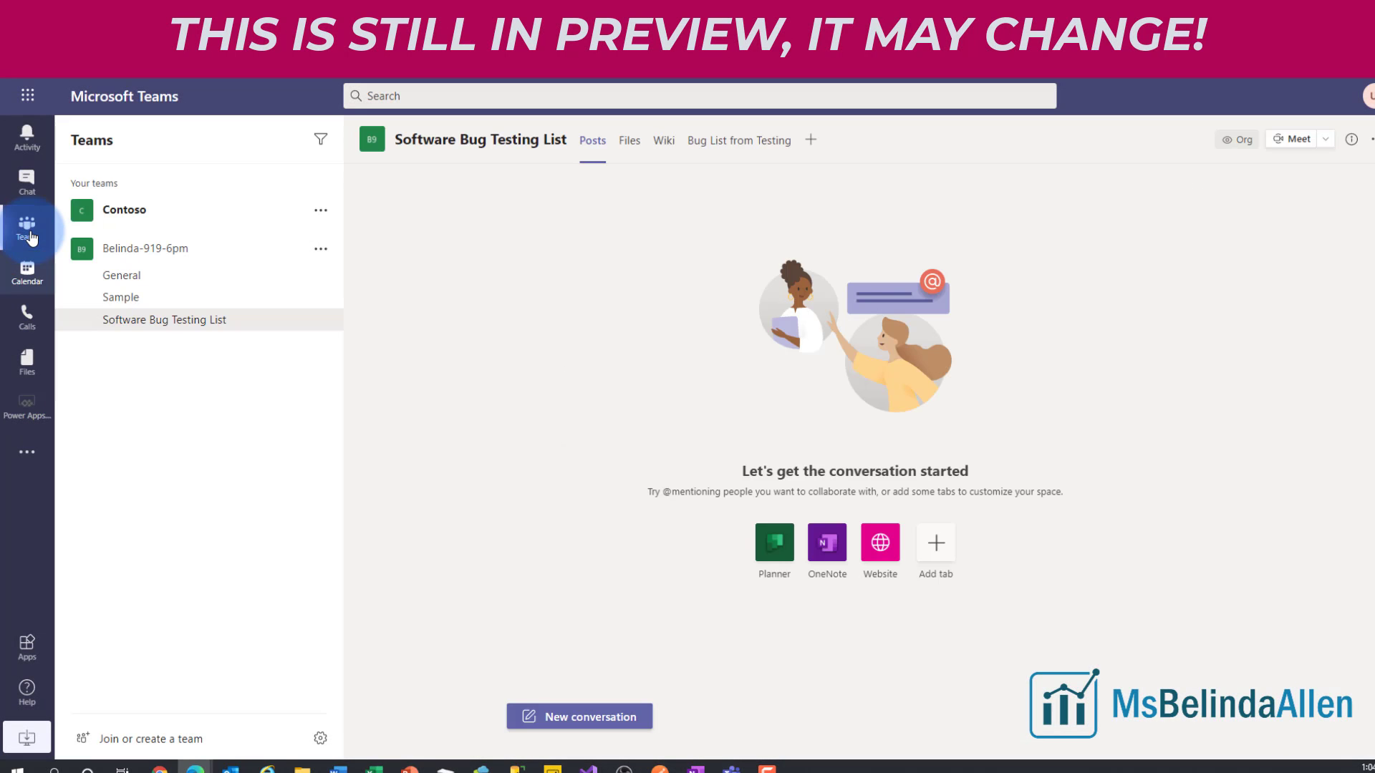
click(189, 324)
click(741, 144)
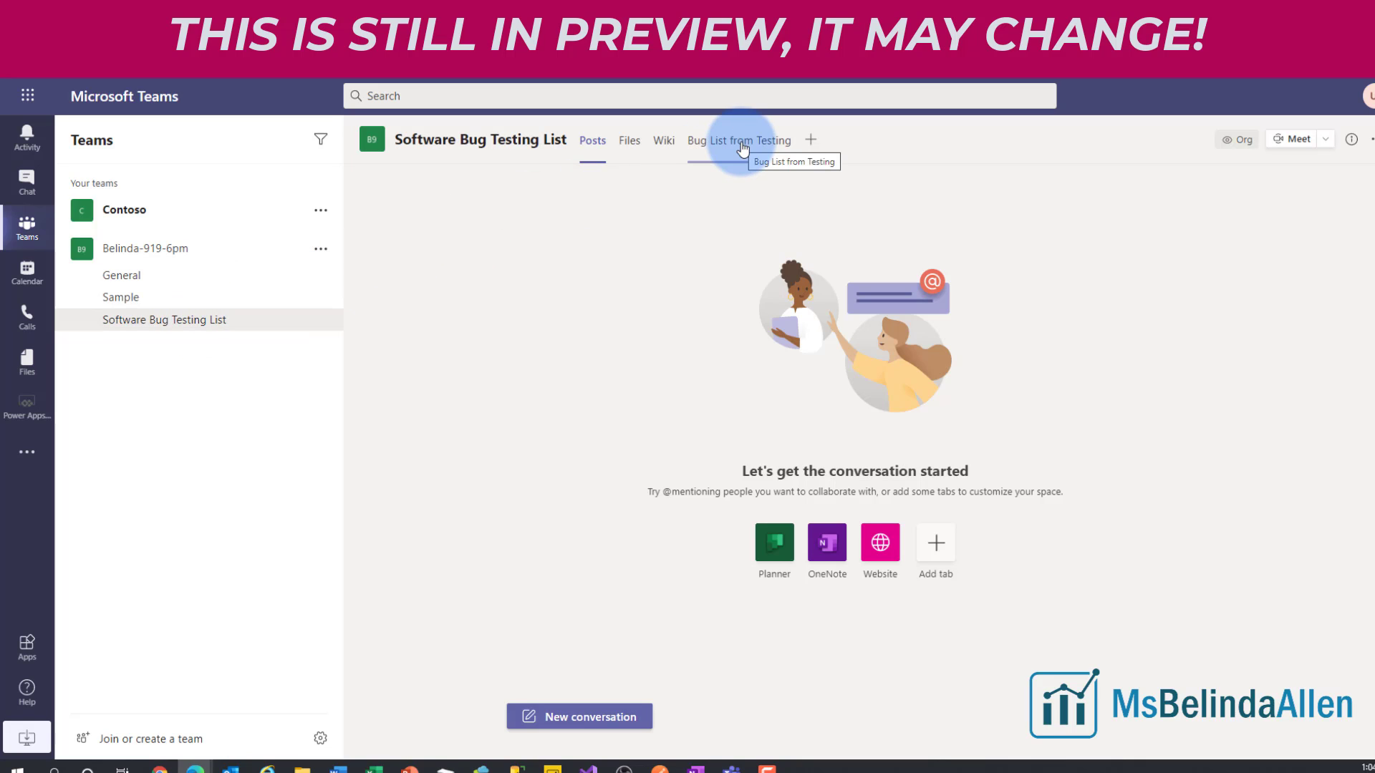
click(743, 145)
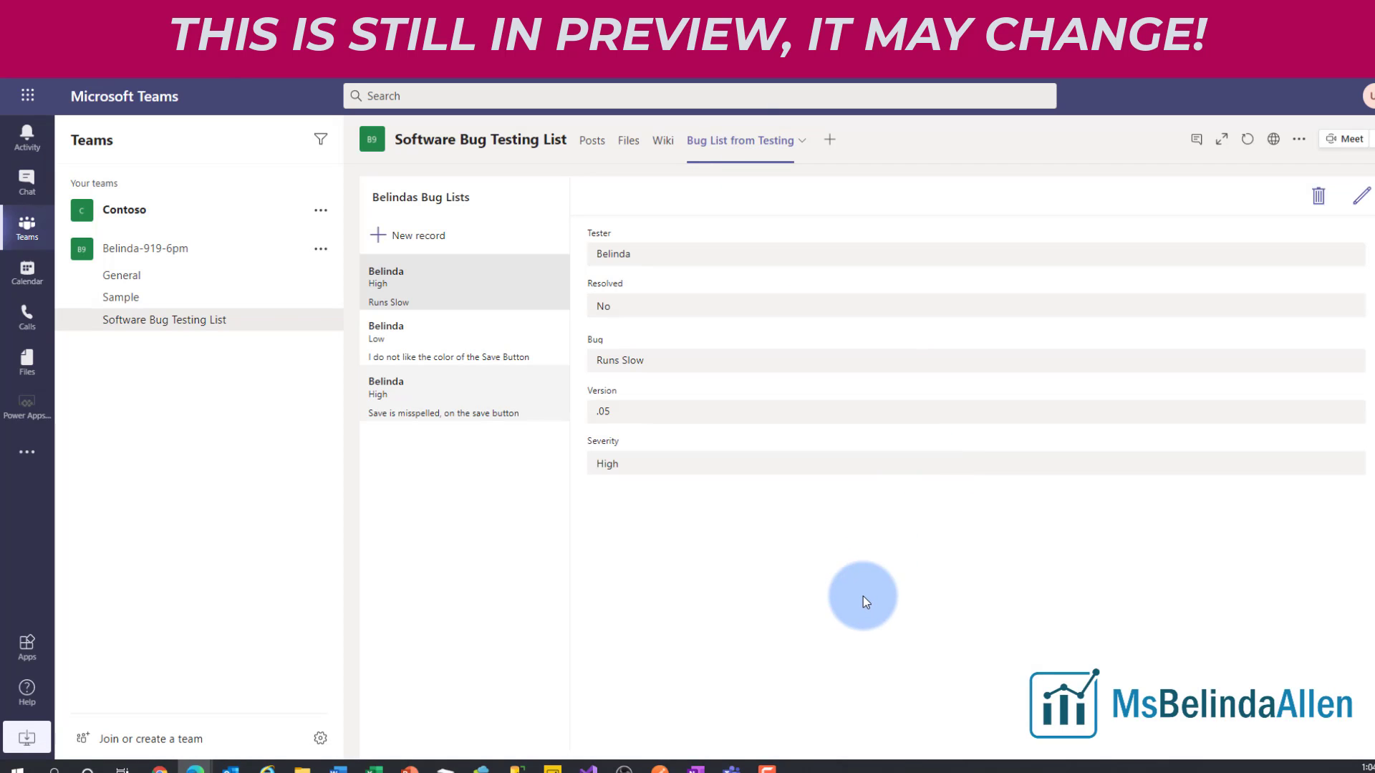
- Edit the "Save is misspelled, on the save button" record, set Resolved to Yes and save it
click(422, 403)
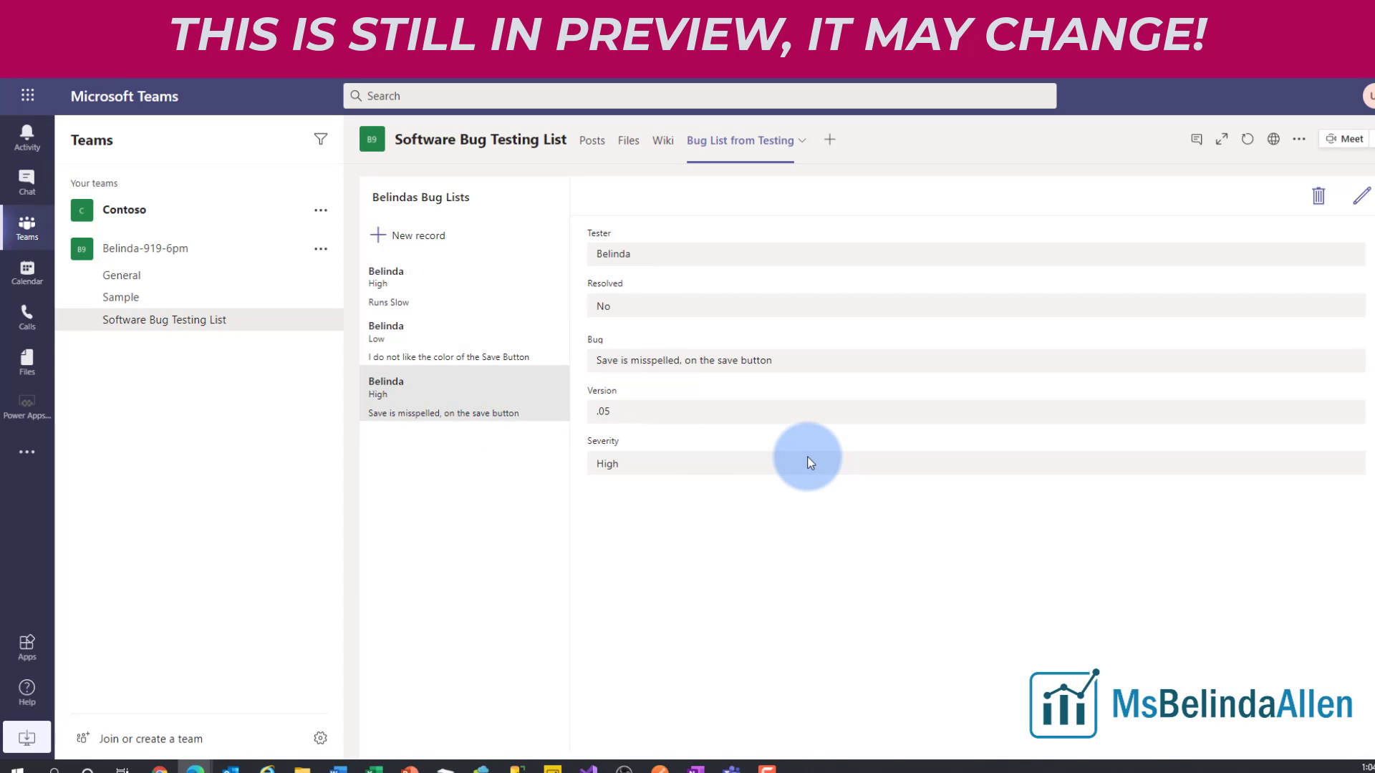
click(1361, 196)
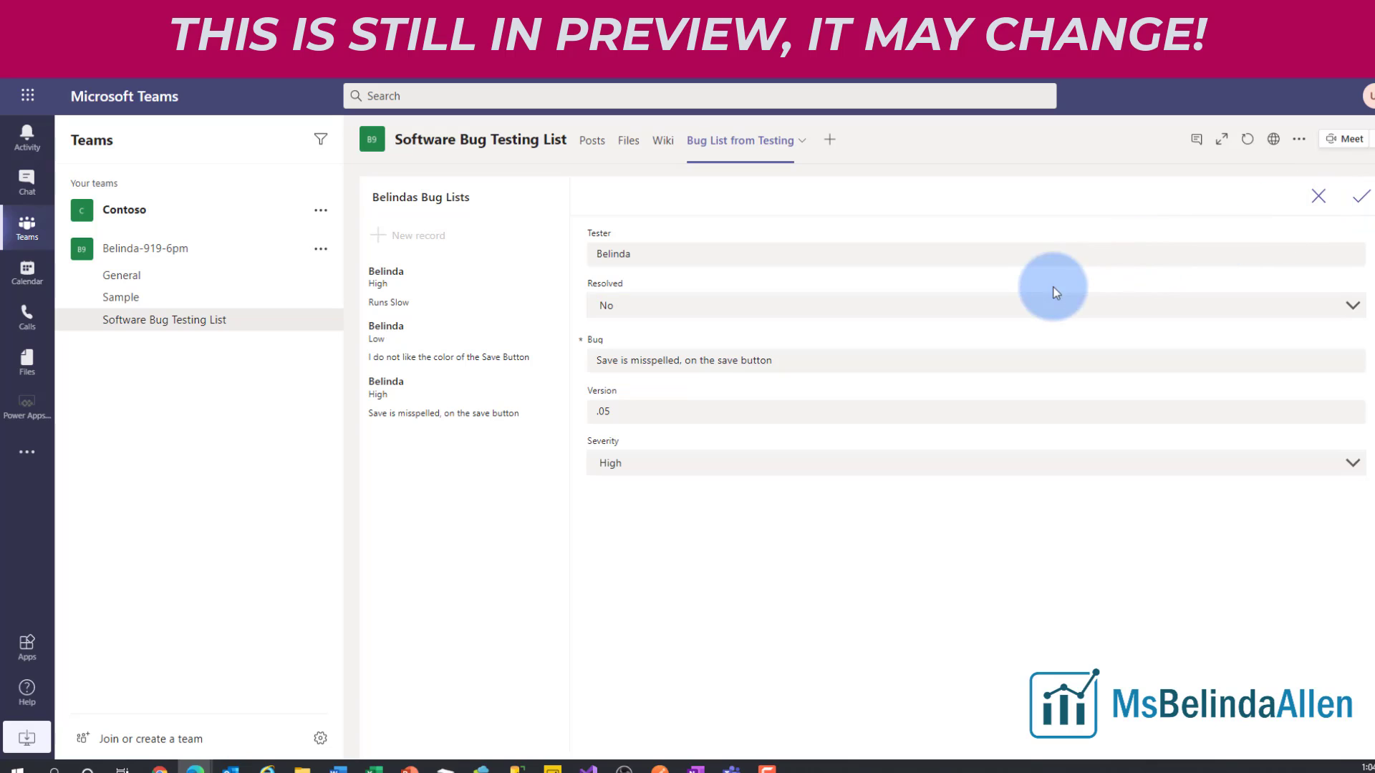
click(1014, 301)
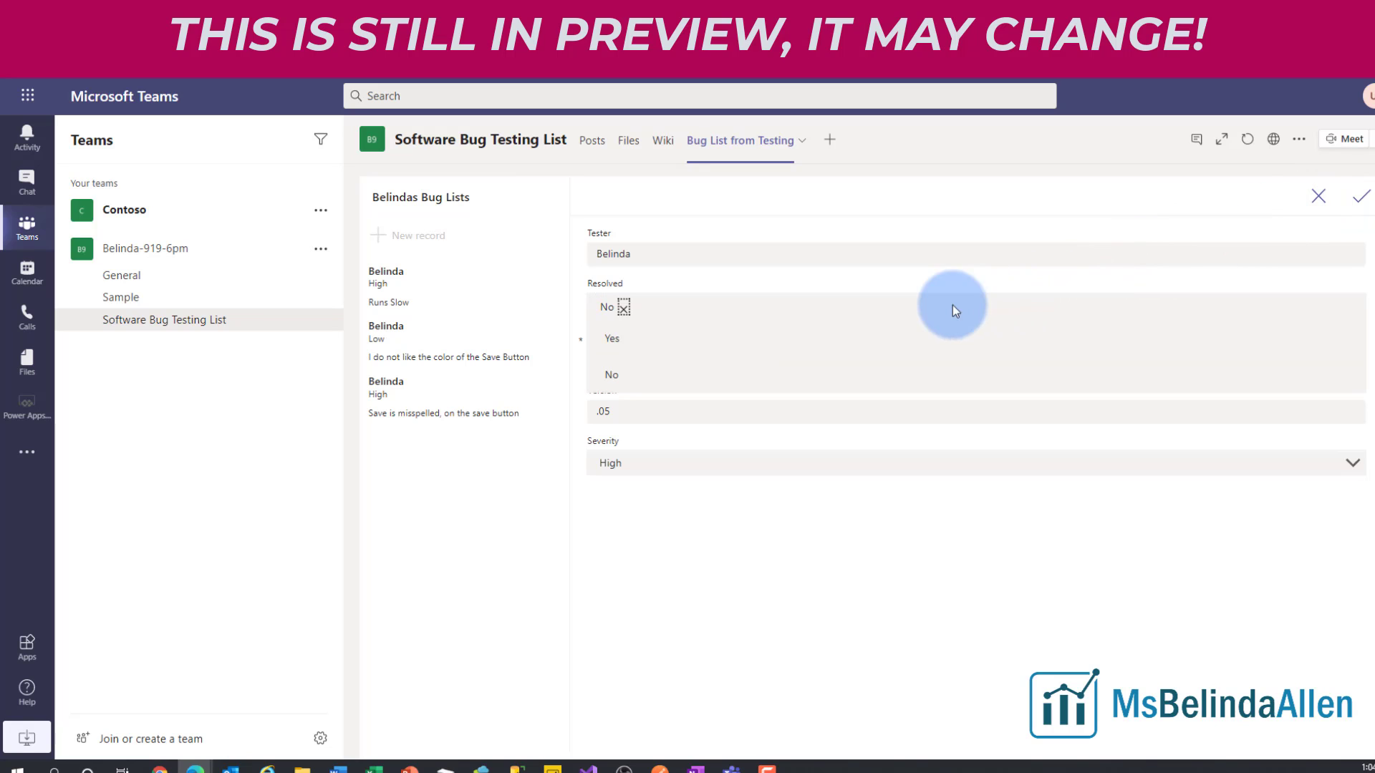
click(613, 342)
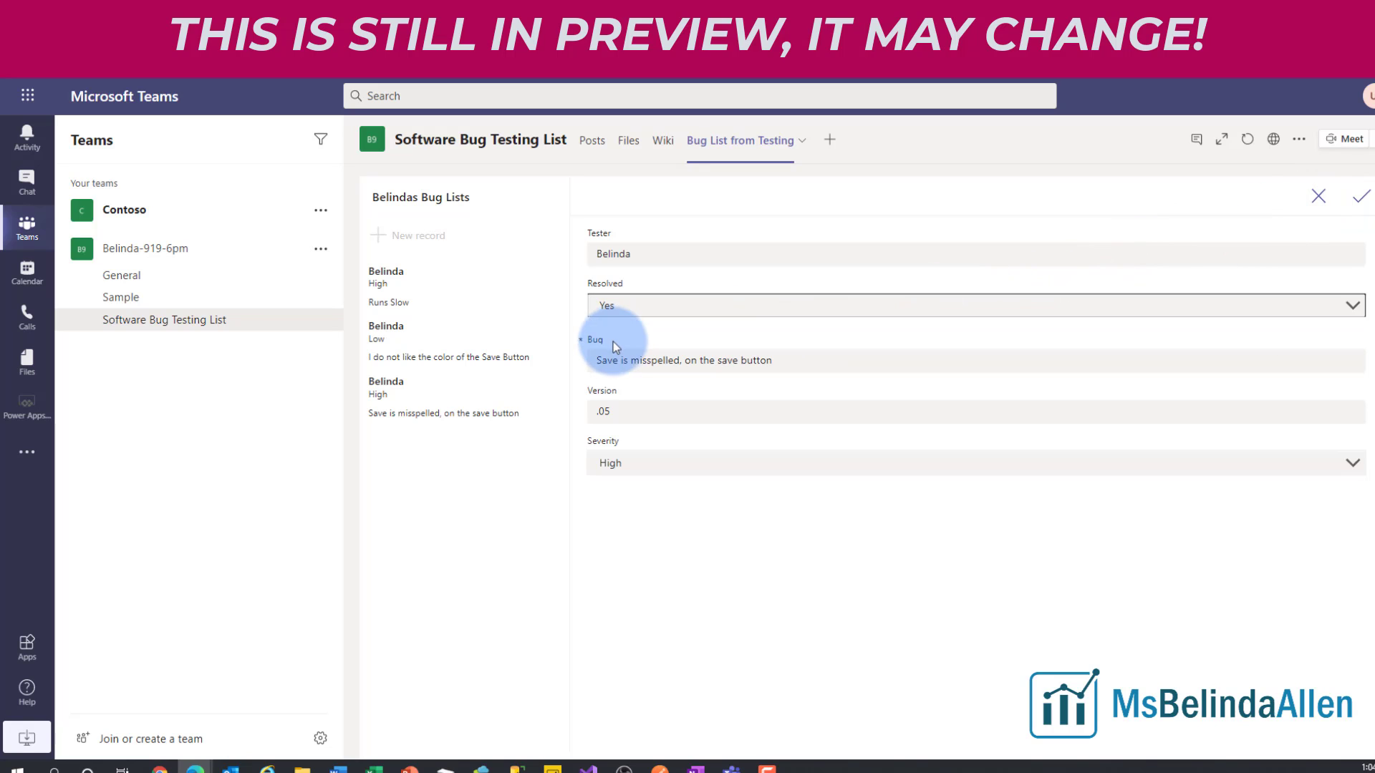
click(703, 547)
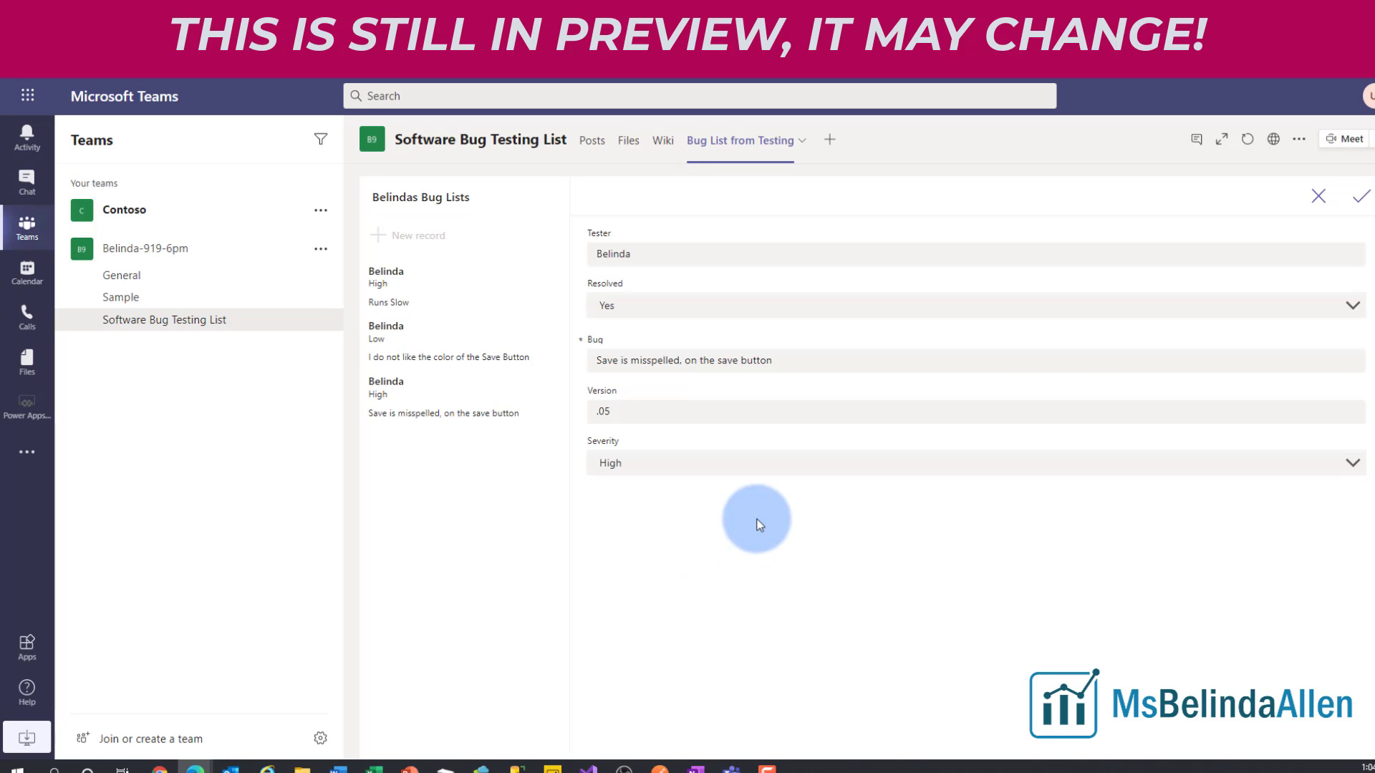
click(1365, 199)
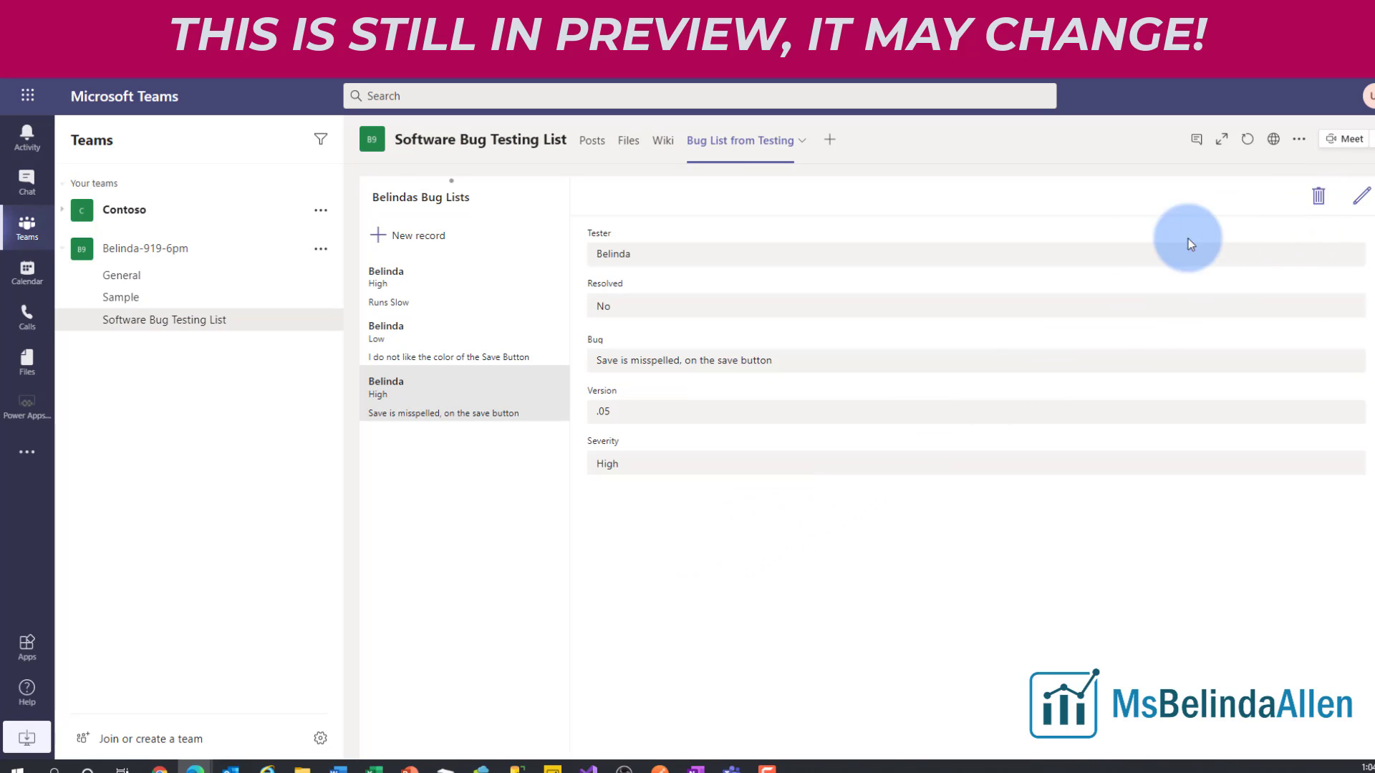